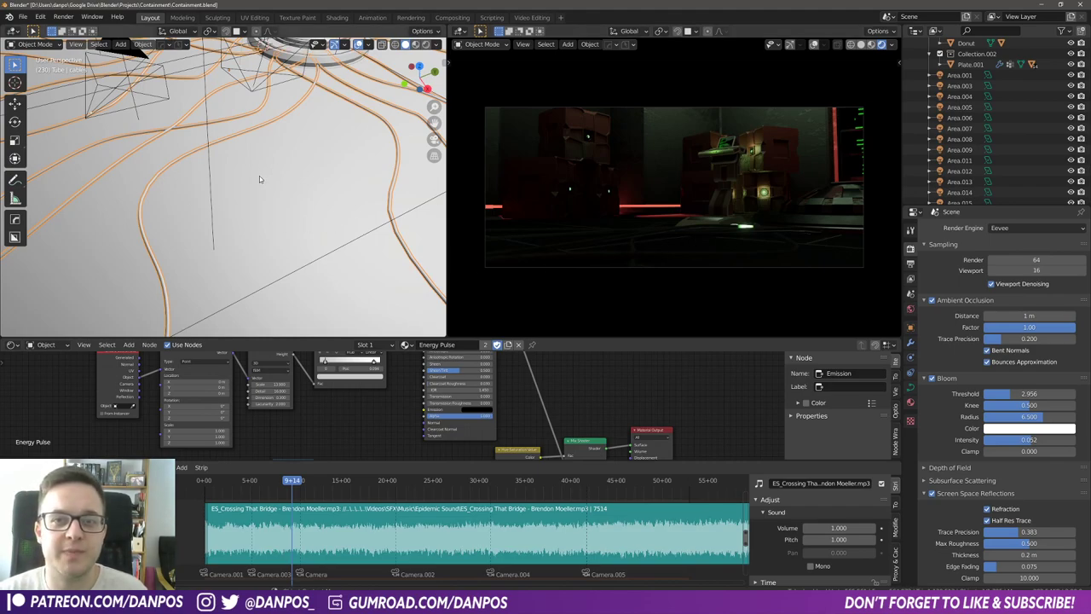
- Create a new General file and delete the default cube and light from the scene
{"action": "left_click", "coordinate": [23, 17]}
{"action": "mouse_move", "coordinate": [36, 29]}
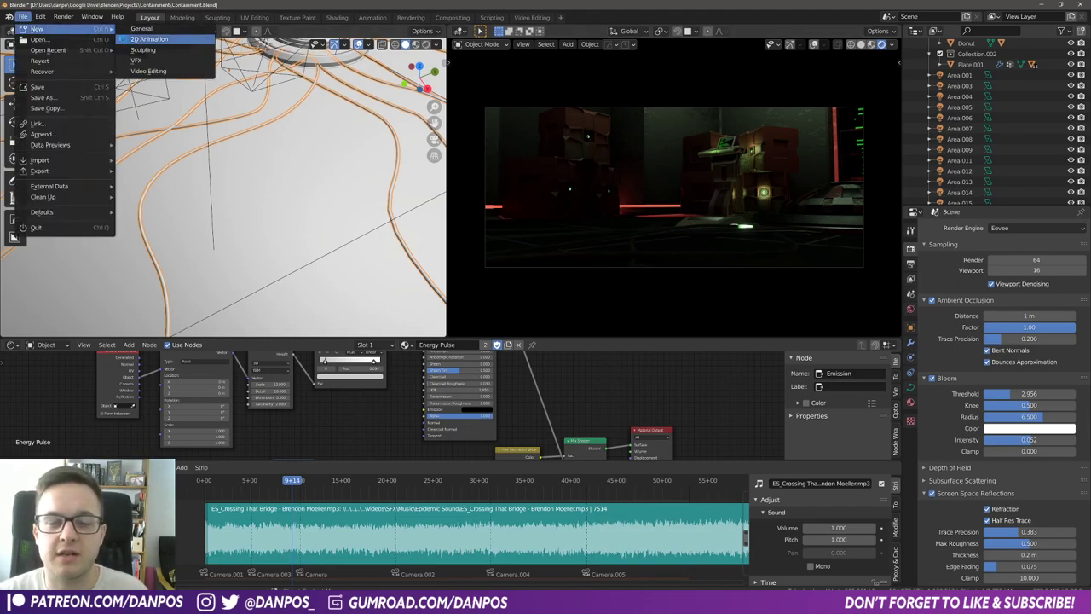
{"action": "left_click", "coordinate": [141, 29]}
{"action": "key", "text": "x"}
{"action": "left_click", "coordinate": [468, 287]}
{"action": "left_click", "coordinate": [577, 95]}
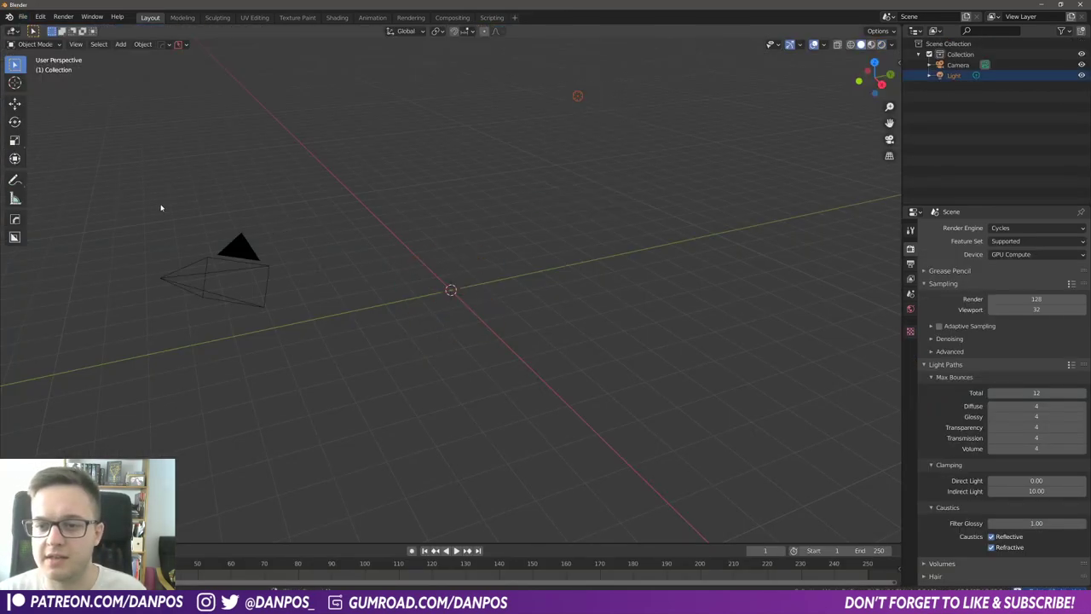
{"action": "key", "text": "x"}
{"action": "left_click", "coordinate": [629, 193]}
- Add a plane at the scene origin and scale it by a factor of 4
{"action": "key", "text": "shift+a"}
{"action": "mouse_move", "coordinate": [468, 286]}
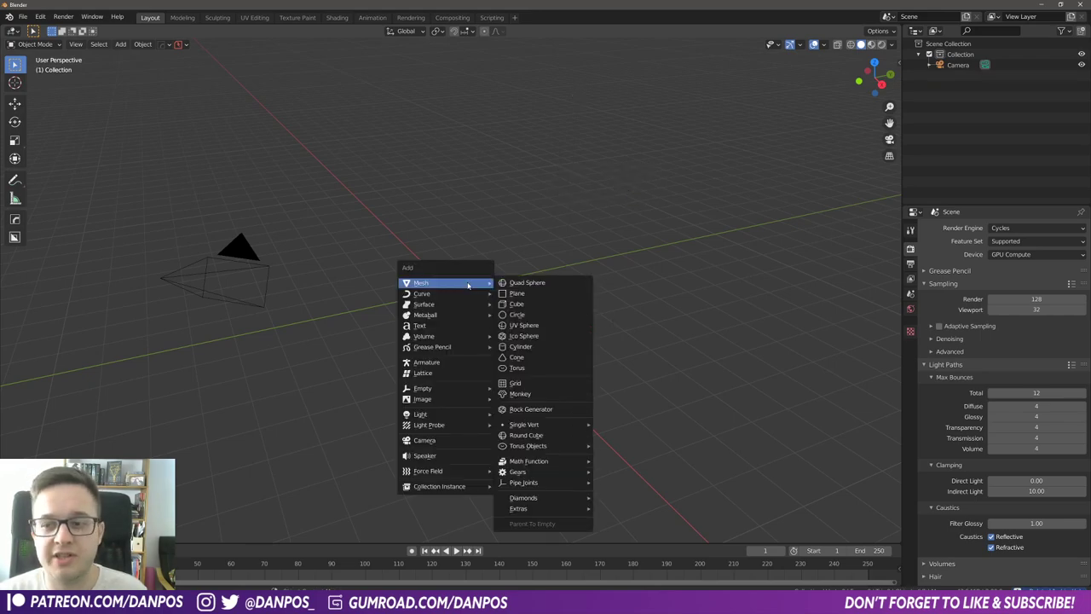
{"action": "left_click", "coordinate": [518, 293]}
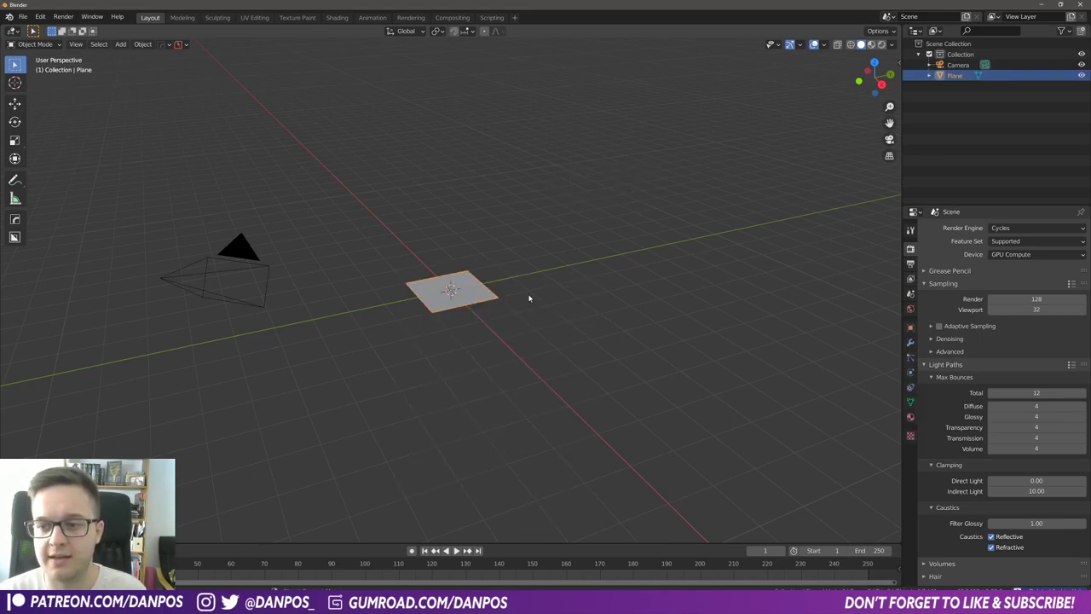
{"action": "key", "text": "s"}
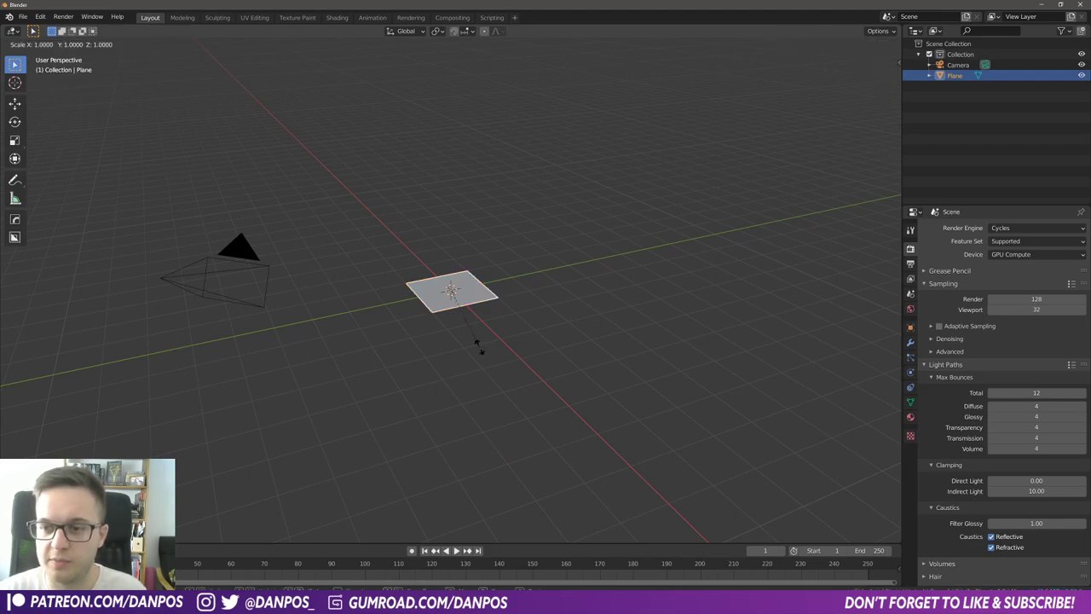
{"action": "key", "text": "4"}
{"action": "key", "text": "Return"}
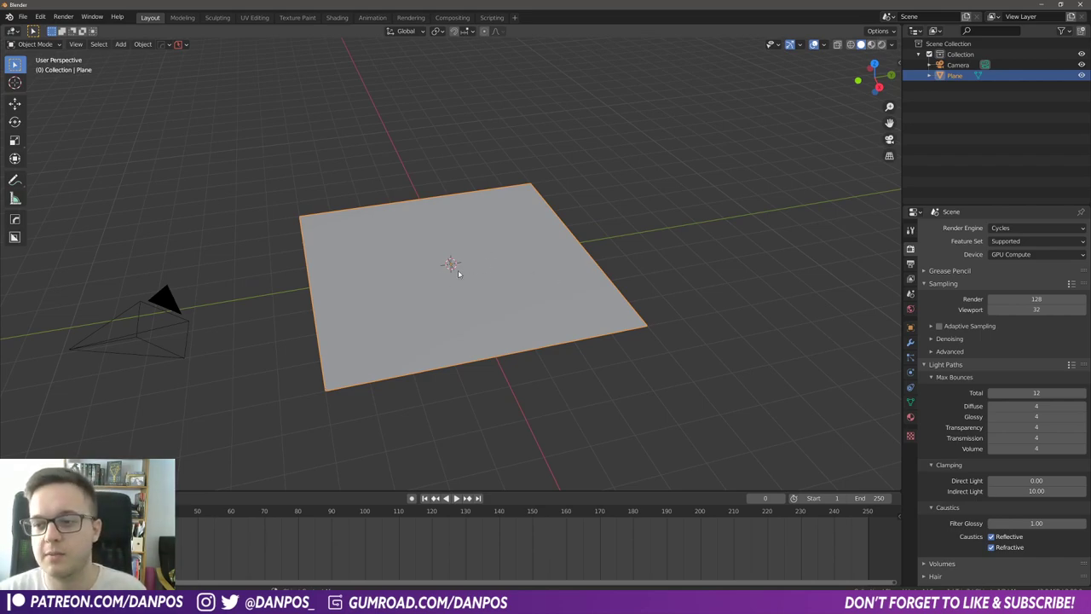
- Add a Bezier curve at the plane's centre and open it in Edit Mode
{"action": "middle_click_drag", "start_coordinate": [460, 273], "coordinate": [434, 297]}
{"action": "key", "text": "shift+a"}
{"action": "mouse_move", "coordinate": [459, 271]}
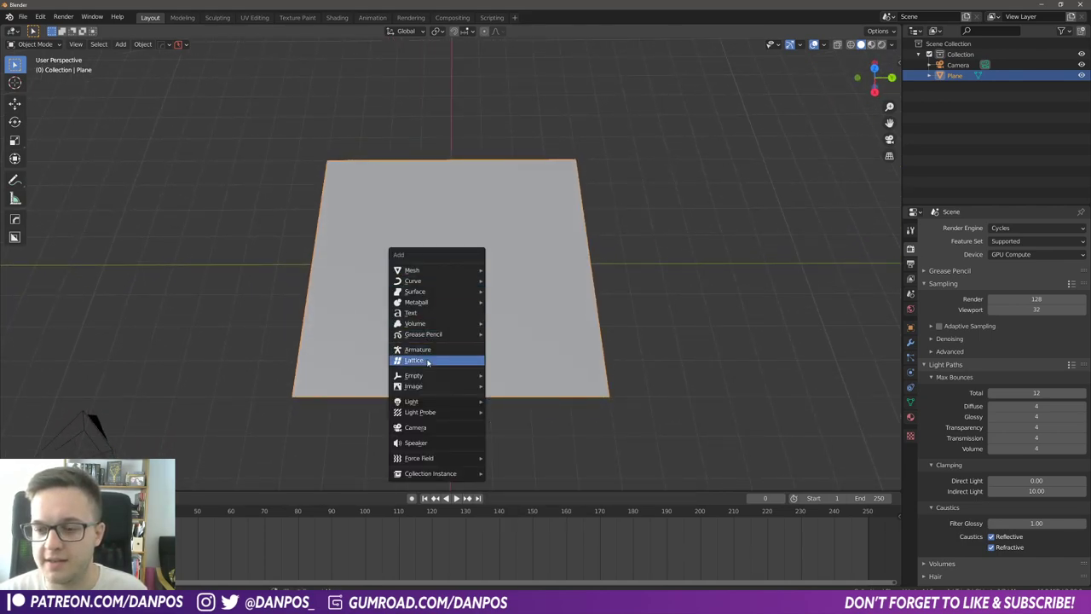
{"action": "left_click", "coordinate": [503, 281]}
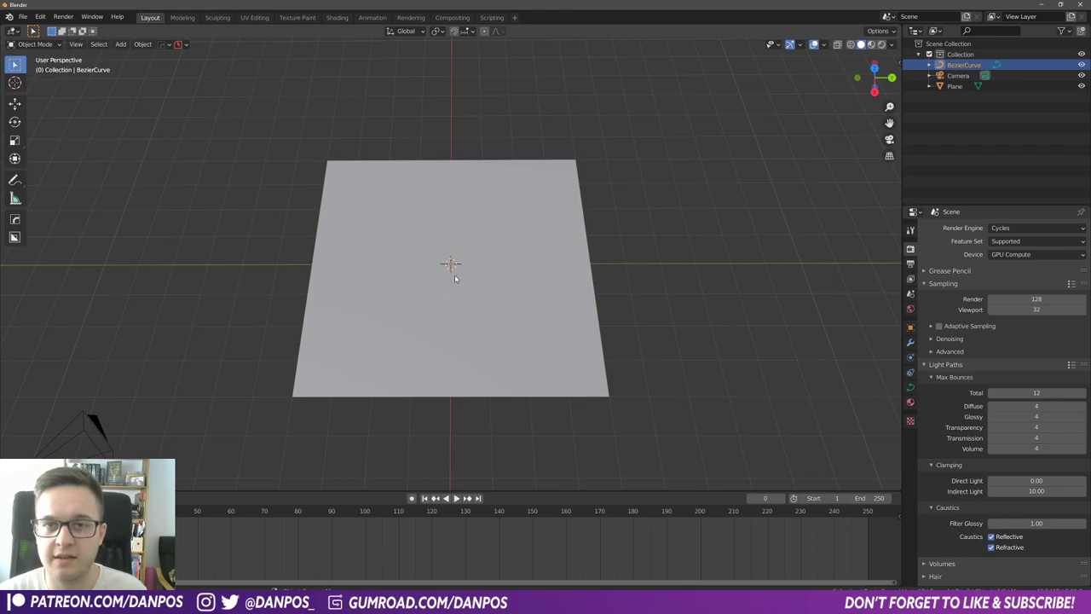
{"action": "key", "text": "ctrl+Tab"}
{"action": "left_click", "coordinate": [488, 200]}
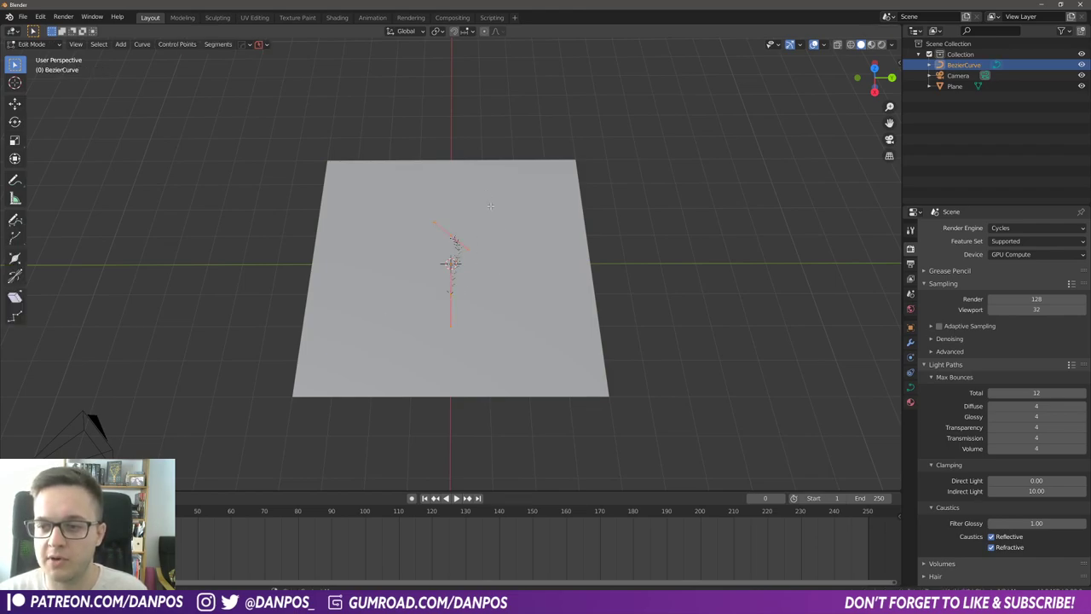
- Delete all vertices of the Bezier curve and activate the Draw tool in top view
{"action": "key", "text": "x"}
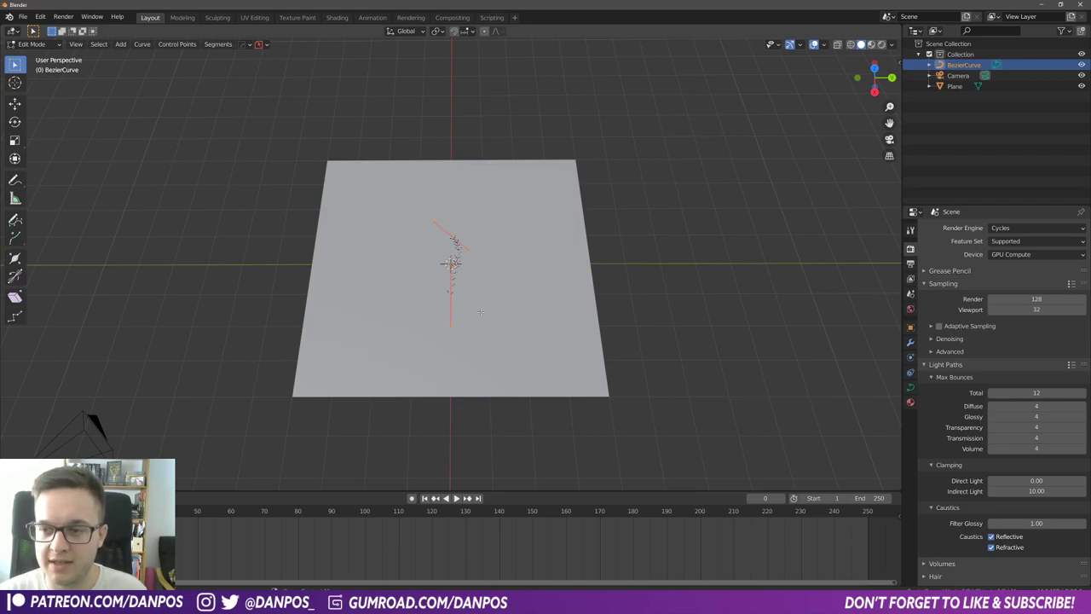
{"action": "key", "text": "x"}
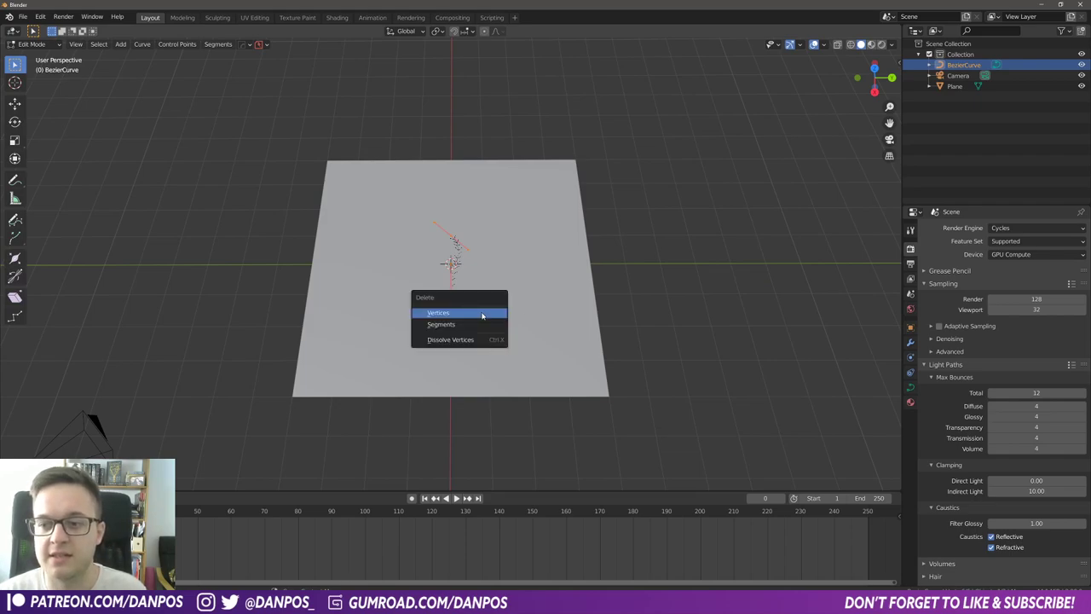
{"action": "left_click", "coordinate": [483, 314]}
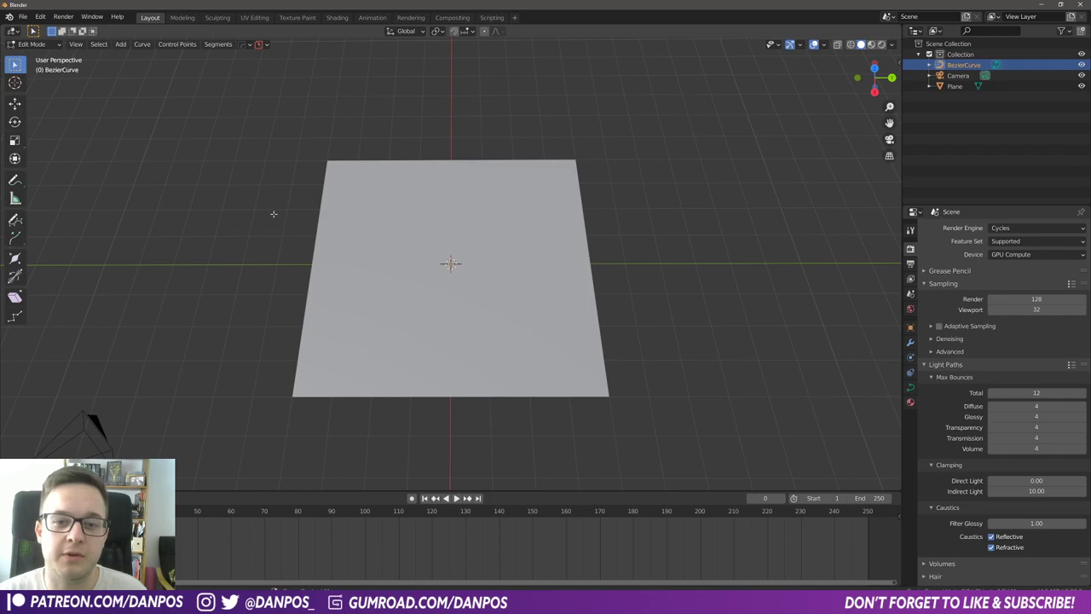
{"action": "key", "text": "KP_7"}
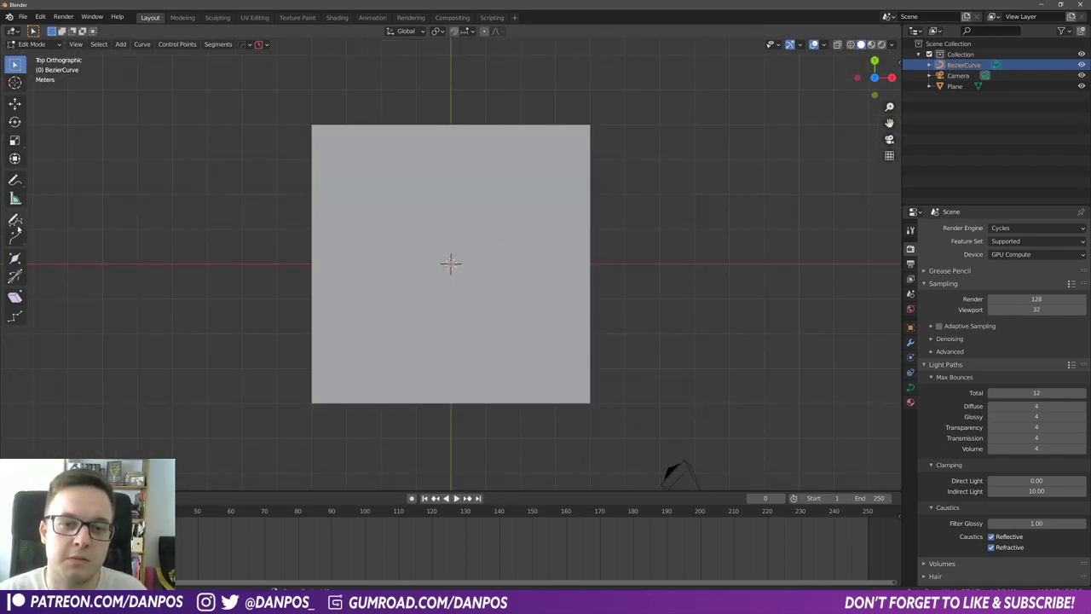
{"action": "left_click", "coordinate": [16, 223]}
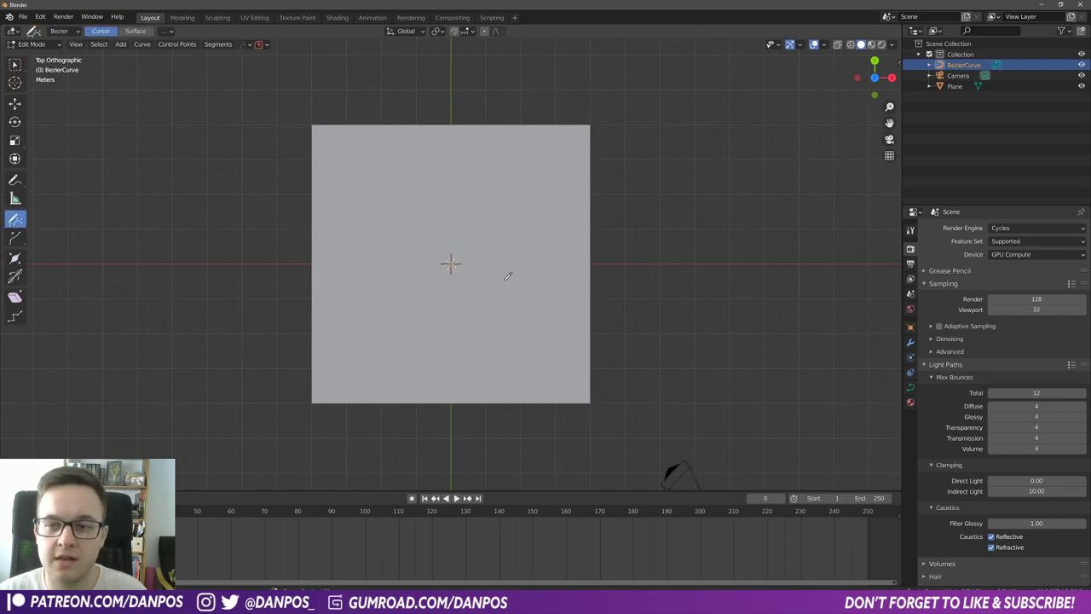
{"action": "mouse_move", "coordinate": [495, 213]}
{"action": "left_mouse_down"}
{"action": "mouse_move", "coordinate": [435, 228]}
{"action": "mouse_move", "coordinate": [373, 348]}
{"action": "mouse_move", "coordinate": [460, 379]}
{"action": "left_mouse_up"}
{"action": "mouse_move", "coordinate": [534, 298]}
{"action": "left_mouse_down"}
{"action": "mouse_move", "coordinate": [508, 274]}
{"action": "mouse_move", "coordinate": [752, 367]}
{"action": "left_mouse_up"}
{"action": "key", "text": "ctrl+z"}
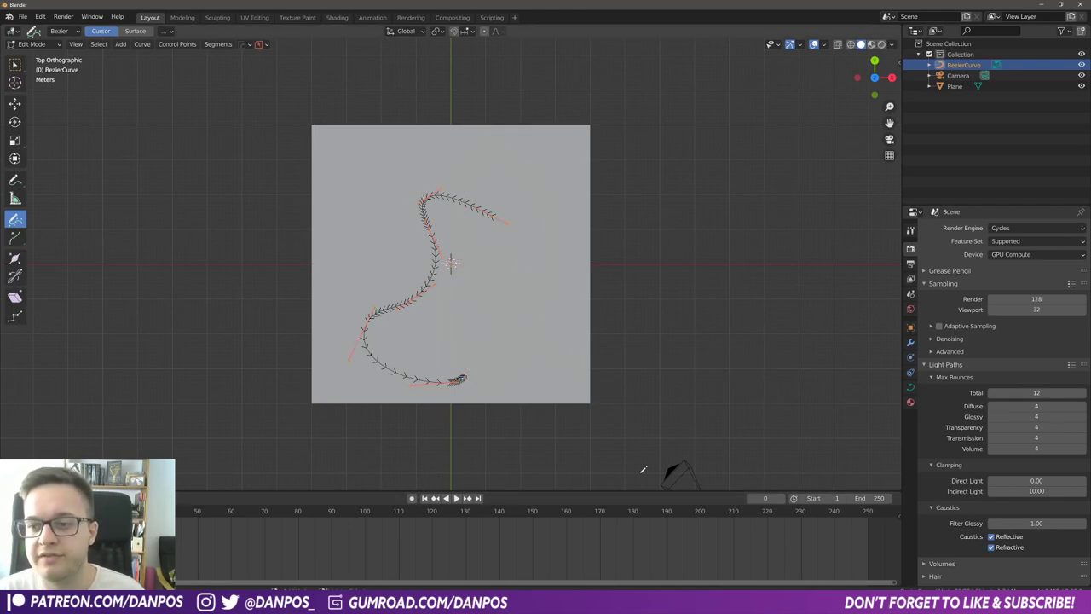
{"action": "key", "text": "ctrl+z"}
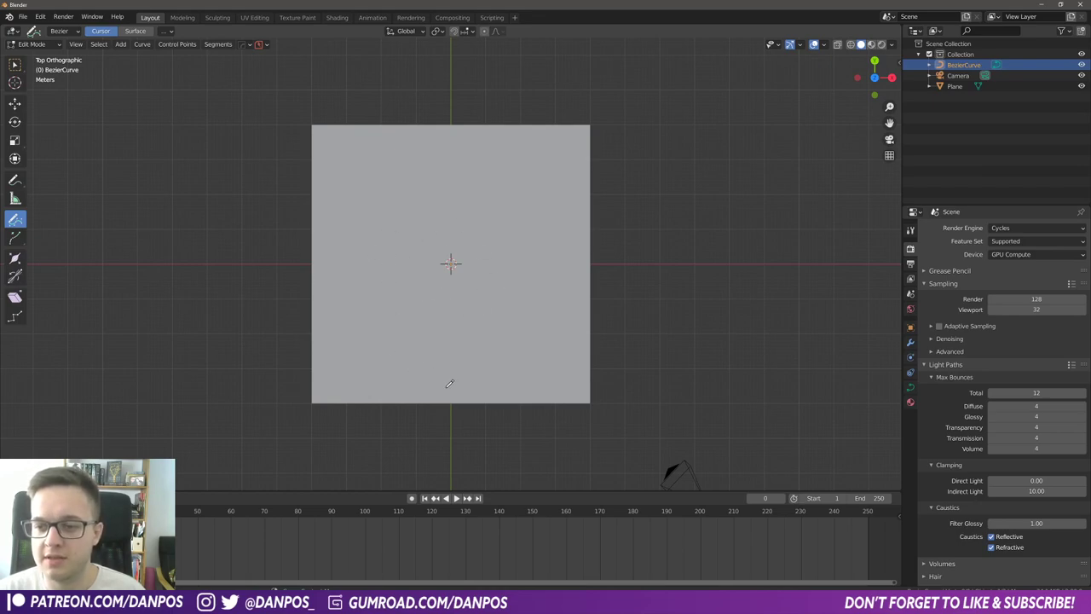
- Draw a set of wavy strands running from the plane's edges toward its centre, and return to Object Mode
{"action": "mouse_move", "coordinate": [423, 387]}
{"action": "left_mouse_down"}
{"action": "mouse_move", "coordinate": [412, 375]}
{"action": "mouse_move", "coordinate": [450, 260]}
{"action": "left_mouse_up"}
{"action": "left_click_drag", "start_coordinate": [478, 305], "coordinate": [481, 266]}
{"action": "mouse_move", "coordinate": [594, 305]}
{"action": "left_mouse_down"}
{"action": "mouse_move", "coordinate": [524, 301]}
{"action": "mouse_move", "coordinate": [476, 232]}
{"action": "mouse_move", "coordinate": [469, 241]}
{"action": "left_mouse_up"}
{"action": "left_click_drag", "start_coordinate": [350, 366], "coordinate": [450, 254]}
{"action": "key", "text": "Tab"}
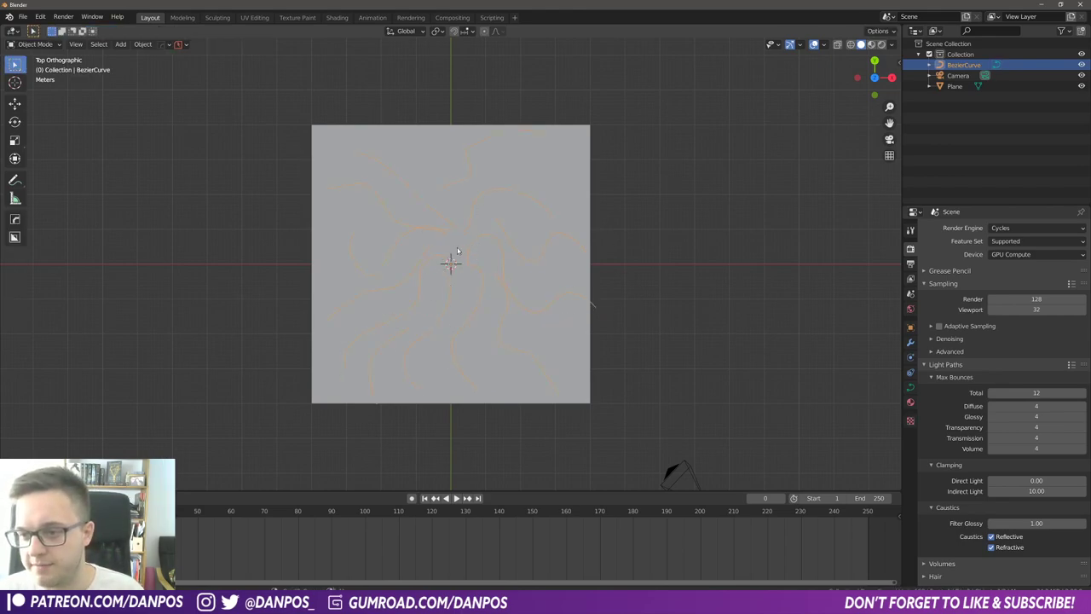
- Add a cylinder at the plane's centre and move it along the Z axis
{"action": "key", "text": "shift+a"}
{"action": "mouse_move", "coordinate": [444, 239]}
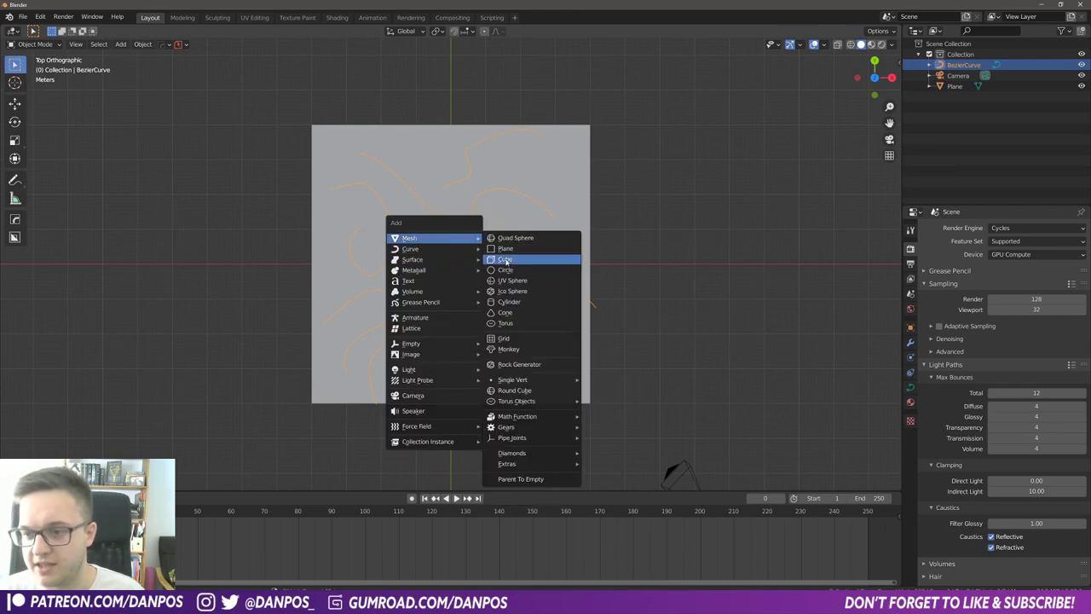
{"action": "left_click", "coordinate": [513, 300]}
{"action": "middle_click_drag", "start_coordinate": [512, 301], "coordinate": [514, 241]}
{"action": "key", "text": "g"}
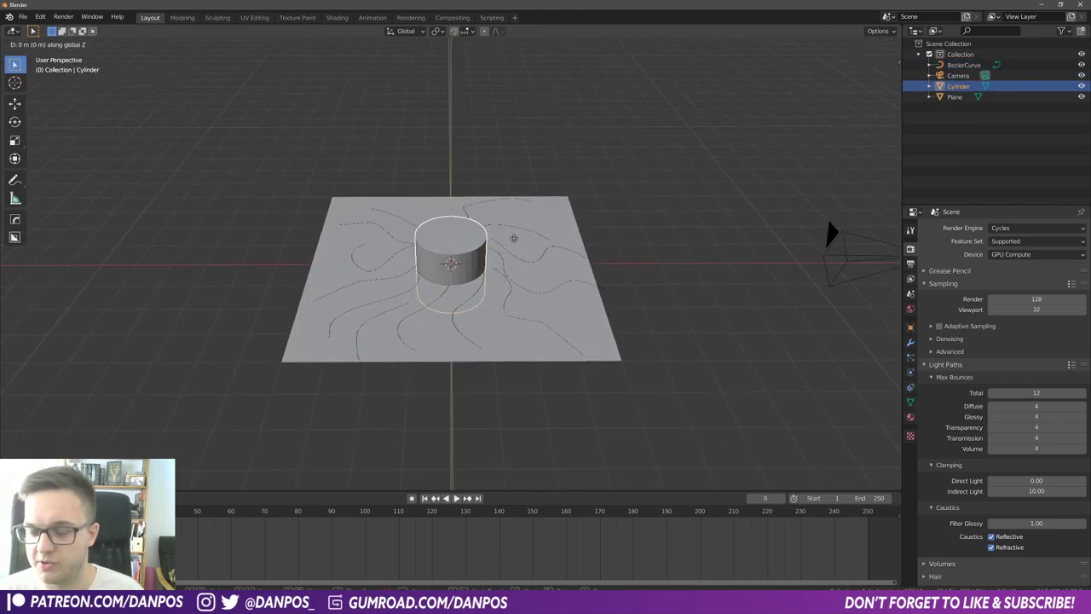
{"action": "key", "text": "z"}
{"action": "left_click", "coordinate": [563, 281]}
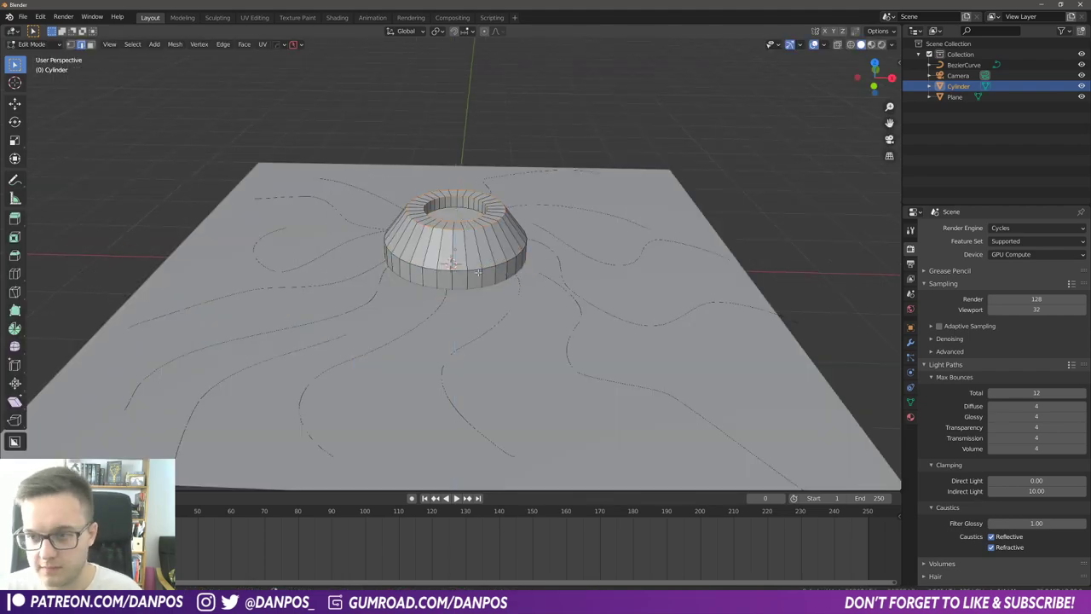
- Shape the cylinder into a tapered hub with stepped rings and a recessed top
{"action": "key", "text": "q"}
{"action": "mouse_move", "coordinate": [461, 304]}
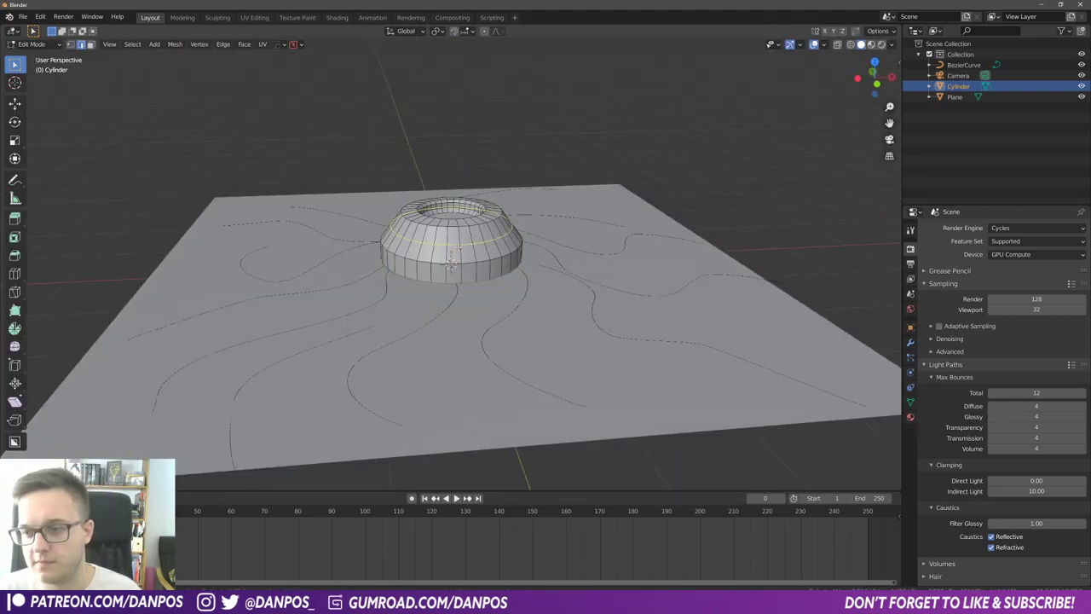
{"action": "middle_click_drag", "start_coordinate": [520, 282], "coordinate": [449, 336]}
- Edit the curve object in top view and extend the loose strand ends on the hub's lower-left side into the hub
{"action": "key", "text": "KP_7"}
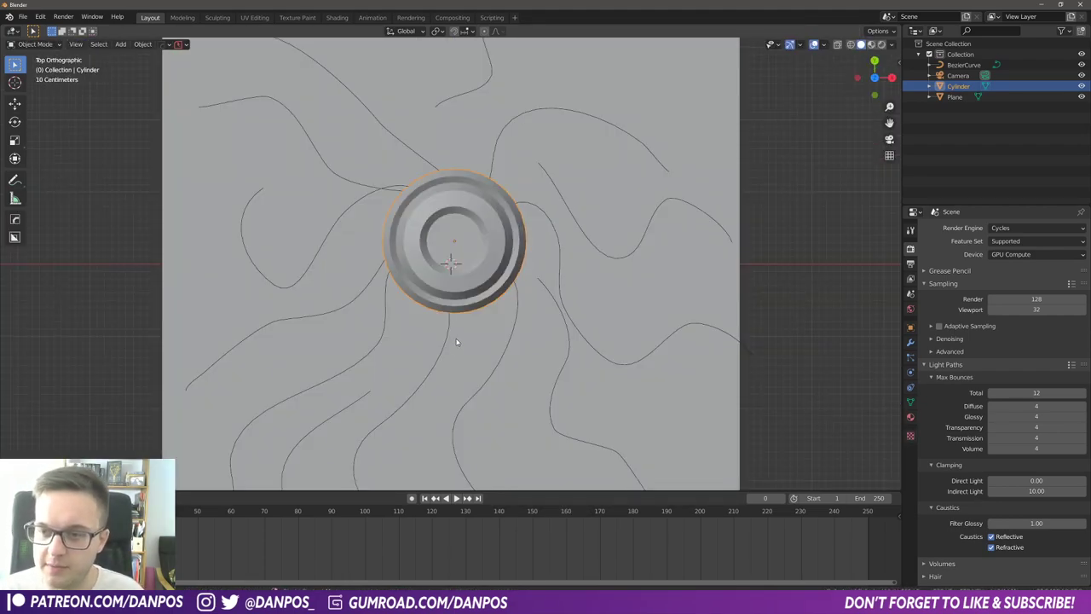
{"action": "left_click", "coordinate": [543, 287]}
{"action": "key", "text": "Tab"}
{"action": "left_click", "coordinate": [479, 286]}
{"action": "key", "text": "w"}
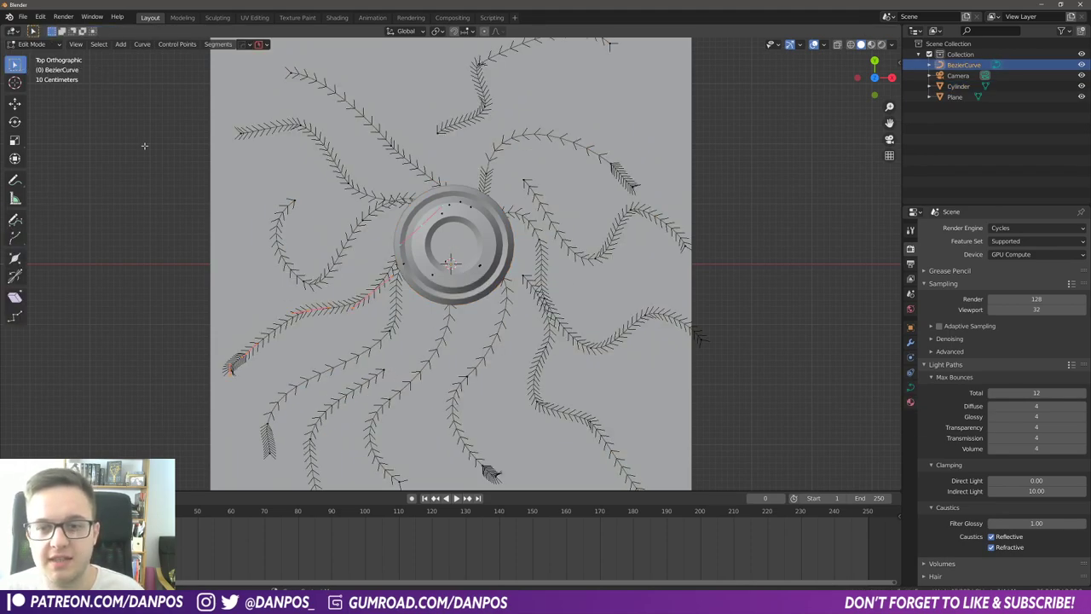
{"action": "key", "text": "g"}
{"action": "left_click", "coordinate": [466, 354]}
{"action": "key", "text": "e"}
{"action": "left_click", "coordinate": [489, 284]}
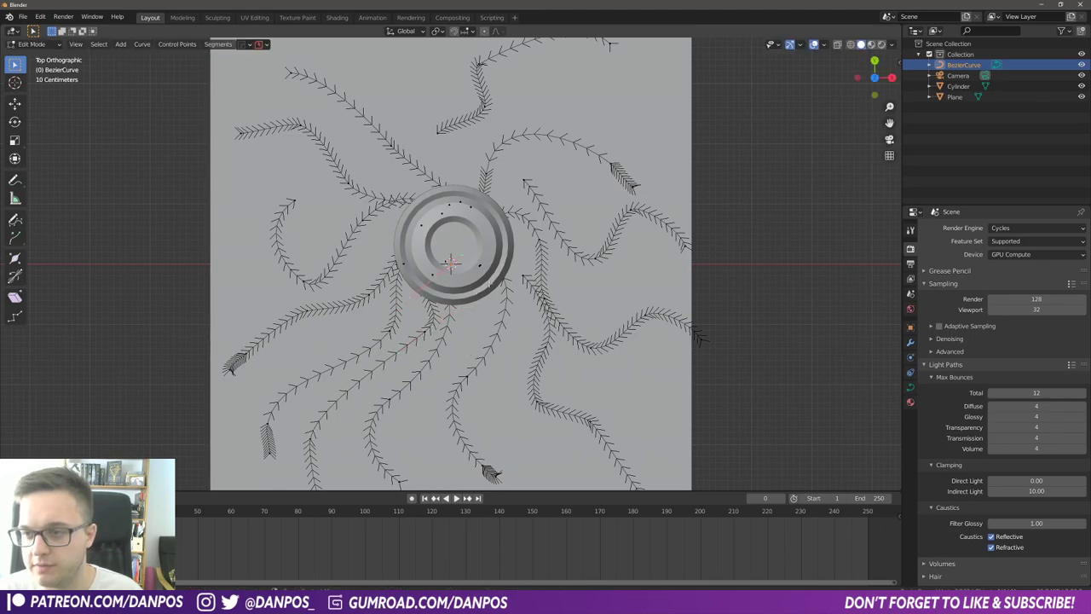
- Extend the two loose strand ends to the right of the hub so that they run under it
{"action": "left_click", "coordinate": [526, 181]}
{"action": "key", "text": "e"}
{"action": "left_click", "coordinate": [483, 209]}
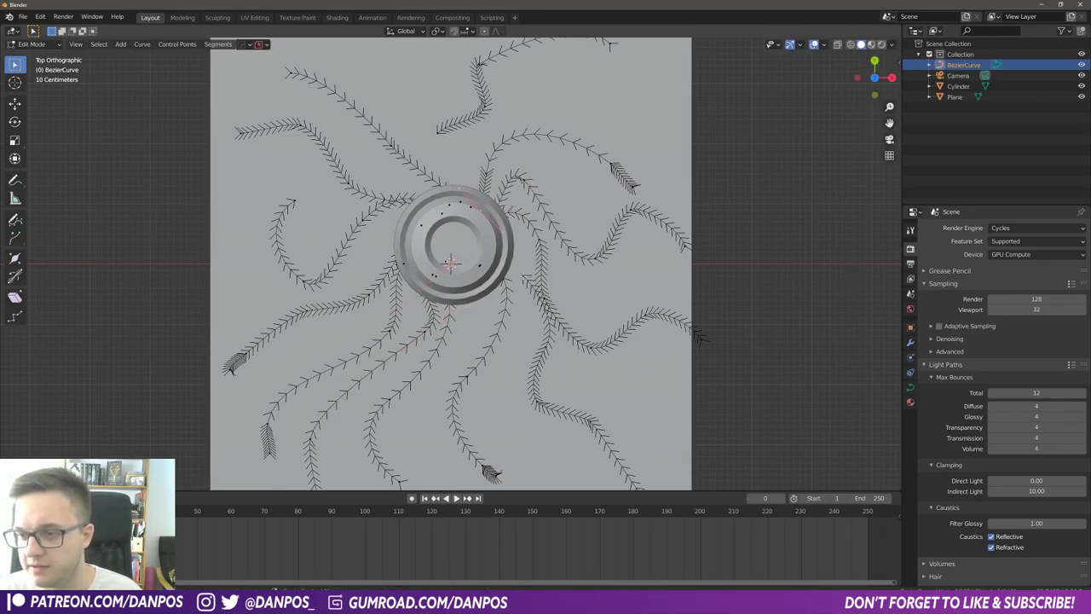
{"action": "left_click", "coordinate": [524, 277]}
{"action": "key", "text": "e"}
{"action": "left_click", "coordinate": [490, 246]}
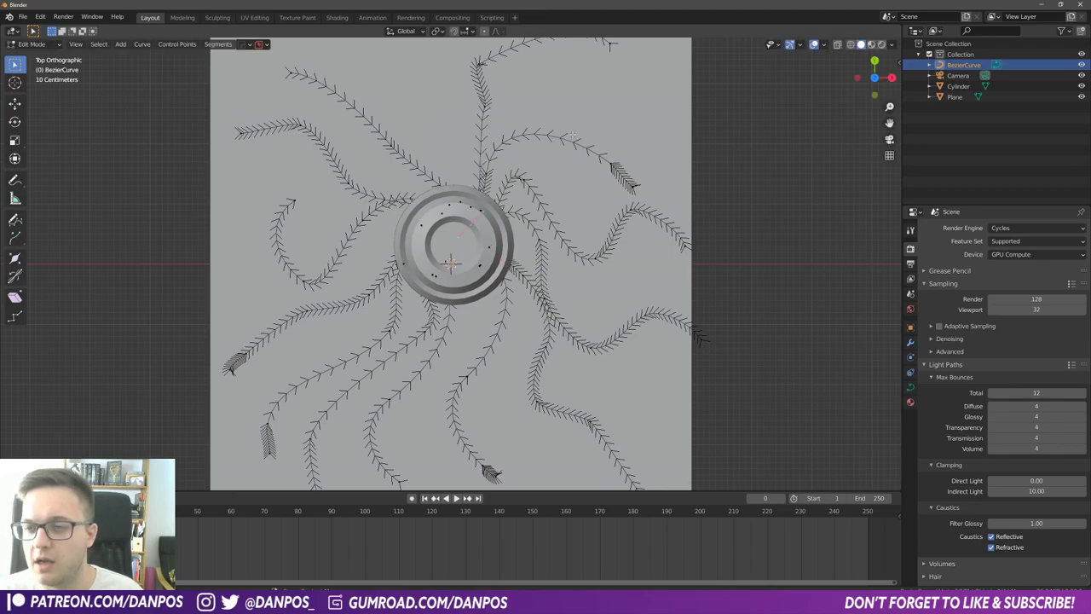
- Delete the looping strand to the left of the hub and return to Object Mode
{"action": "scroll", "coordinate": [567, 197], "scroll_direction": "down", "scroll_amount": 1}
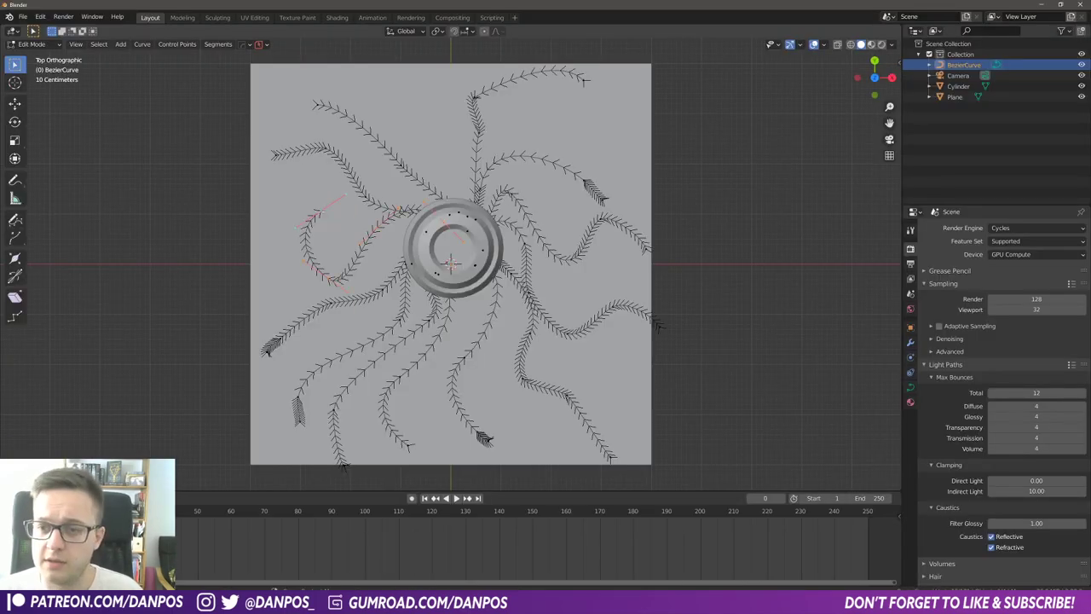
{"action": "key", "text": "x"}
{"action": "left_click", "coordinate": [281, 214]}
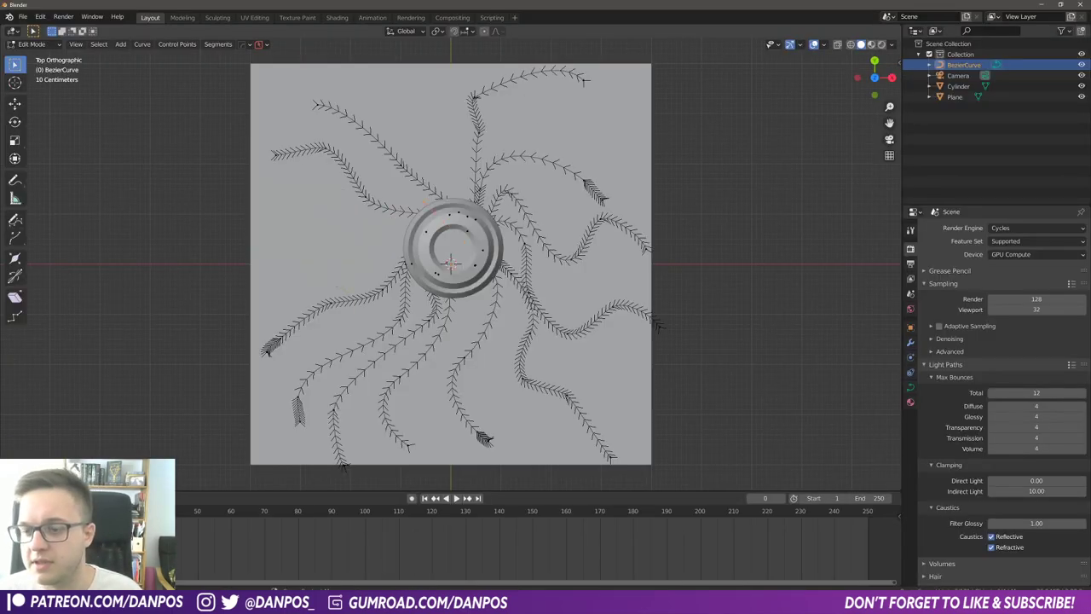
{"action": "key", "text": "Tab"}
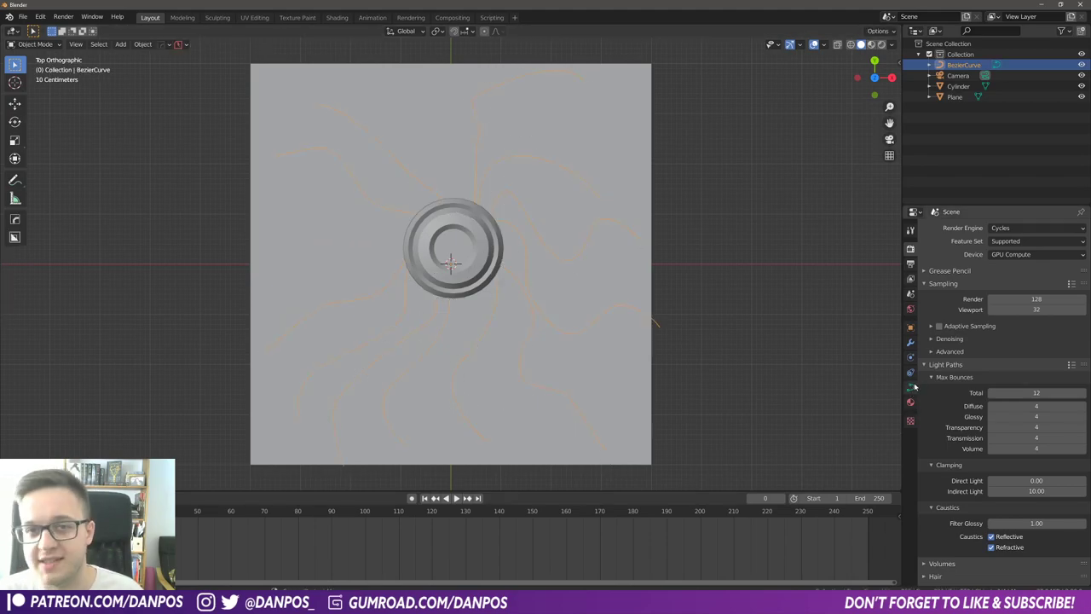
- Give the curve strands a bevel depth of 0.027 m to turn them into cables, and deselect them
{"action": "left_click", "coordinate": [911, 388]}
{"action": "left_click", "coordinate": [940, 409]}
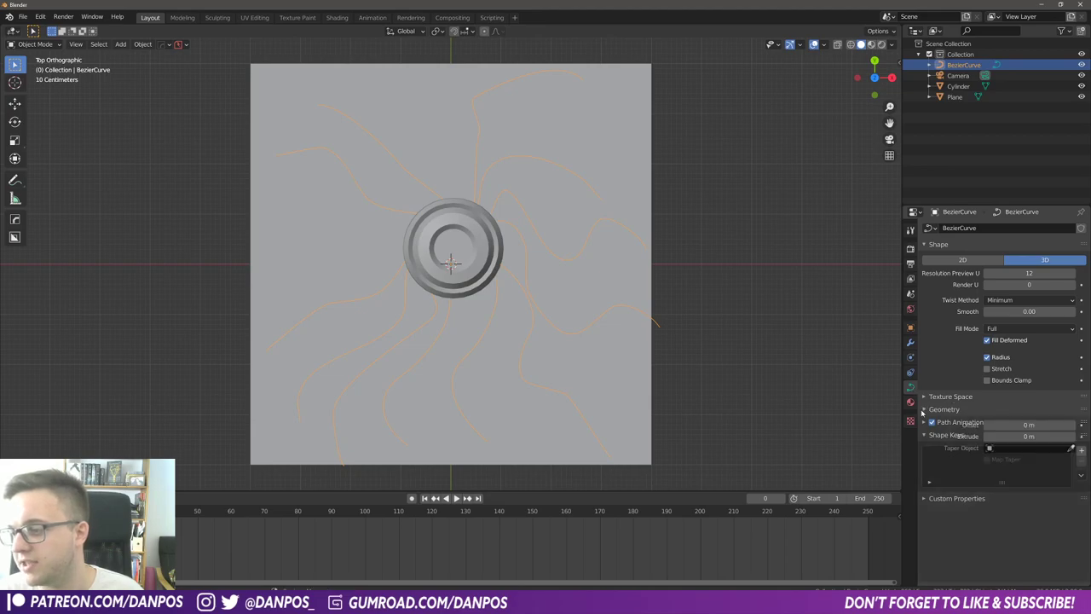
{"action": "middle_click_drag", "start_coordinate": [555, 404], "coordinate": [580, 324]}
{"action": "scroll", "coordinate": [1040, 464], "scroll_direction": "down", "scroll_amount": 3}
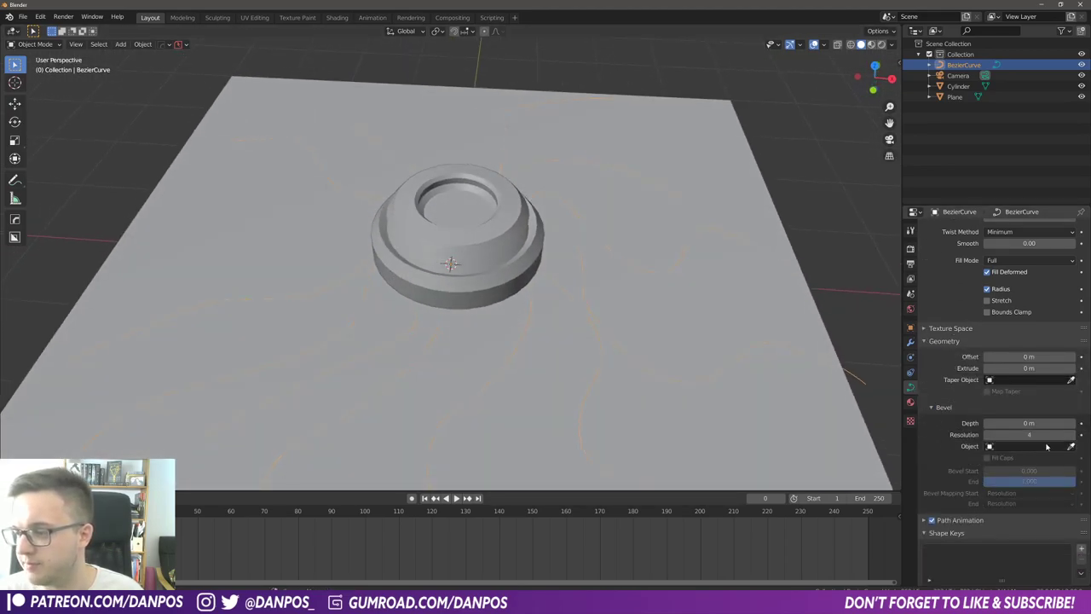
{"action": "left_click_drag", "start_coordinate": [1040, 423], "coordinate": [1064, 423]}
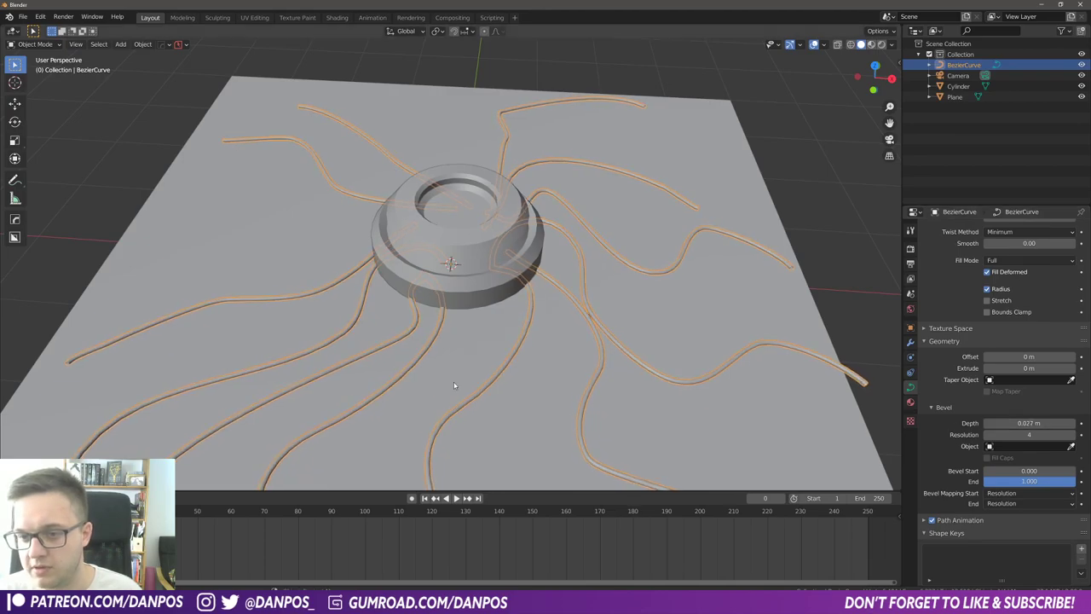
{"action": "middle_click_drag", "start_coordinate": [451, 385], "coordinate": [581, 238]}
{"action": "scroll", "coordinate": [740, 303], "scroll_direction": "down", "scroll_amount": 2}
{"action": "key", "text": "alt+a"}
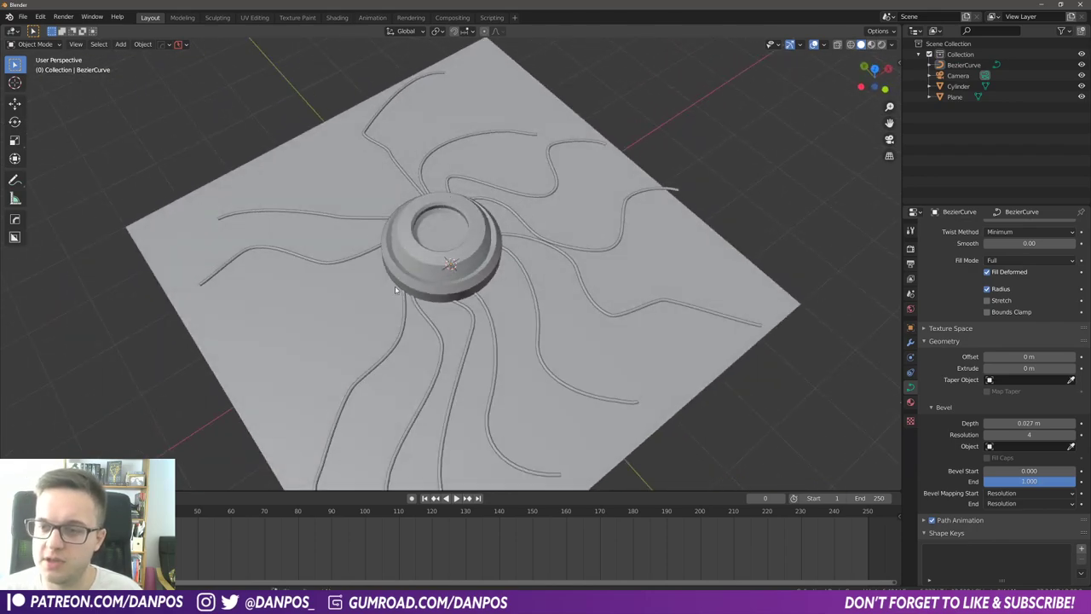
- Set the render engine to Eevee and show the viewport in Rendered shading
{"action": "middle_click_drag", "start_coordinate": [394, 287], "coordinate": [438, 275]}
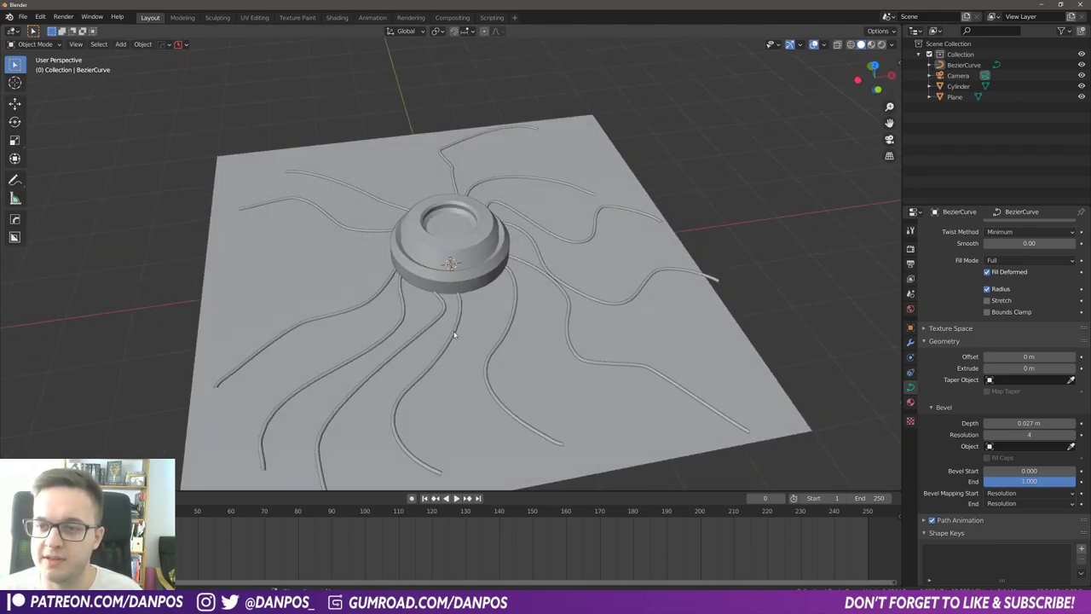
{"action": "middle_click_drag", "start_coordinate": [454, 335], "coordinate": [501, 255]}
{"action": "scroll", "coordinate": [997, 383], "scroll_direction": "up", "scroll_amount": 2}
{"action": "left_click", "coordinate": [910, 248]}
{"action": "left_click", "coordinate": [1023, 228]}
{"action": "left_click", "coordinate": [1001, 242]}
{"action": "key", "text": "z"}
{"action": "left_click", "coordinate": [475, 177]}
{"action": "mouse_move", "coordinate": [526, 310]}
{"action": "middle_mouse_down"}
{"action": "mouse_move", "coordinate": [504, 288]}
{"action": "mouse_move", "coordinate": [475, 195]}
{"action": "mouse_move", "coordinate": [489, 204]}
{"action": "middle_mouse_up"}
- Add a Sun light to the scene and raise it straight up above the hub
{"action": "key", "text": "shift+a"}
{"action": "mouse_move", "coordinate": [489, 204]}
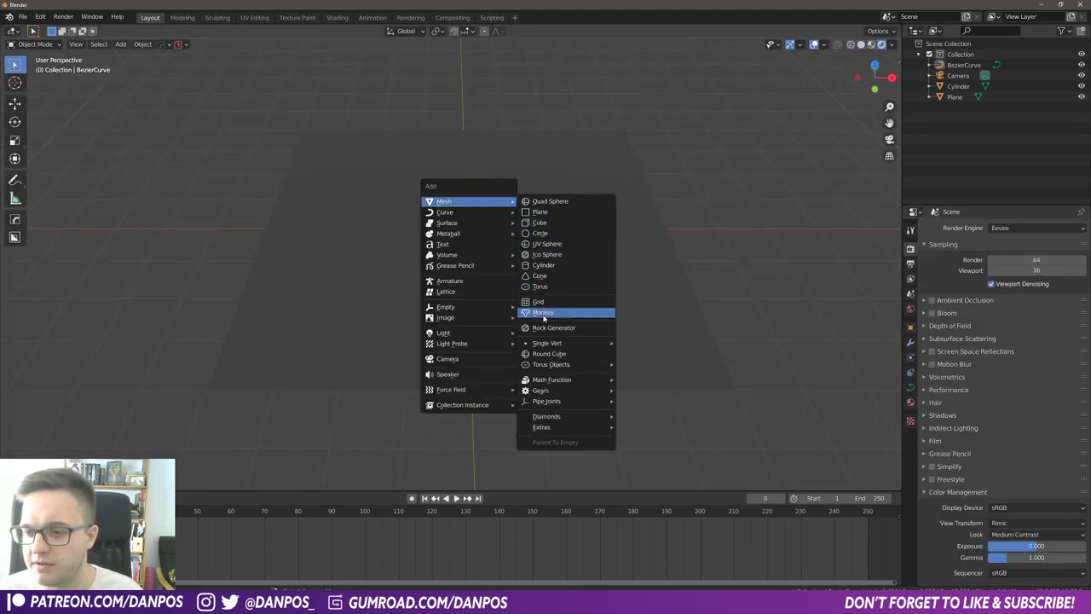
{"action": "mouse_move", "coordinate": [461, 332]}
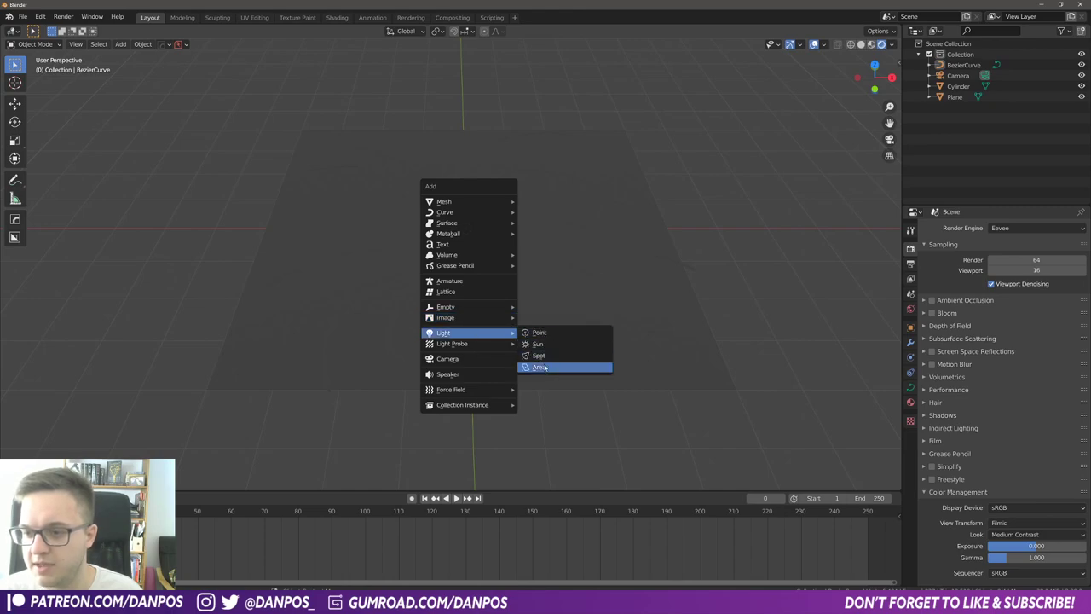
{"action": "left_click", "coordinate": [548, 344]}
{"action": "key", "text": "g"}
{"action": "key", "text": "z"}
{"action": "left_click", "coordinate": [564, 195]}
- Rotate the sun about the X and Z axes so the hub's long shadow falls across the plane's left front
{"action": "key", "text": "r"}
{"action": "key", "text": "x"}
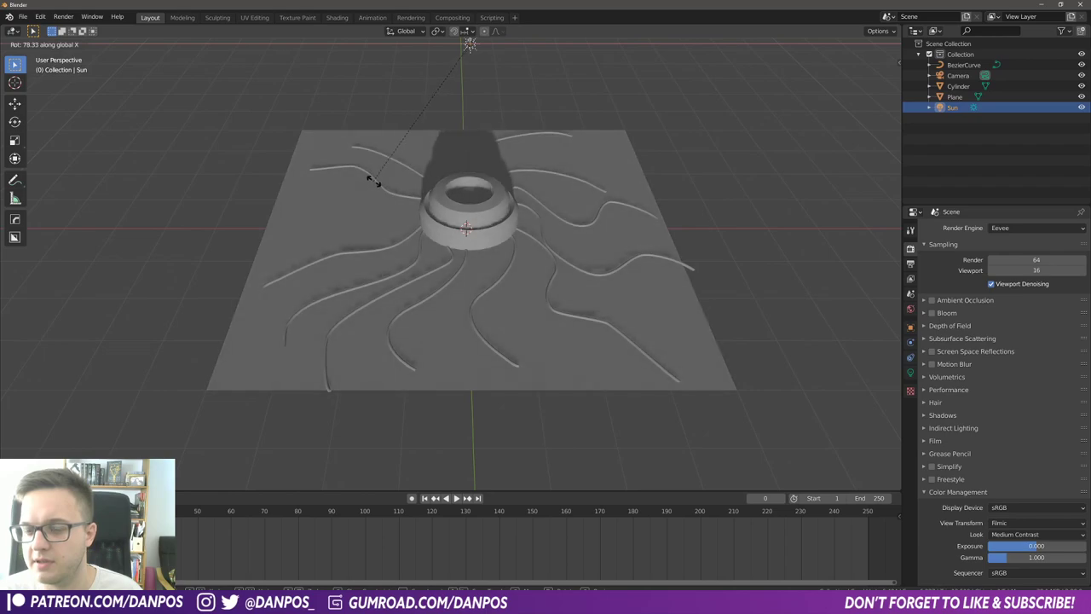
{"action": "key", "text": "z"}
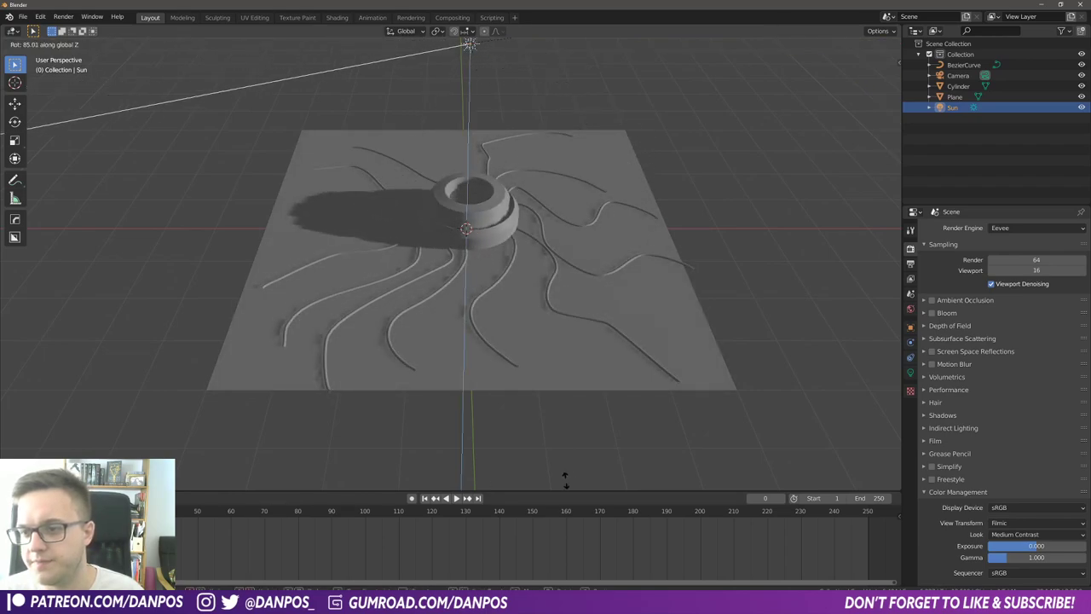
{"action": "left_click", "coordinate": [707, 379]}
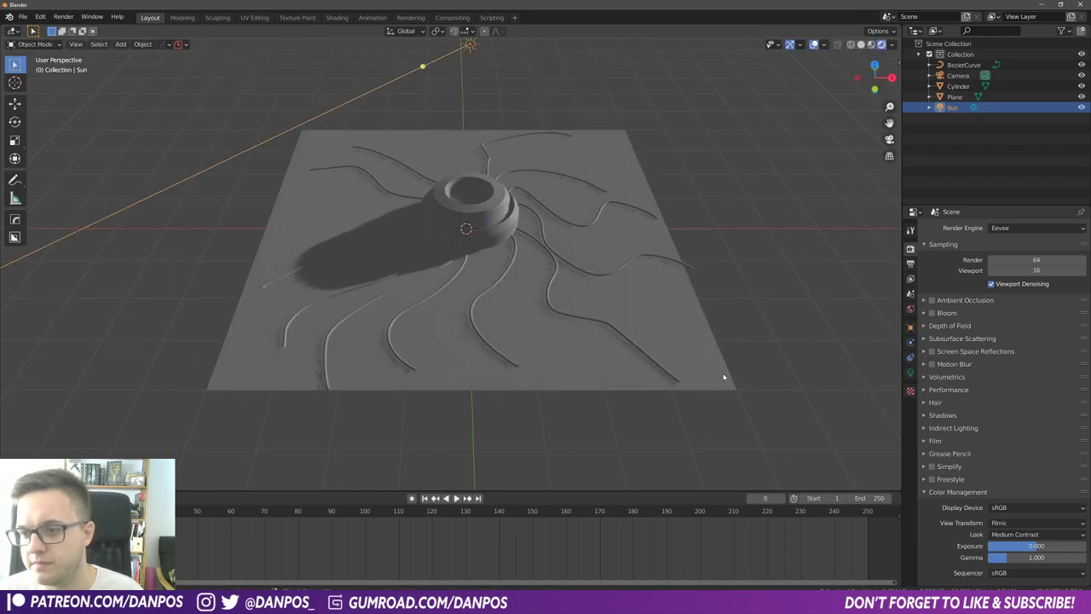
- Enable Contact Shadows for the sun light and expand their settings
{"action": "left_click", "coordinate": [911, 373]}
{"action": "left_click", "coordinate": [964, 386]}
{"action": "left_click", "coordinate": [938, 386]}
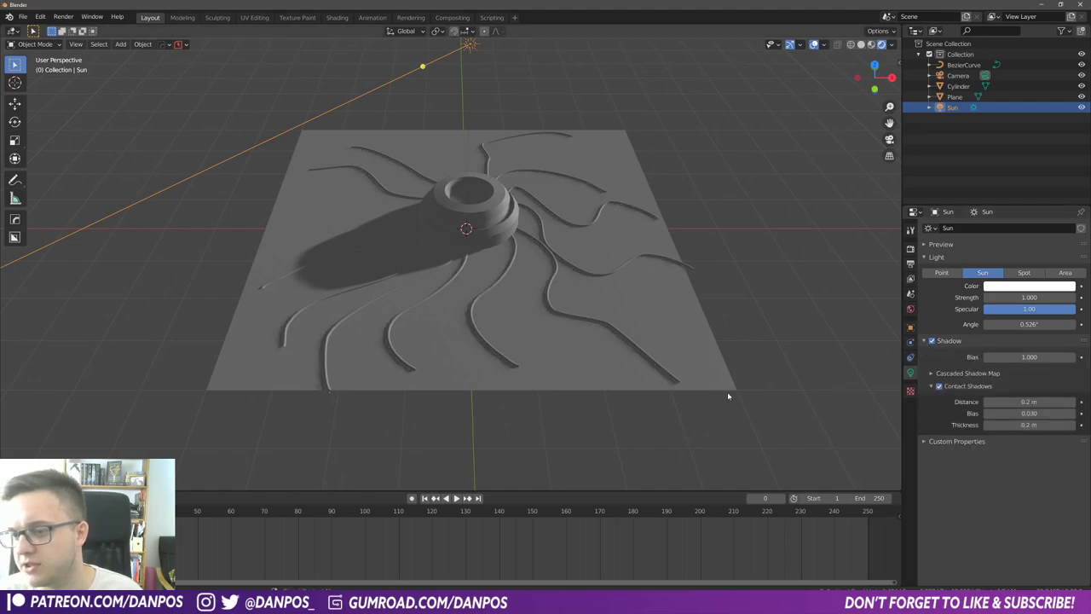
- Enable Ambient Occlusion and Bloom for the Eevee render and expand the Bloom settings
{"action": "left_click", "coordinate": [910, 247]}
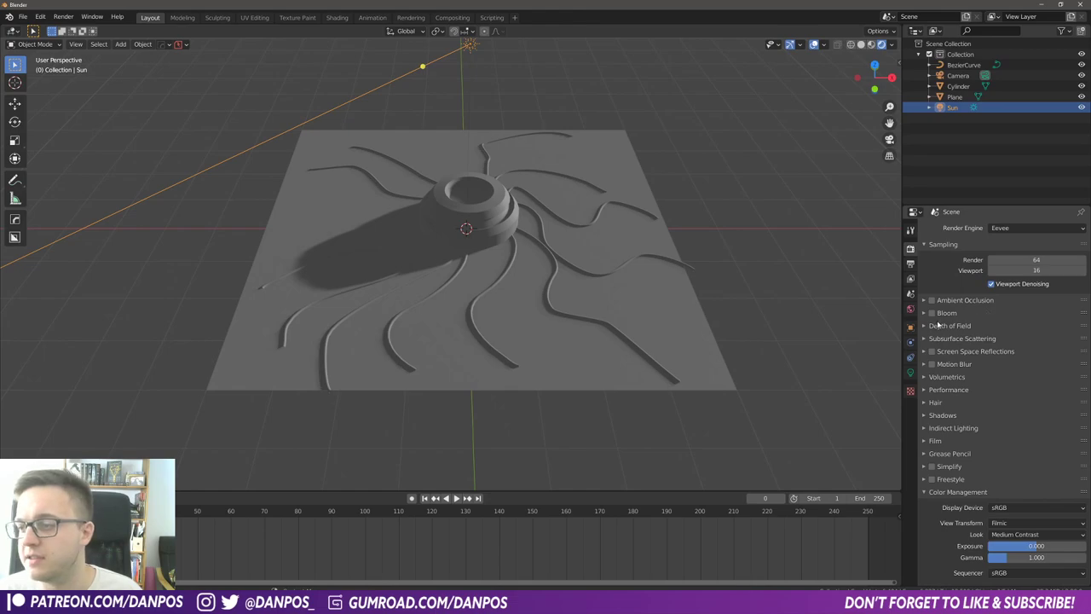
{"action": "left_click", "coordinate": [931, 313]}
{"action": "left_click", "coordinate": [924, 313]}
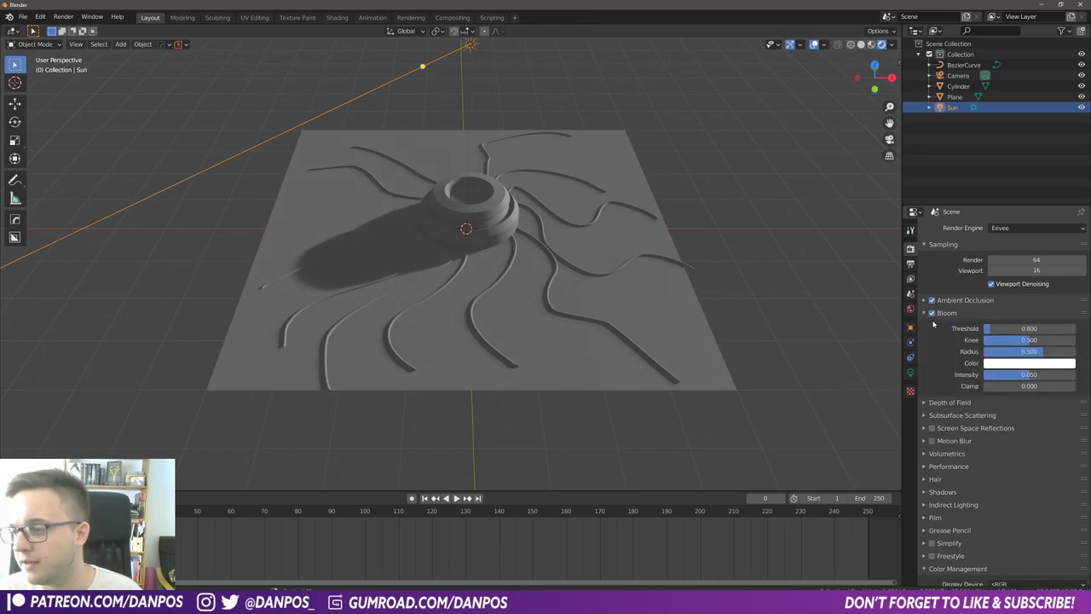
- Make the timeline area slightly taller and set the world background strength to 0
{"action": "left_click_drag", "start_coordinate": [509, 493], "coordinate": [513, 455]}
{"action": "left_click", "coordinate": [911, 308]}
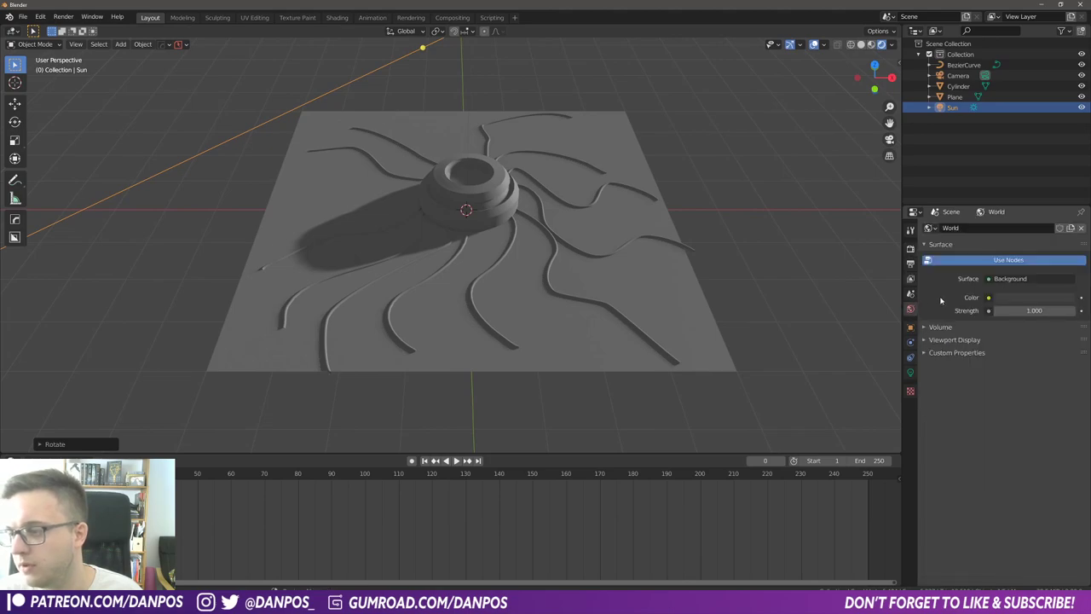
{"action": "left_click_drag", "start_coordinate": [1042, 311], "coordinate": [1019, 311]}
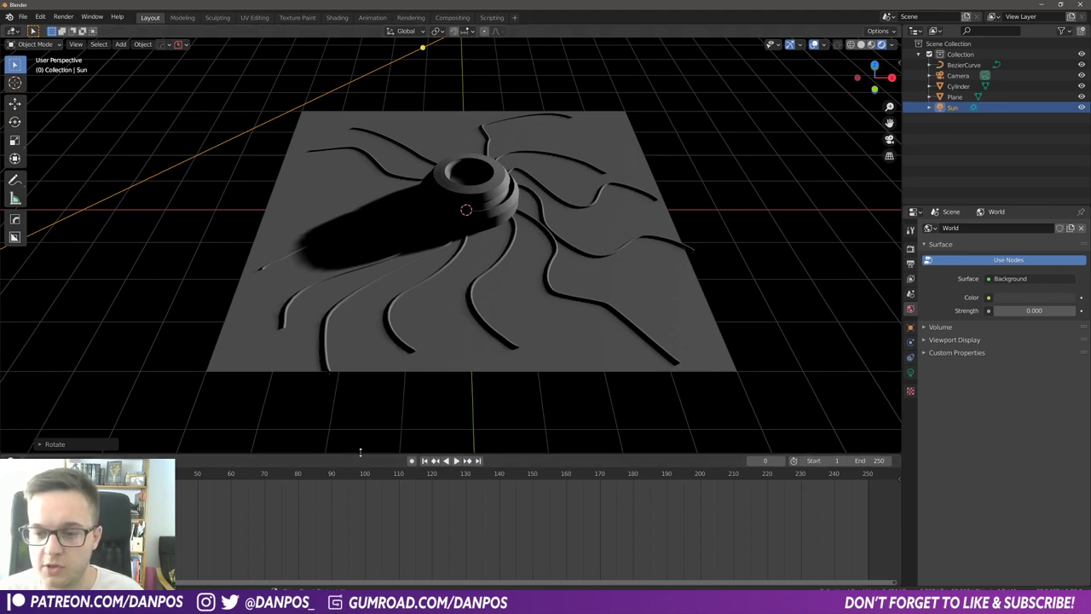
- Enlarge the timeline area to about half the window height and switch it to the Shader Editor
{"action": "left_click_drag", "start_coordinate": [358, 454], "coordinate": [381, 365]}
{"action": "left_click", "coordinate": [12, 373]}
{"action": "left_click", "coordinate": [55, 428]}
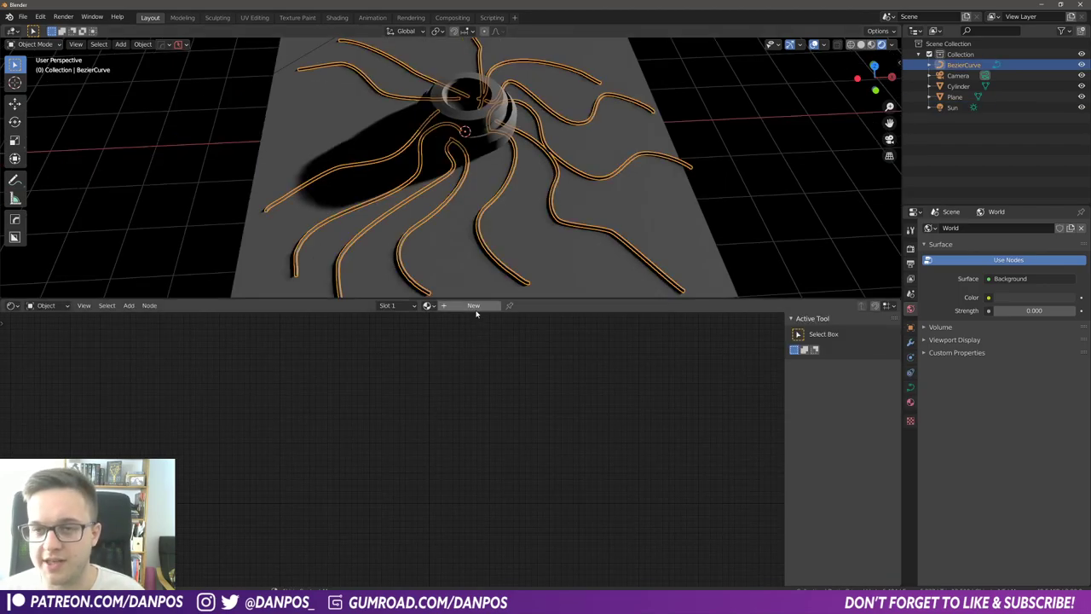
- Create a new material for the curve cables and delete its Principled BSDF node
{"action": "left_click", "coordinate": [473, 305]}
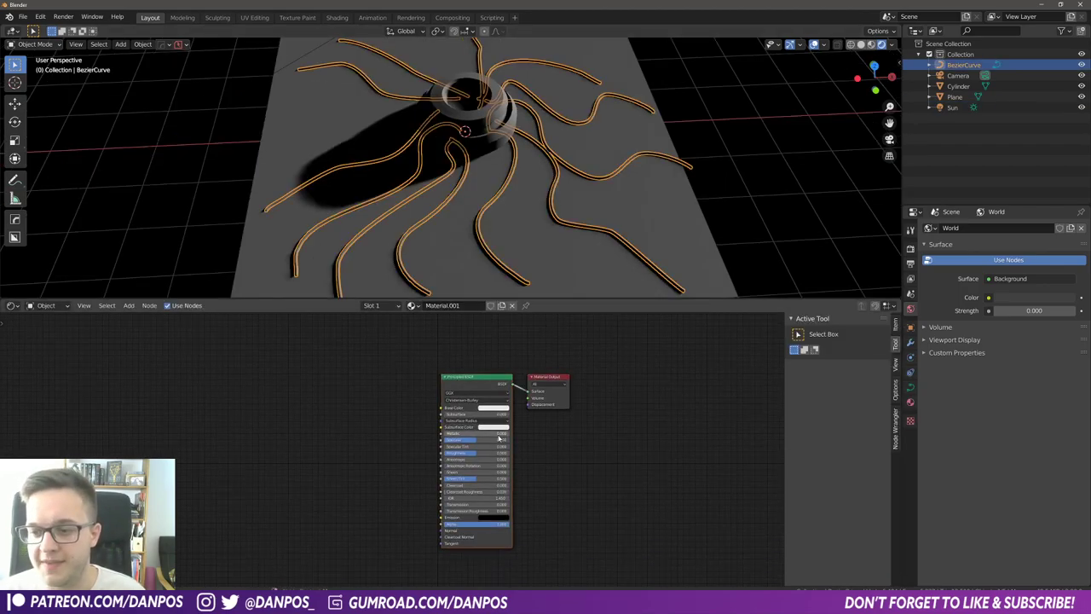
{"action": "key", "text": "x"}
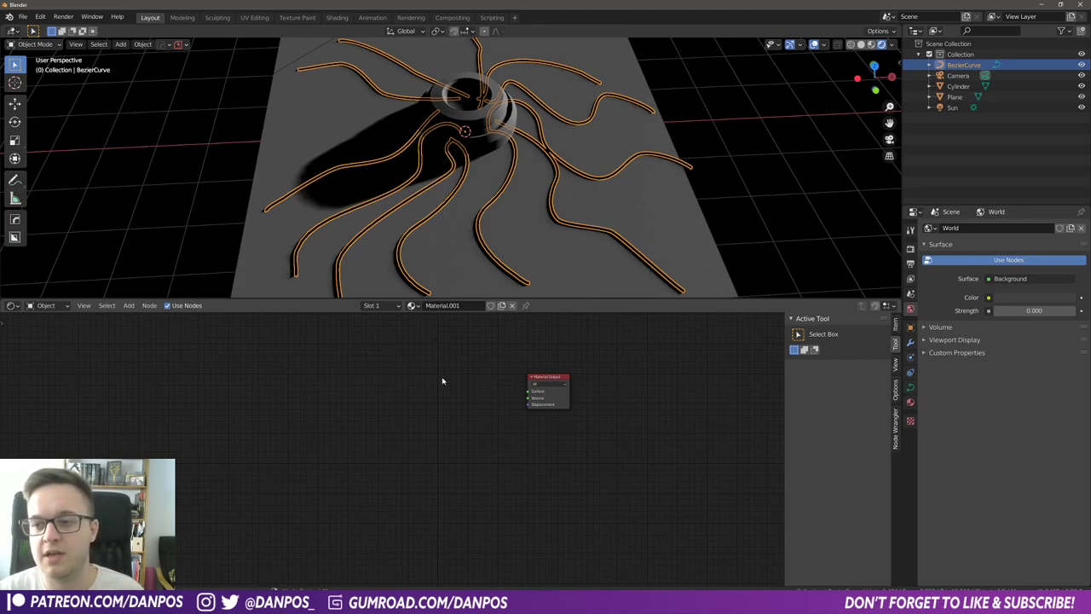
- Add a Texture Coordinate node well to the left of the Material Output
{"action": "key", "text": "shift+a"}
{"action": "left_click", "coordinate": [253, 392]}
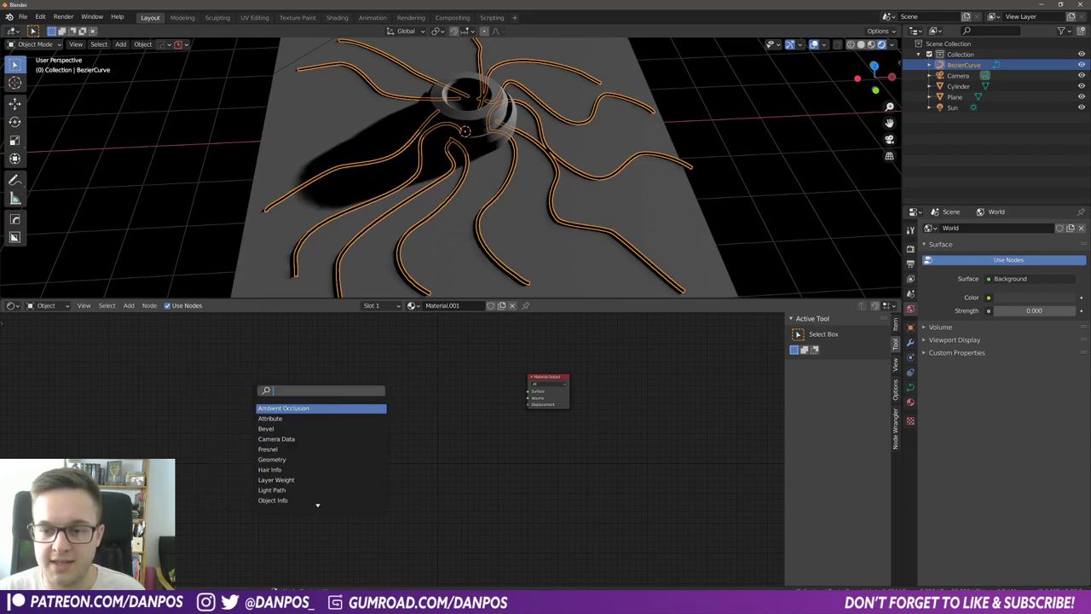
{"action": "type", "text": "text"}
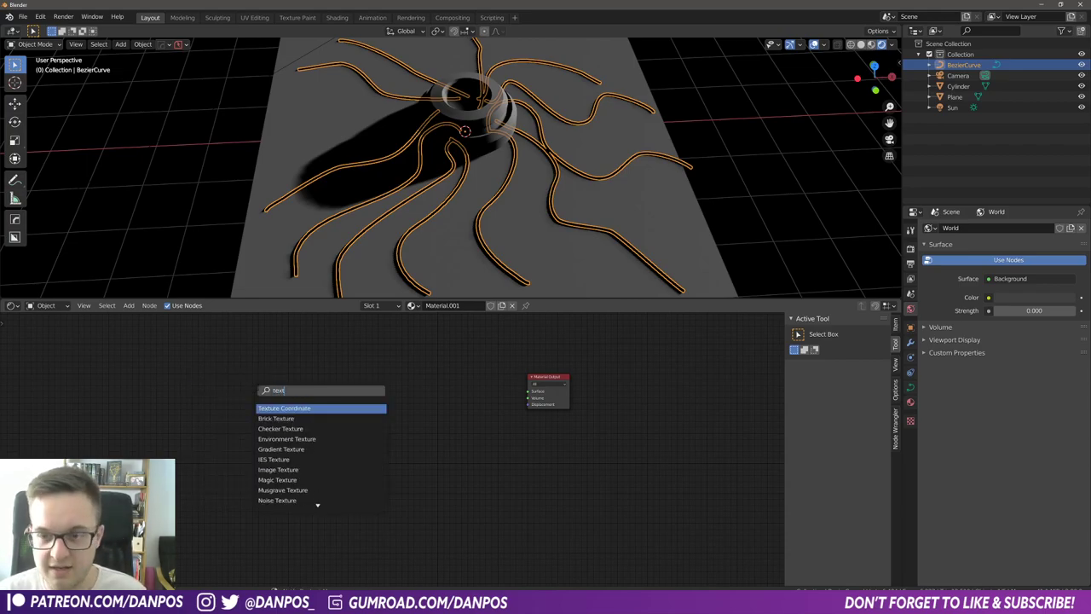
{"action": "left_click", "coordinate": [308, 408]}
{"action": "left_click", "coordinate": [234, 413]}
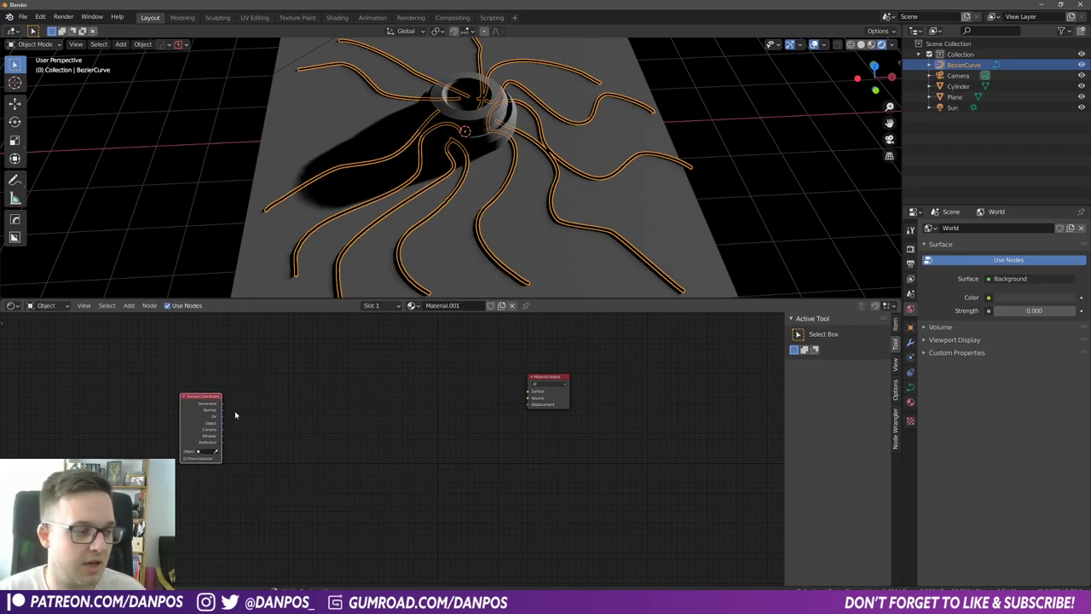
- Add a Separate XYZ node to the right of the Texture Coordinate node
{"action": "key", "text": "shift+a"}
{"action": "left_click", "coordinate": [367, 413]}
{"action": "type", "text": "sep"}
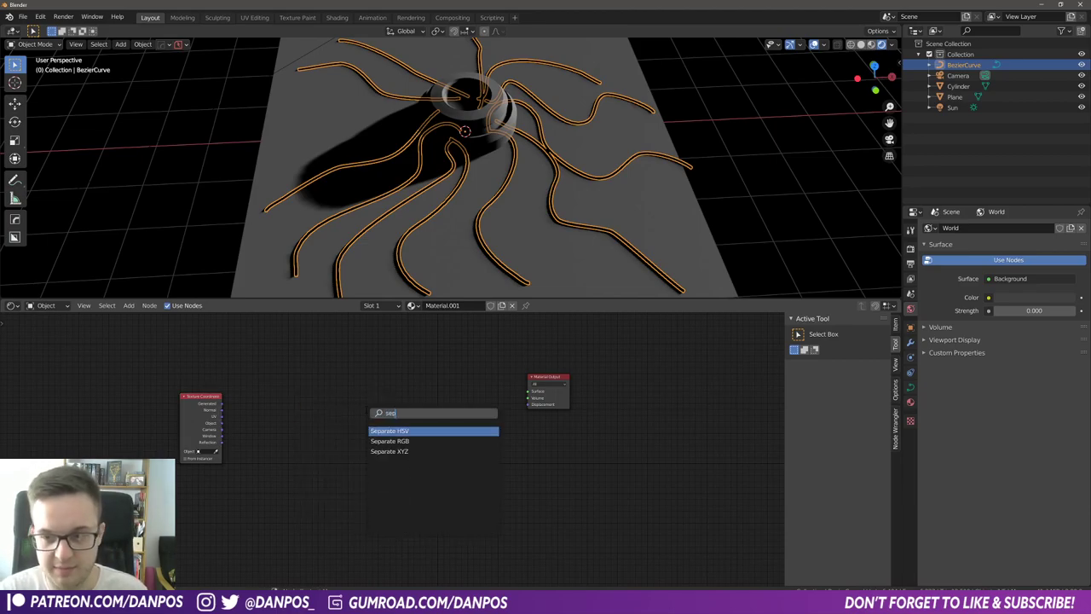
{"action": "key", "text": "Down"}
{"action": "key", "text": "Down"}
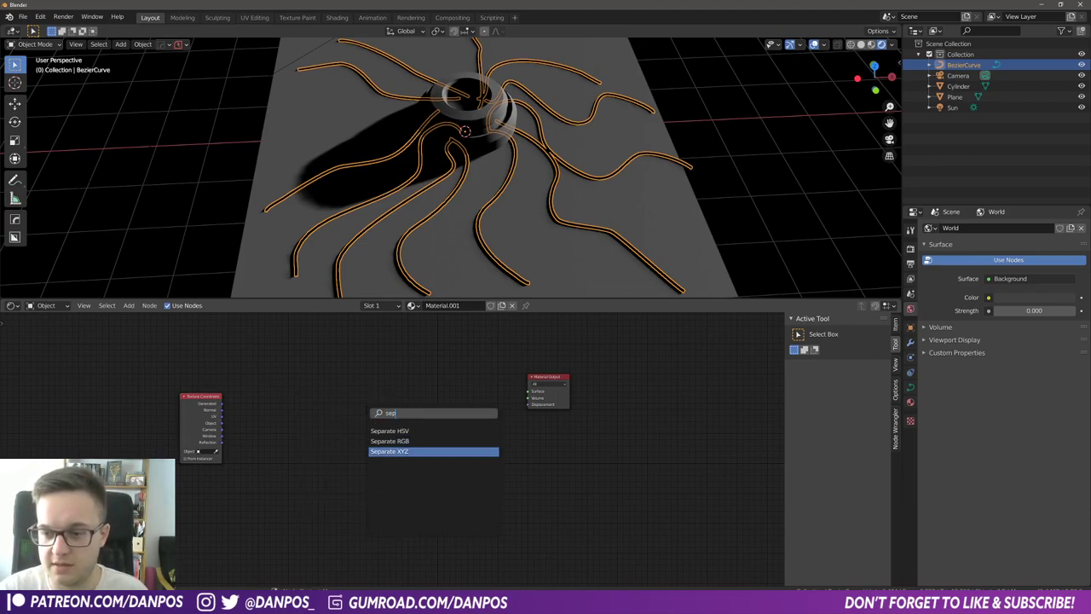
{"action": "key", "text": "Return"}
{"action": "left_click", "coordinate": [261, 404]}
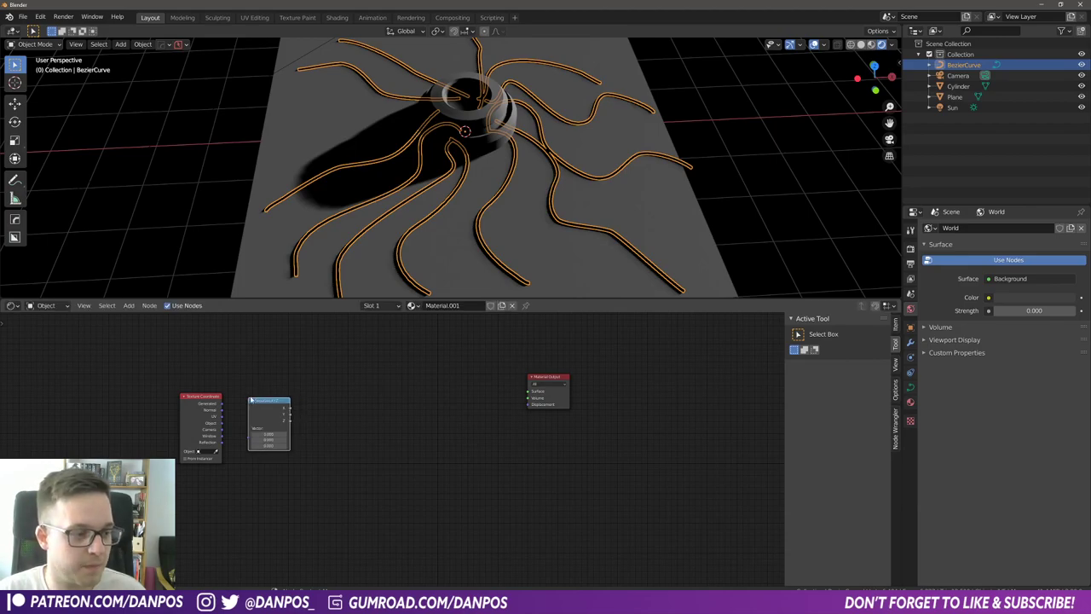
- Add a Math node set to Add to the right of the Separate XYZ node
{"action": "key", "text": "shift+a"}
{"action": "left_click", "coordinate": [317, 407]}
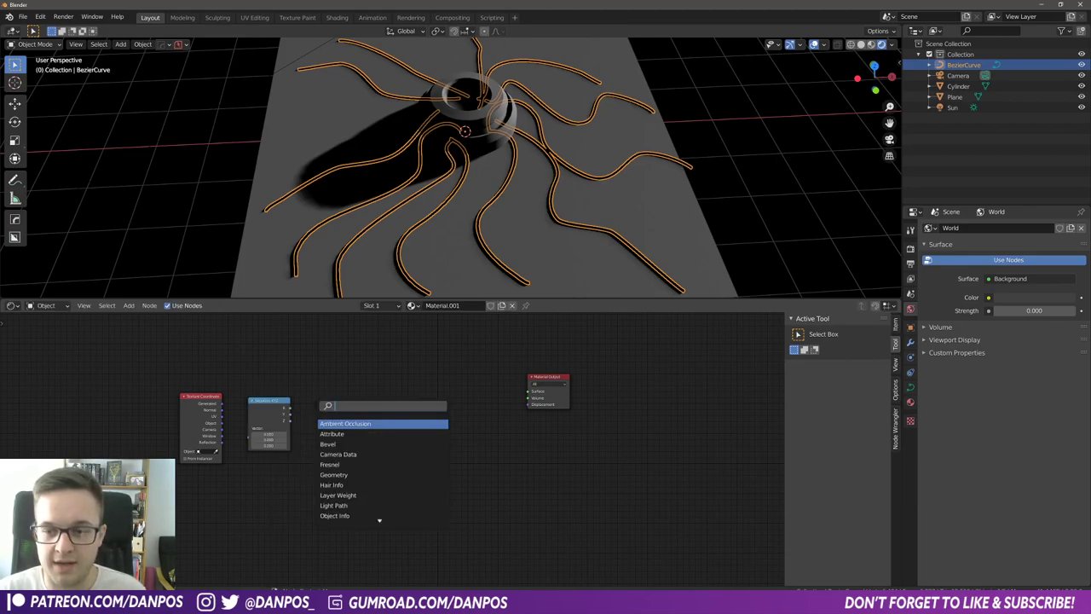
{"action": "type", "text": "math"}
{"action": "key", "text": "Return"}
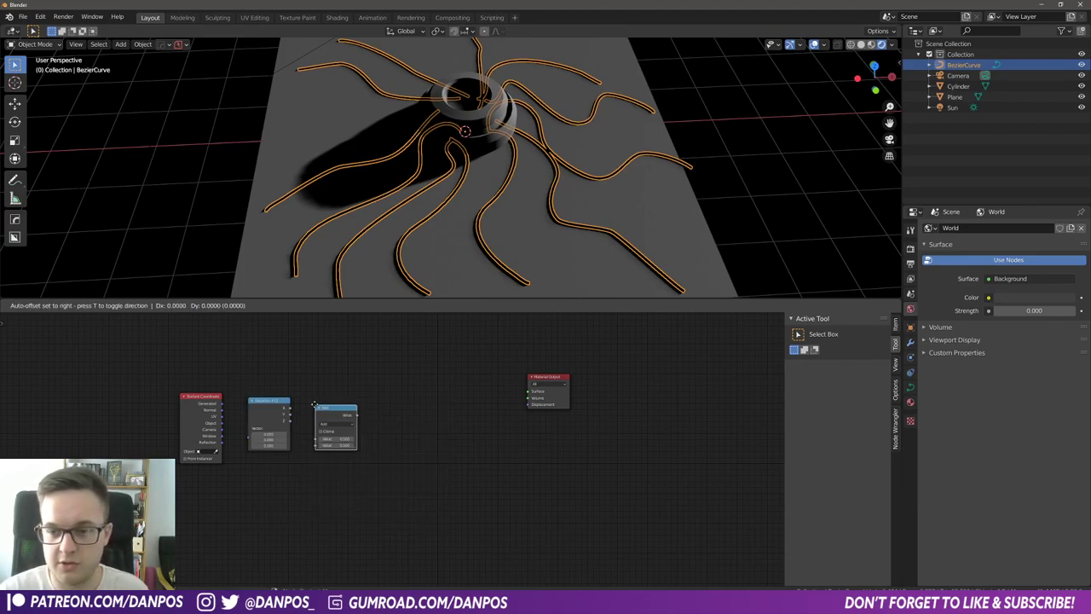
{"action": "left_click", "coordinate": [316, 408]}
{"action": "left_click_drag", "start_coordinate": [334, 413], "coordinate": [337, 410]}
- Duplicate the Math node to its right and set the copy's operation to Fraction
{"action": "key", "text": "shift+d"}
{"action": "left_click", "coordinate": [400, 407]}
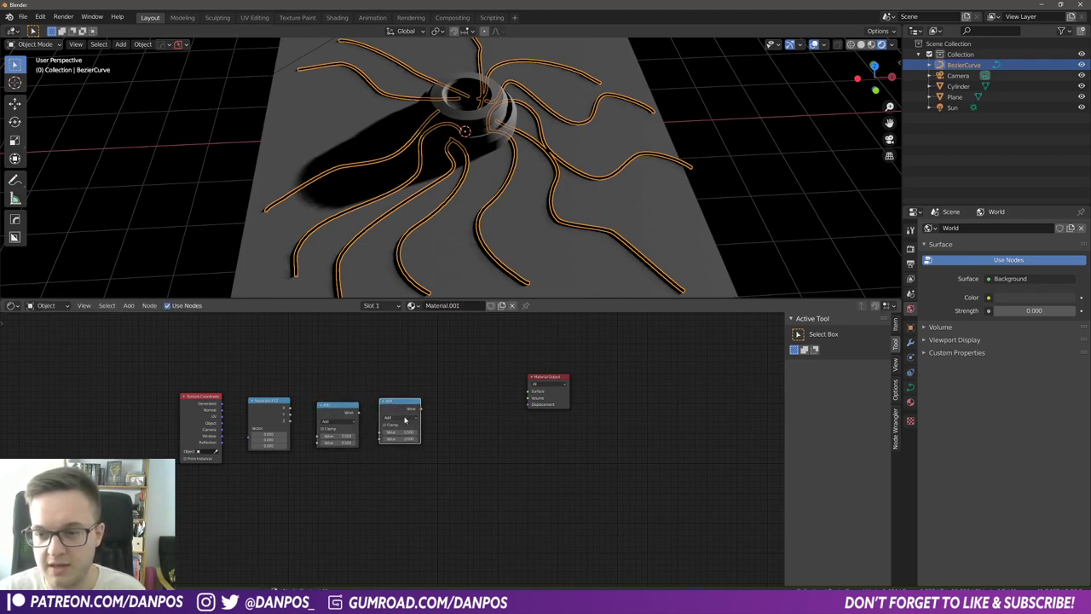
{"action": "left_click", "coordinate": [406, 418]}
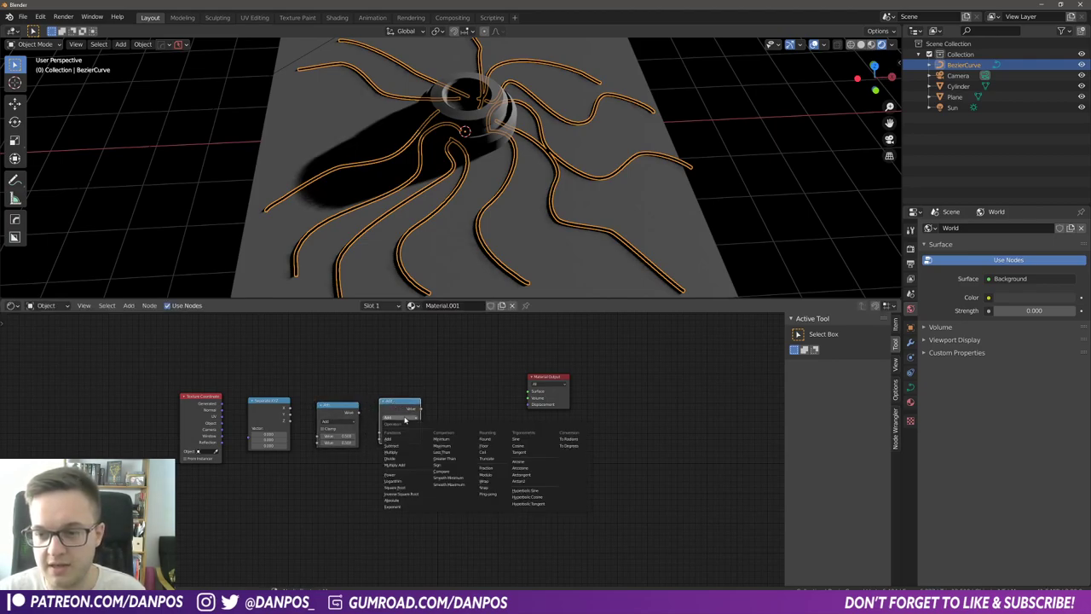
{"action": "left_click", "coordinate": [487, 467]}
- Connect the UV output to Separate XYZ and route its X output through the Add node into the Fraction node
{"action": "left_click", "coordinate": [344, 411]}
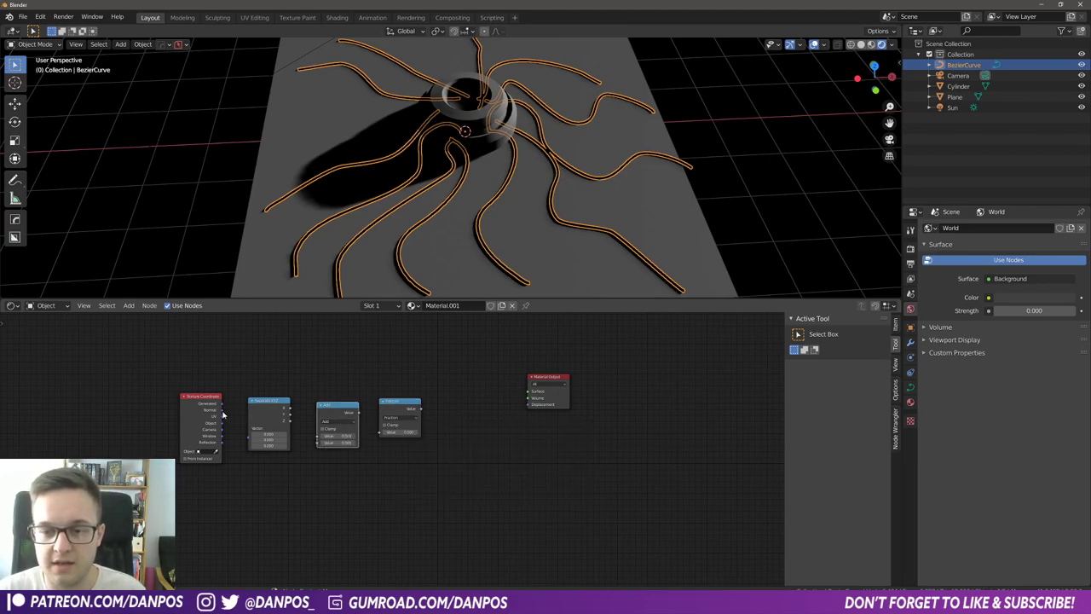
{"action": "left_click_drag", "start_coordinate": [223, 416], "coordinate": [249, 438]}
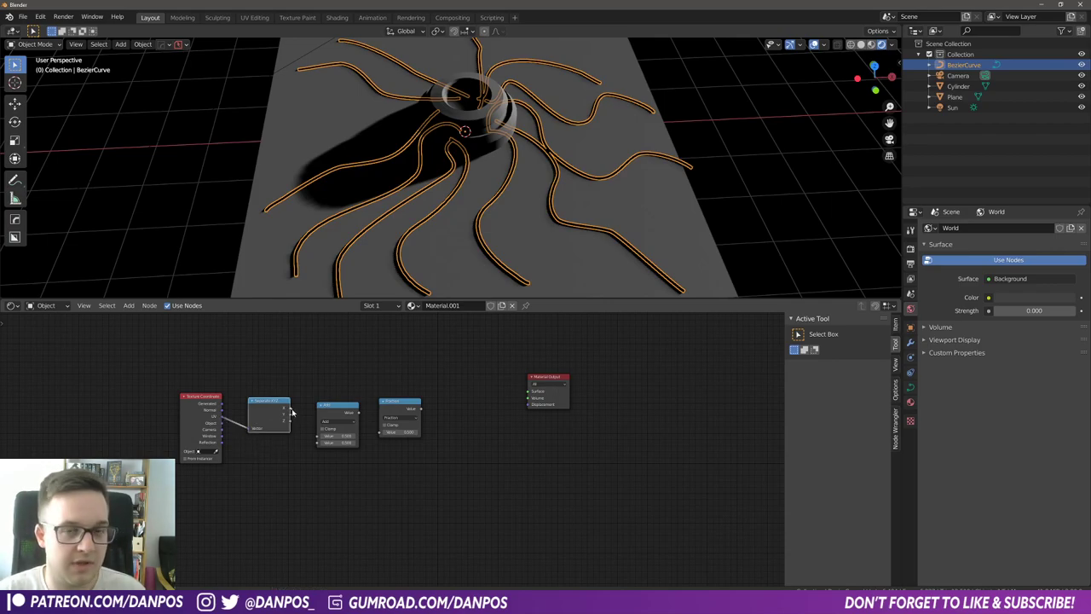
{"action": "left_click_drag", "start_coordinate": [291, 412], "coordinate": [382, 432]}
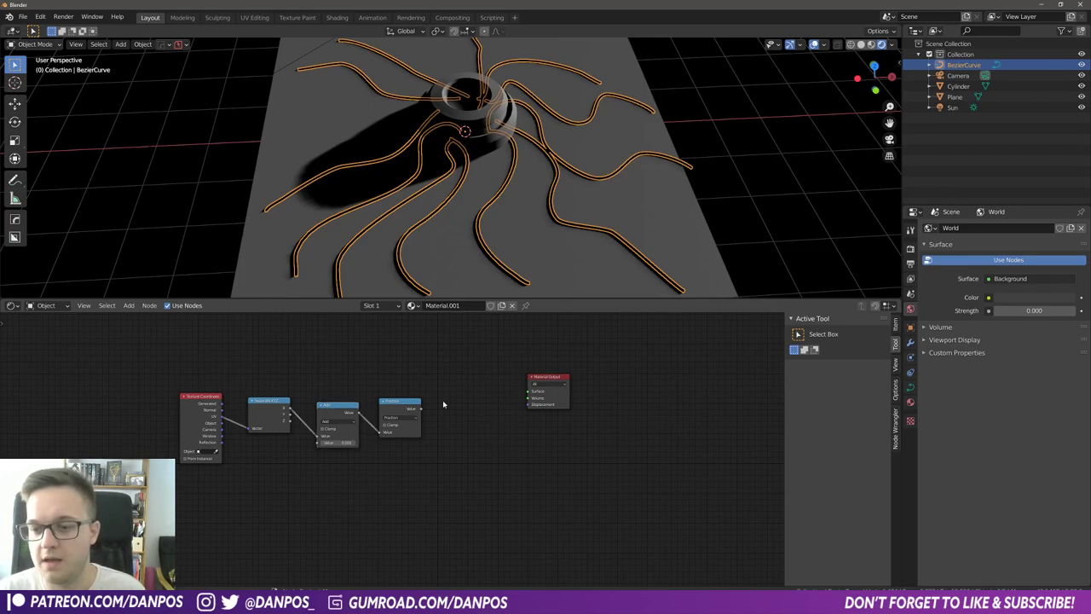
- Add a ColorRamp node before the Material Output and shift the existing node chain left to make room
{"action": "key", "text": "shift+a"}
{"action": "type", "text": "color"}
{"action": "key", "text": "Down"}
{"action": "key", "text": "Return"}
{"action": "left_click", "coordinate": [425, 388]}
{"action": "left_click_drag", "start_coordinate": [155, 367], "coordinate": [383, 480]}
{"action": "key", "text": "g"}
{"action": "left_click", "coordinate": [422, 436]}
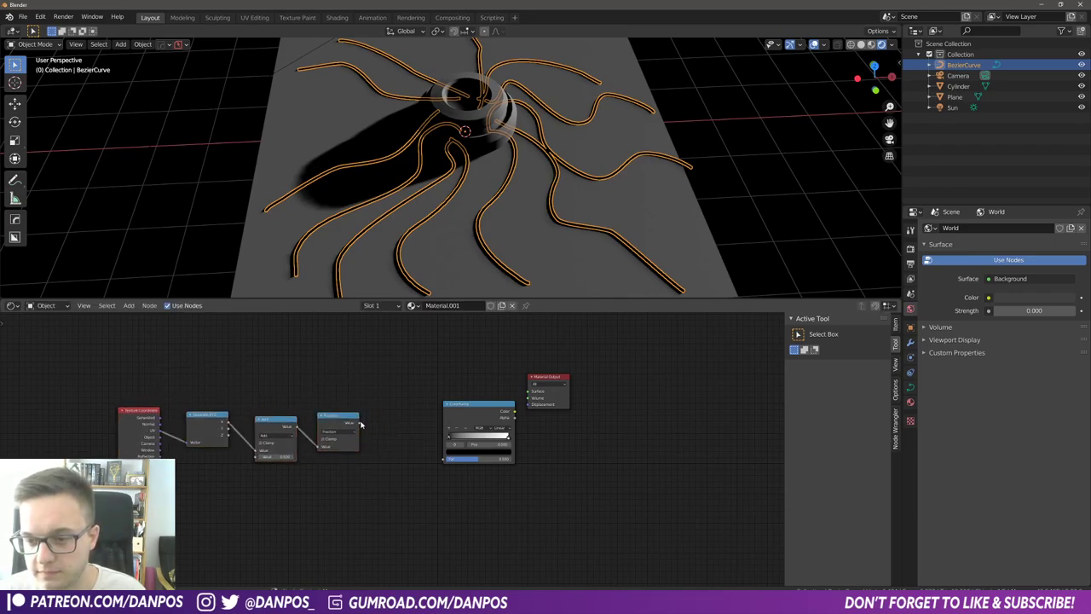
- Connect the Fraction value to the ColorRamp's Fac input and move the ColorRamp closer to the Fraction node
{"action": "left_click_drag", "start_coordinate": [360, 422], "coordinate": [446, 461]}
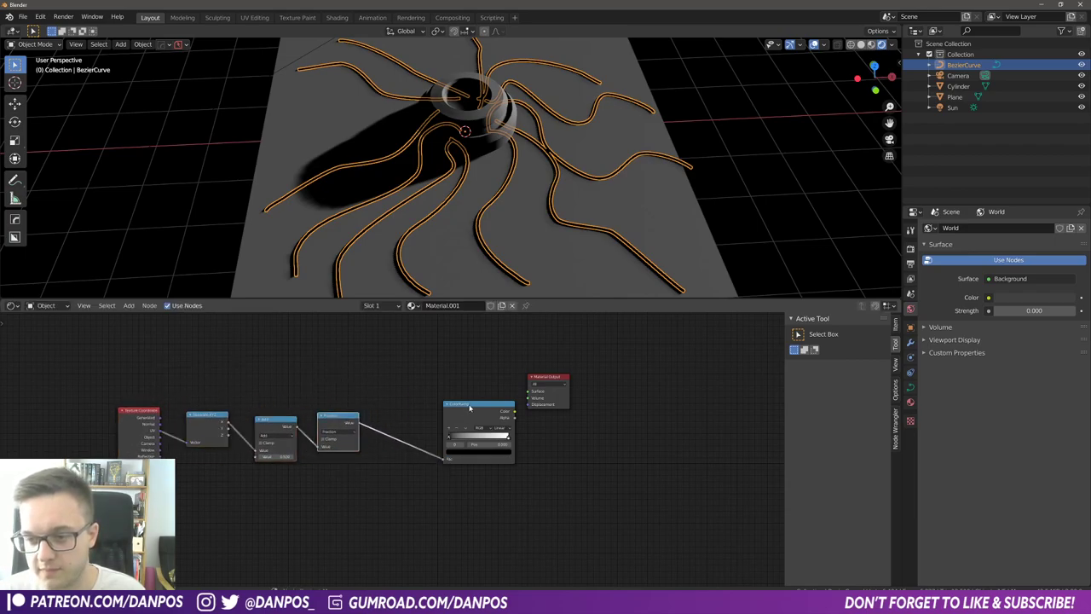
{"action": "key", "text": "g"}
{"action": "left_click", "coordinate": [405, 420]}
- Add an Emission shader, feed its color from the ColorRamp, and connect it to the Material Output's Surface
{"action": "key", "text": "shift+a"}
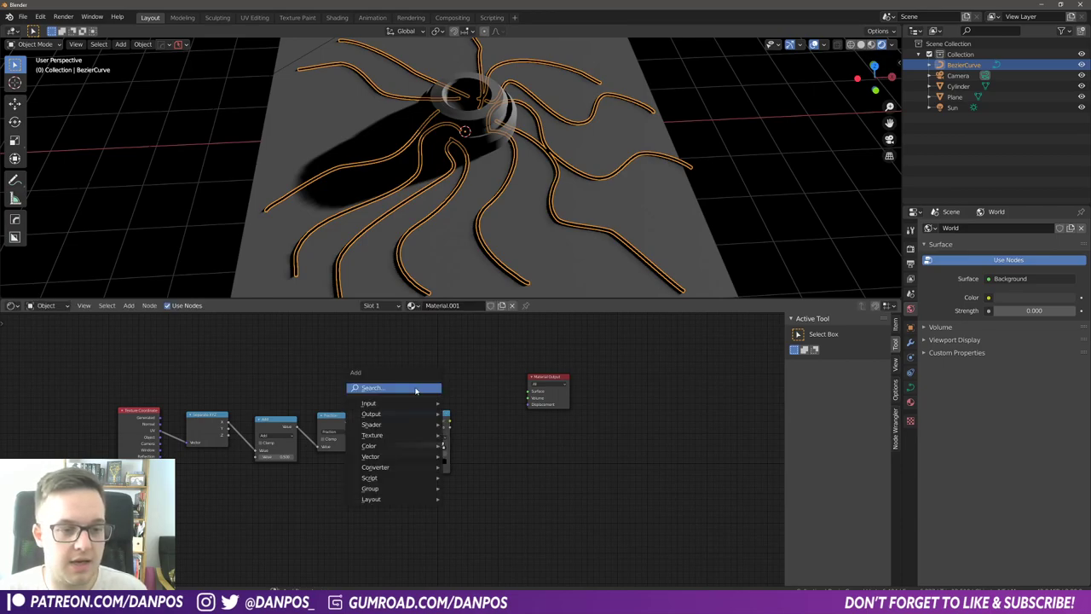
{"action": "left_click", "coordinate": [416, 391]}
{"action": "type", "text": "emis"}
{"action": "key", "text": "Return"}
{"action": "left_click", "coordinate": [452, 413]}
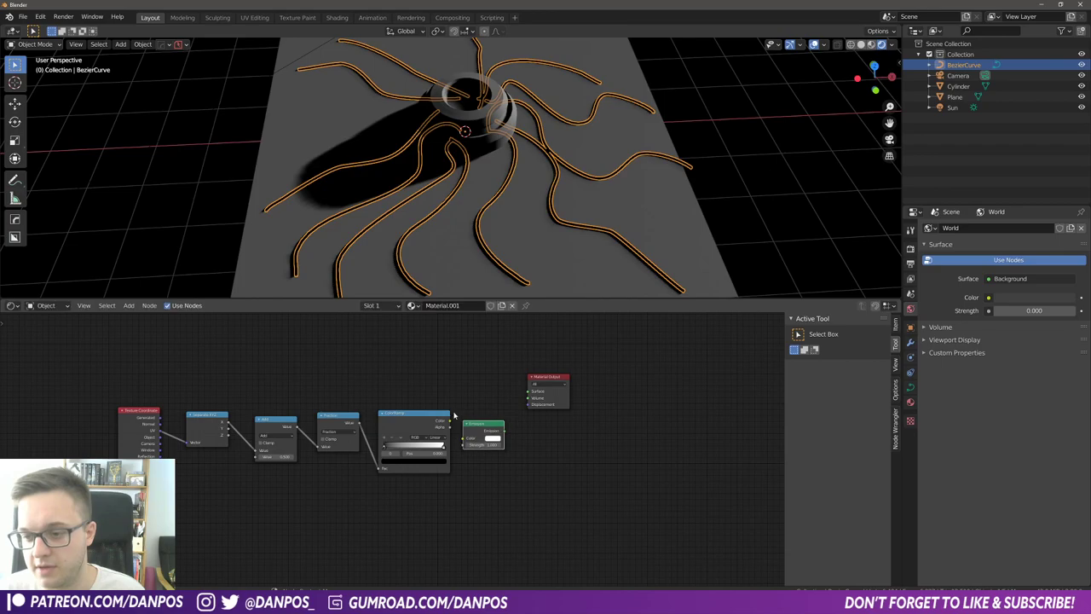
{"action": "left_click_drag", "start_coordinate": [450, 421], "coordinate": [467, 438]}
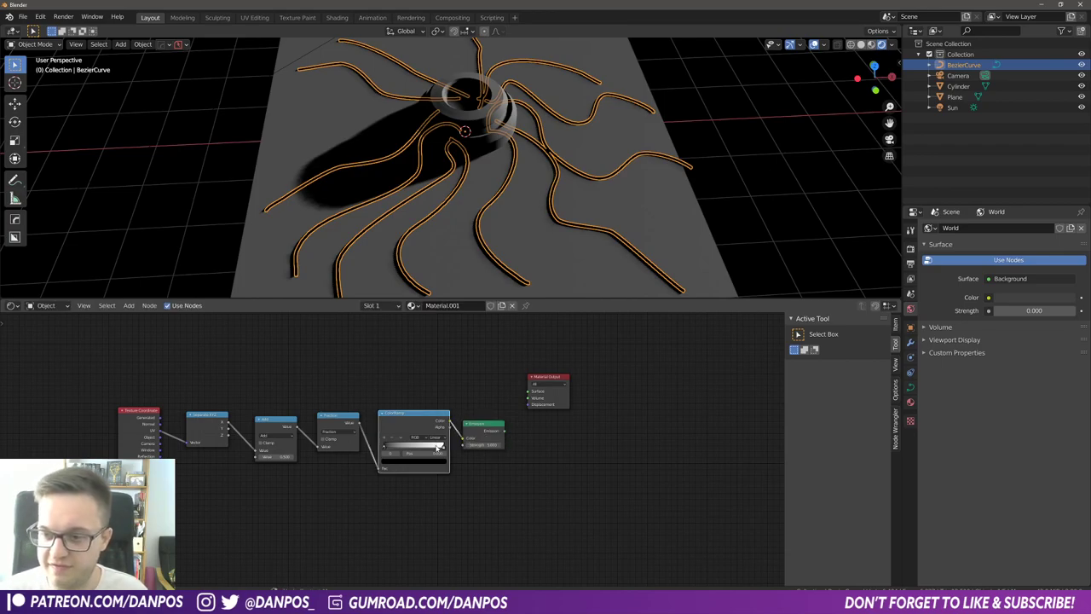
{"action": "left_click_drag", "start_coordinate": [503, 431], "coordinate": [529, 392]}
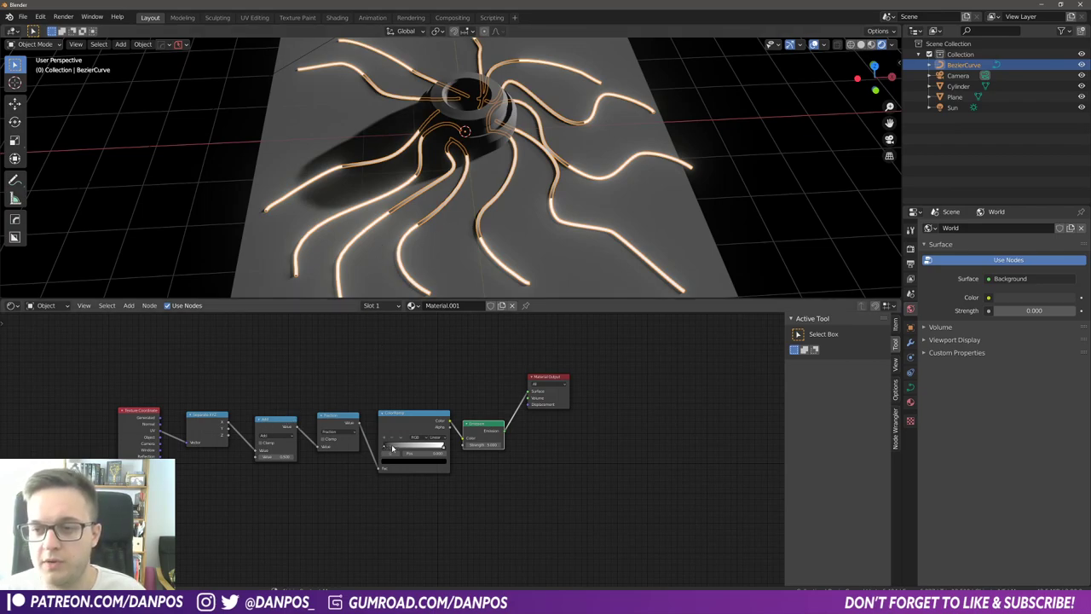
- Change the ColorRamp's white end stop to black and add another stop at position 0.500
{"action": "left_click", "coordinate": [443, 449]}
{"action": "left_click", "coordinate": [442, 461]}
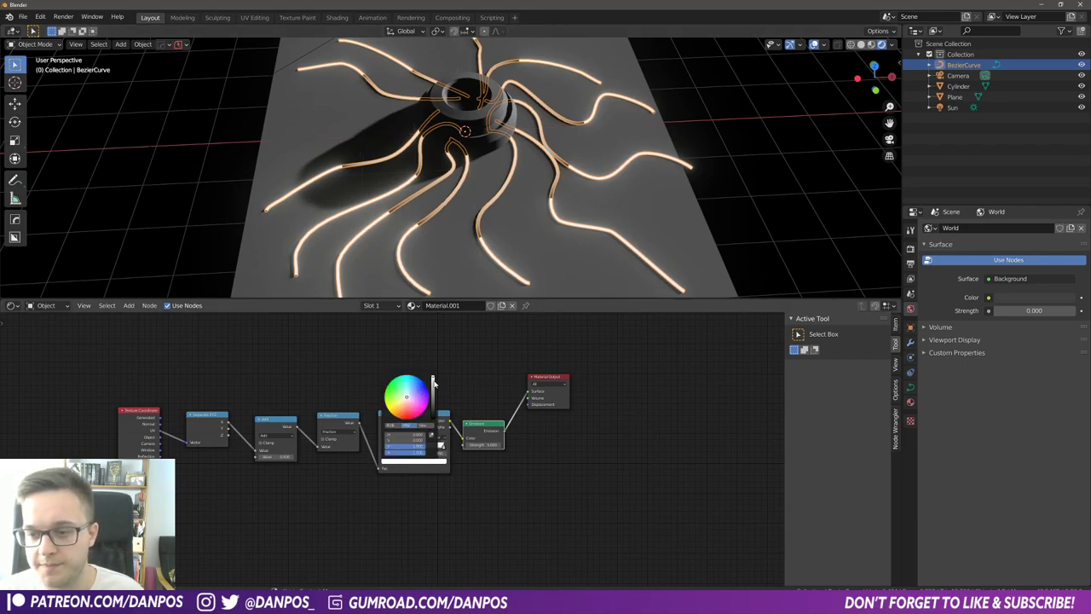
{"action": "left_click_drag", "start_coordinate": [434, 383], "coordinate": [434, 418]}
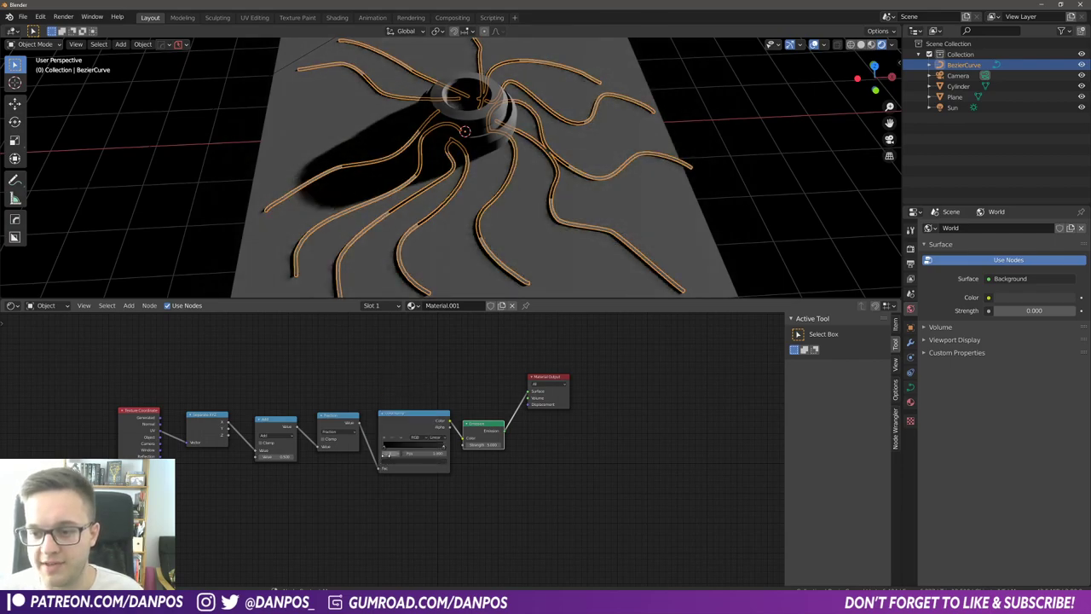
{"action": "left_click", "coordinate": [433, 462]}
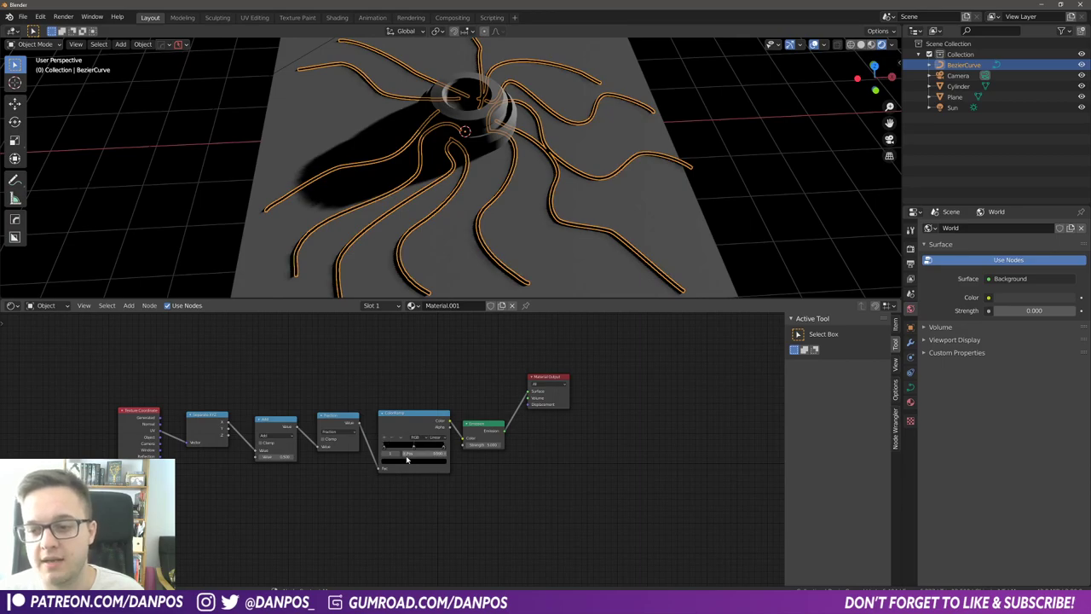
- Color the middle ColorRamp stop magenta
{"action": "left_click", "coordinate": [414, 460]}
{"action": "mouse_move", "coordinate": [432, 416]}
{"action": "left_mouse_down"}
{"action": "mouse_move", "coordinate": [432, 376]}
{"action": "mouse_move", "coordinate": [419, 406]}
{"action": "left_mouse_up"}
{"action": "left_click", "coordinate": [415, 405]}
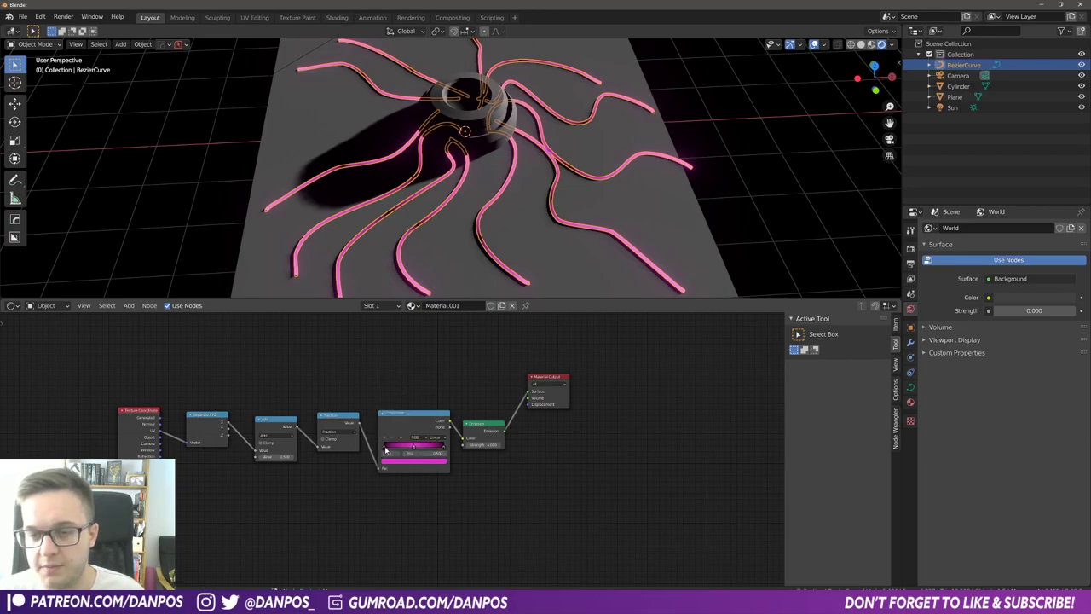
{"action": "left_click_drag", "start_coordinate": [385, 448], "coordinate": [380, 445]}
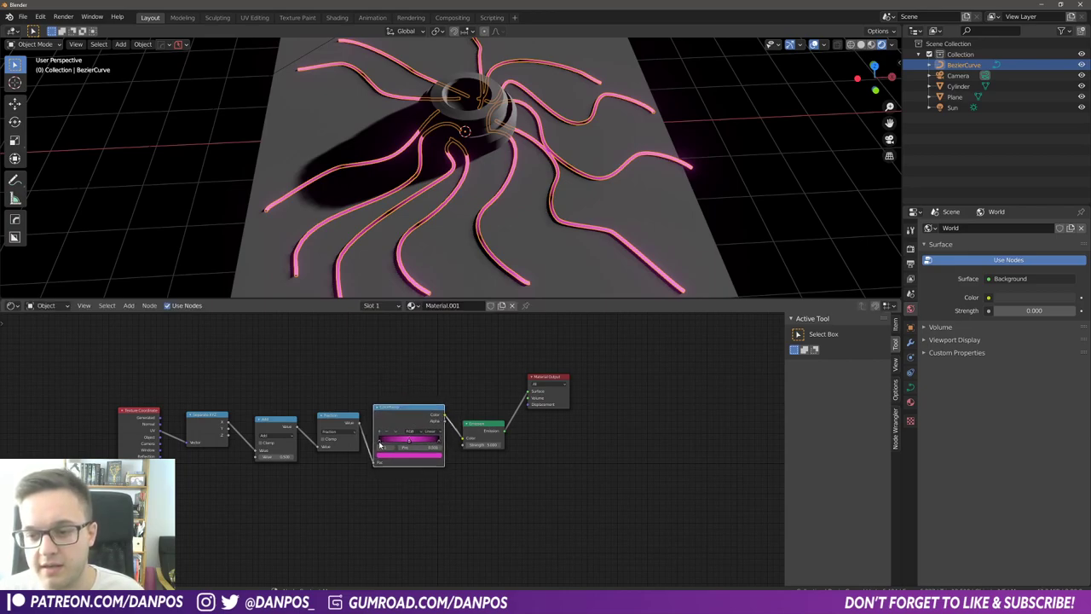
- Narrow the glowing band by moving both black ColorRamp stops close around the magenta stop, and shift the magenta stop to 0.467
{"action": "scroll", "coordinate": [384, 447], "scroll_direction": "up", "scroll_amount": 4}
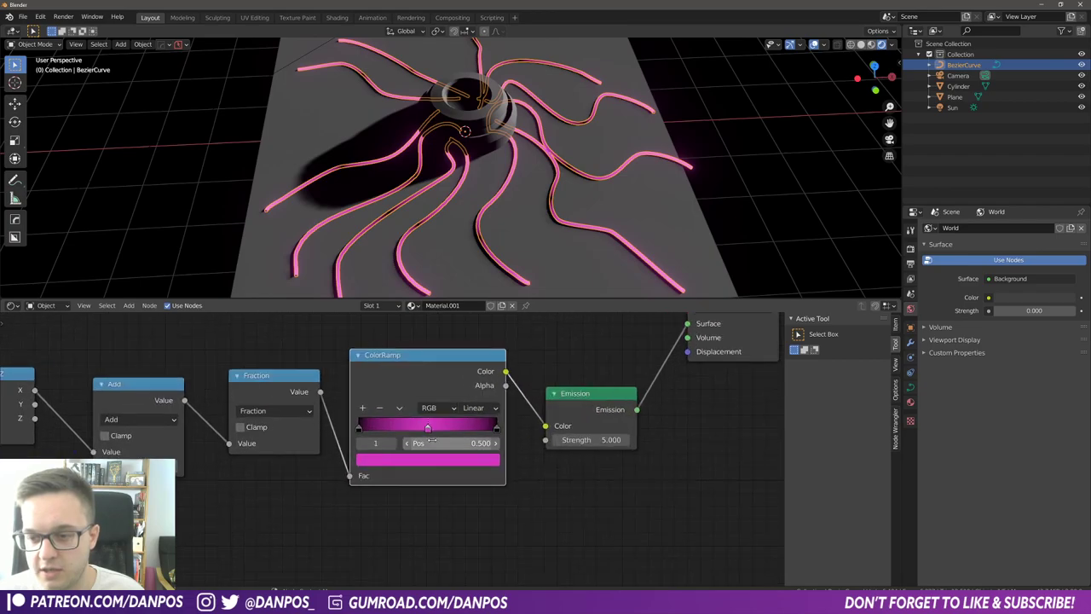
{"action": "scroll", "coordinate": [436, 437], "scroll_direction": "up", "scroll_amount": 2}
{"action": "left_click", "coordinate": [356, 423]}
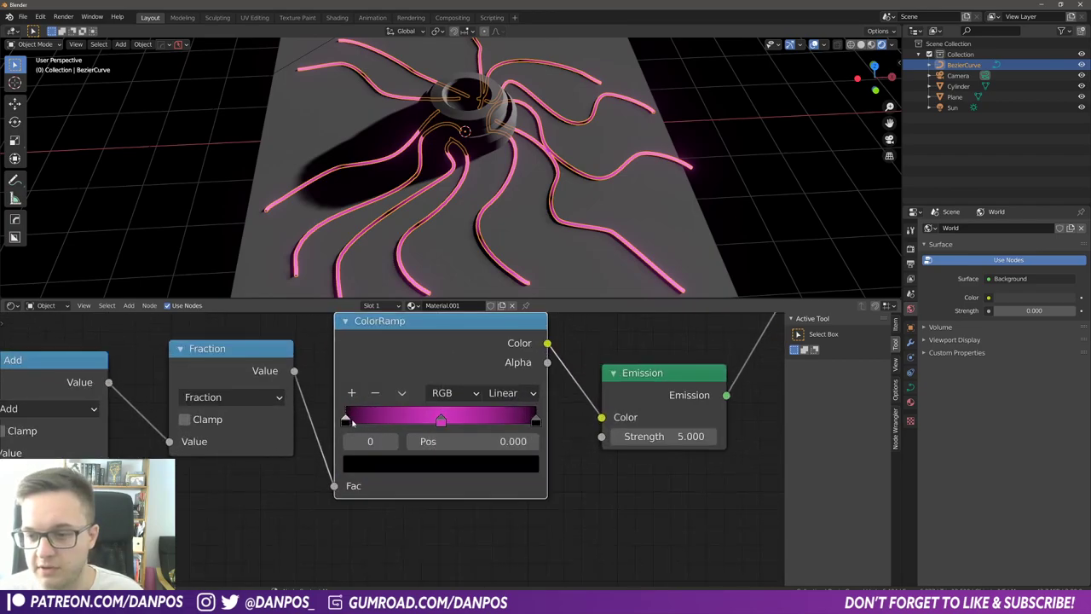
{"action": "left_click_drag", "start_coordinate": [358, 424], "coordinate": [423, 430]}
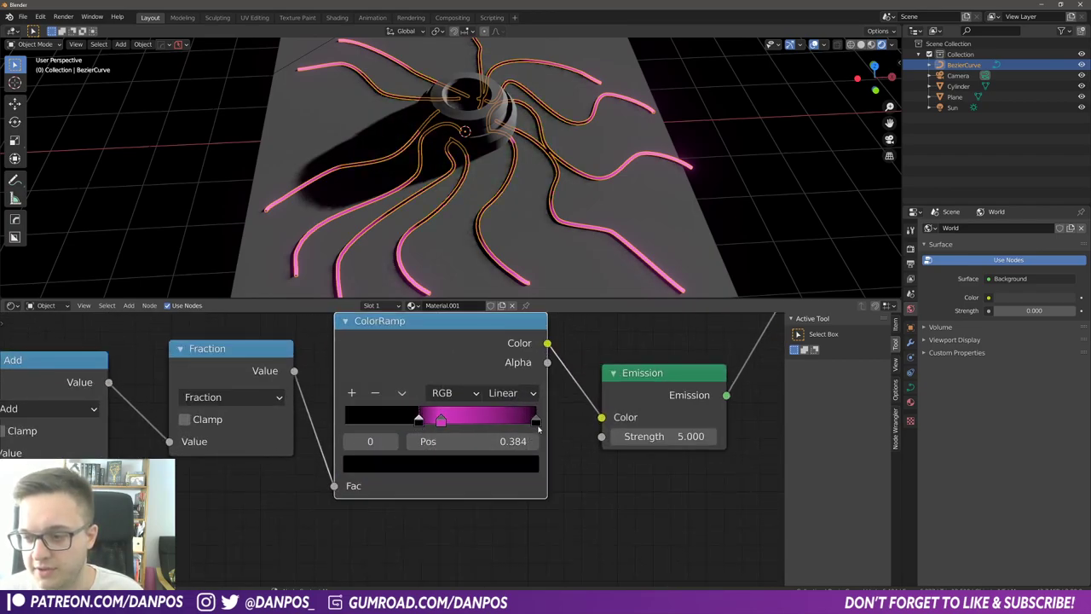
{"action": "left_click_drag", "start_coordinate": [535, 418], "coordinate": [434, 422]}
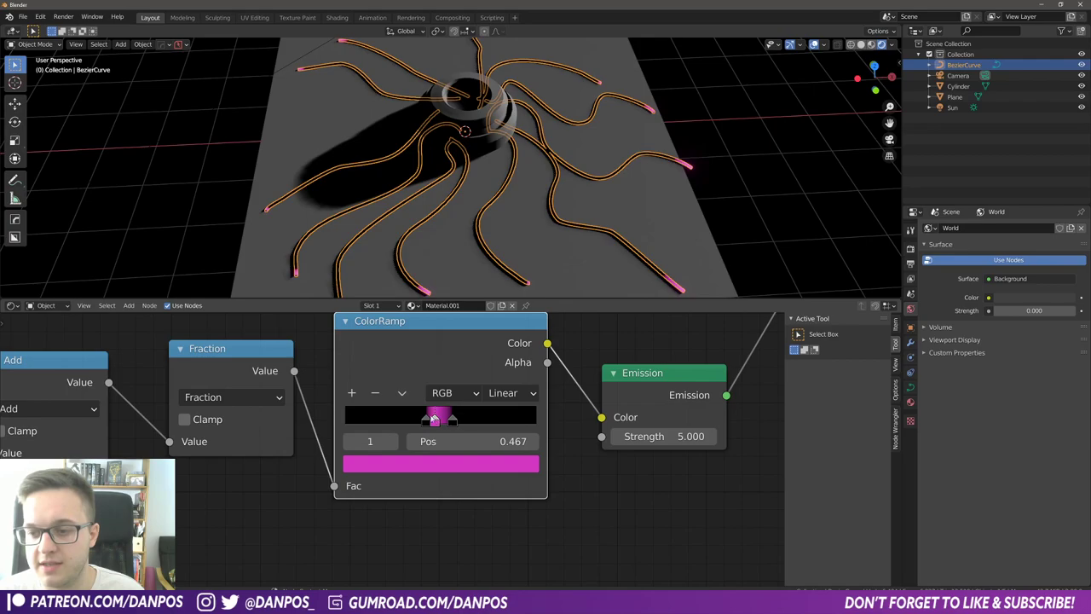
- Add a ColorRamp stop at 0.522 and give it the same magenta as the stop at 0.467
{"action": "left_click", "coordinate": [357, 394]}
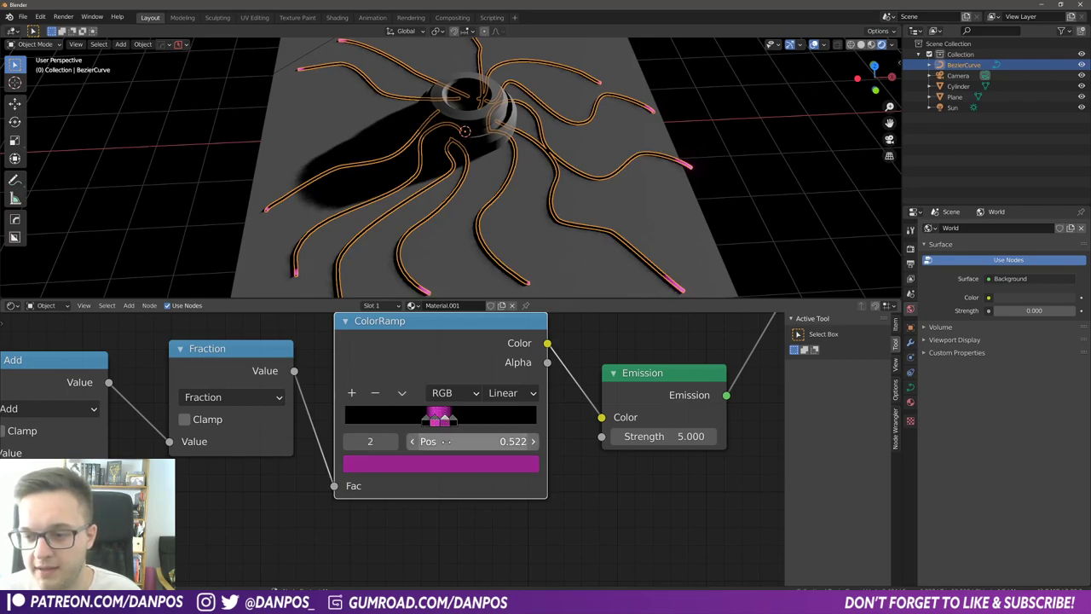
{"action": "left_click", "coordinate": [435, 422]}
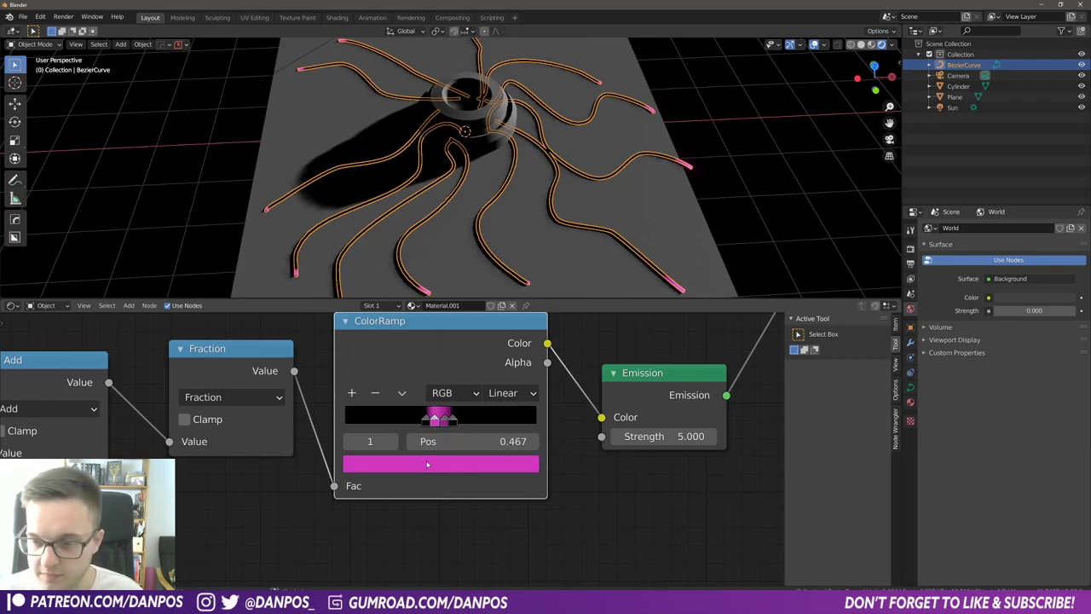
{"action": "left_click", "coordinate": [445, 421]}
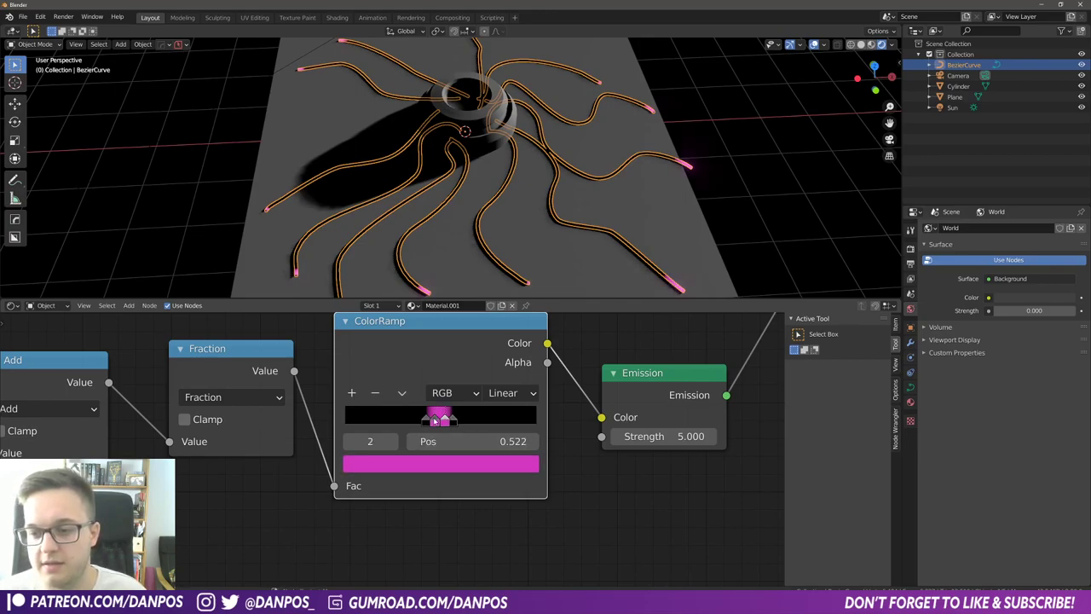
- Add a ColorRamp stop at 0.489 between the magenta stops and color it light pink at full brightness, saturation about 0.3
{"action": "left_click", "coordinate": [433, 422]}
{"action": "left_click", "coordinate": [351, 393]}
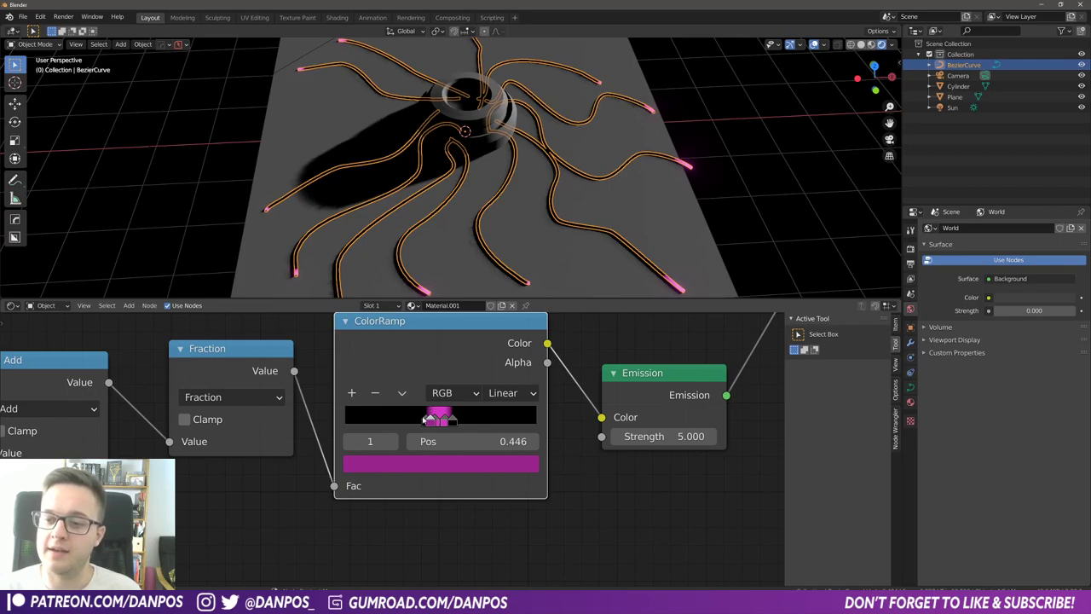
{"action": "left_click_drag", "start_coordinate": [431, 421], "coordinate": [440, 421]}
{"action": "left_click", "coordinate": [439, 463]}
{"action": "left_click_drag", "start_coordinate": [443, 294], "coordinate": [433, 287]}
{"action": "left_click_drag", "start_coordinate": [496, 231], "coordinate": [496, 207]}
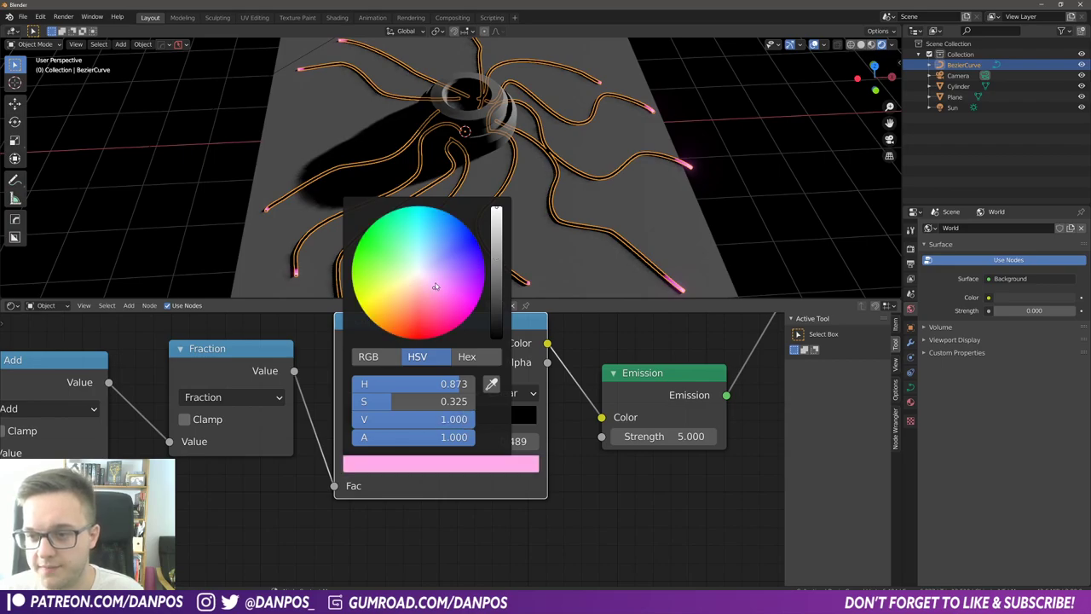
{"action": "left_click_drag", "start_coordinate": [434, 286], "coordinate": [433, 286]}
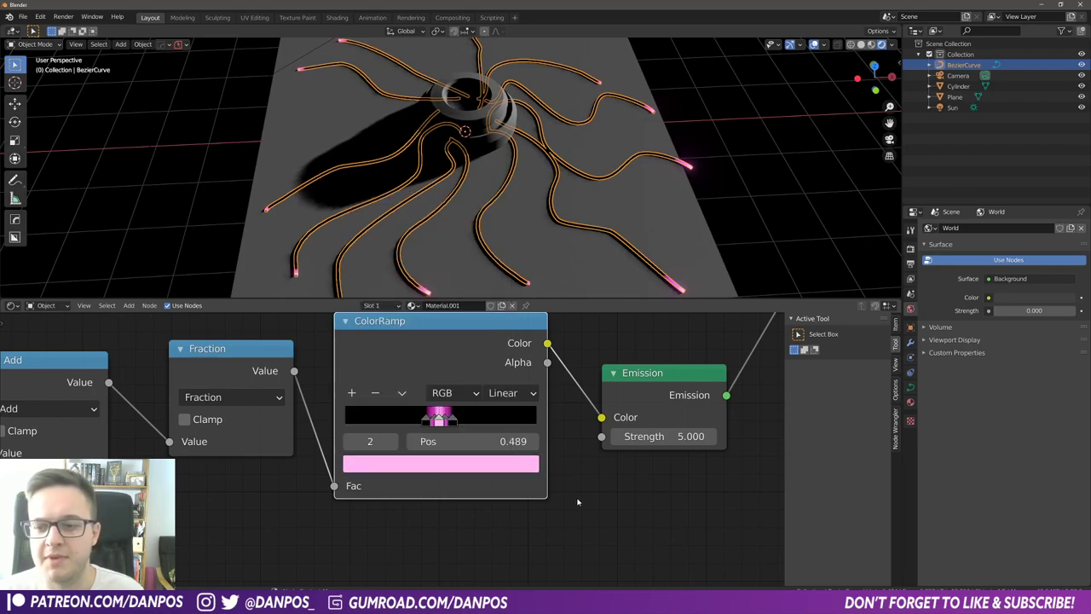
- Tighten the ColorRamp stops around the light pink core, placing the end black stop at 0.533, and check the glow on the cables
{"action": "mouse_move", "coordinate": [445, 419]}
{"action": "left_mouse_down"}
{"action": "mouse_move", "coordinate": [433, 417]}
{"action": "mouse_move", "coordinate": [447, 418]}
{"action": "left_mouse_up"}
{"action": "left_click", "coordinate": [433, 421]}
{"action": "scroll", "coordinate": [368, 249], "scroll_direction": "down", "scroll_amount": 4}
{"action": "scroll", "coordinate": [426, 234], "scroll_direction": "up", "scroll_amount": 4}
{"action": "scroll", "coordinate": [414, 244], "scroll_direction": "up", "scroll_amount": 8}
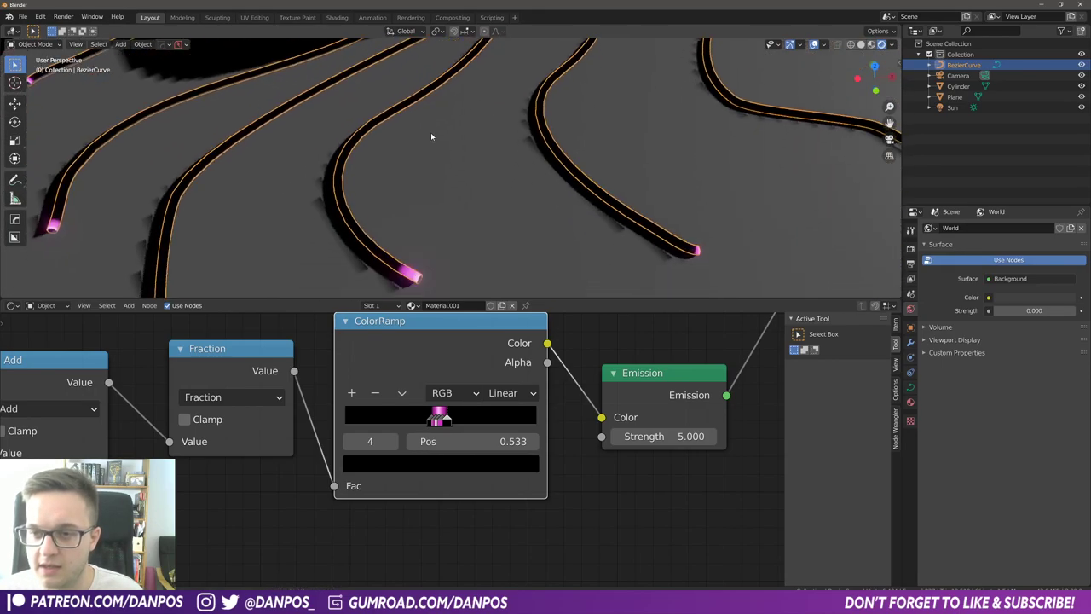
{"action": "scroll", "coordinate": [401, 216], "scroll_direction": "down", "scroll_amount": 8}
{"action": "middle_click_drag", "start_coordinate": [471, 166], "coordinate": [457, 250]}
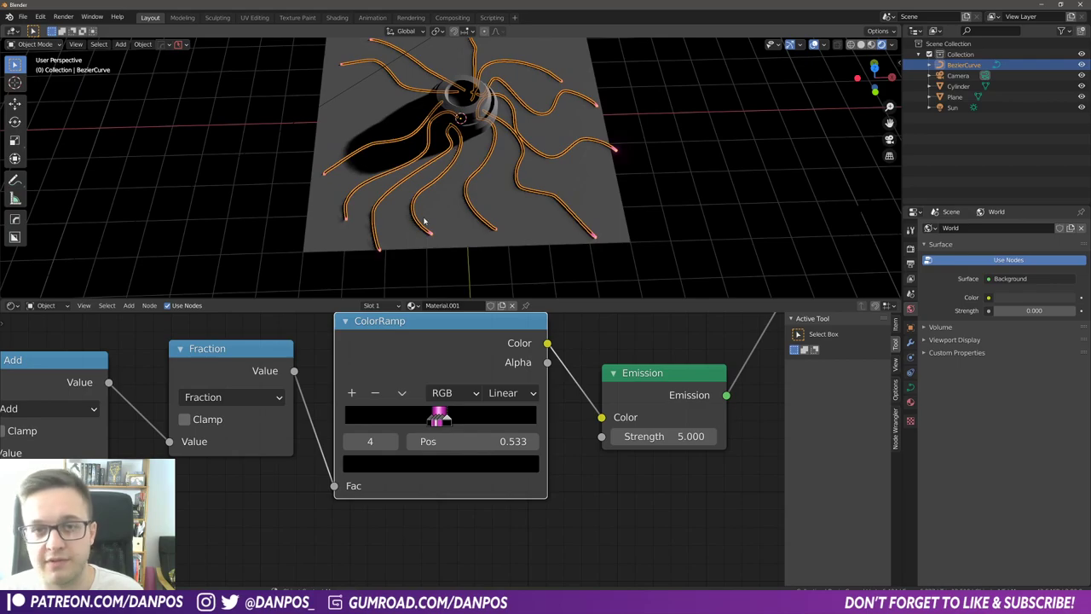
- Drive the Add node's second value with the expression #frame / 100
{"action": "scroll", "coordinate": [390, 447], "scroll_direction": "down", "scroll_amount": 3}
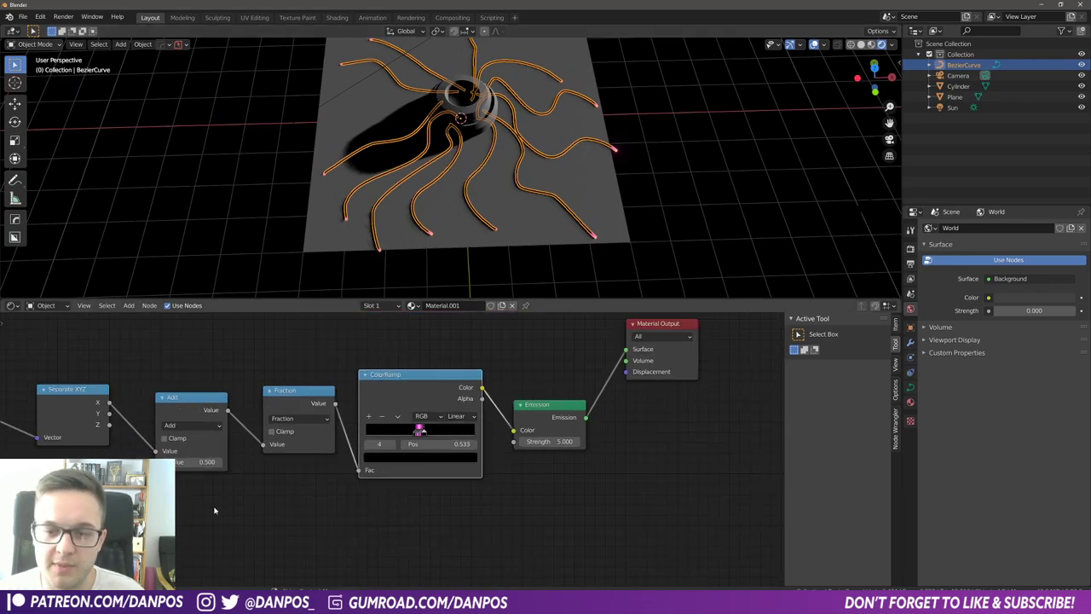
{"action": "middle_click_drag", "start_coordinate": [213, 509], "coordinate": [385, 511]}
{"action": "left_click_drag", "start_coordinate": [360, 399], "coordinate": [349, 404]}
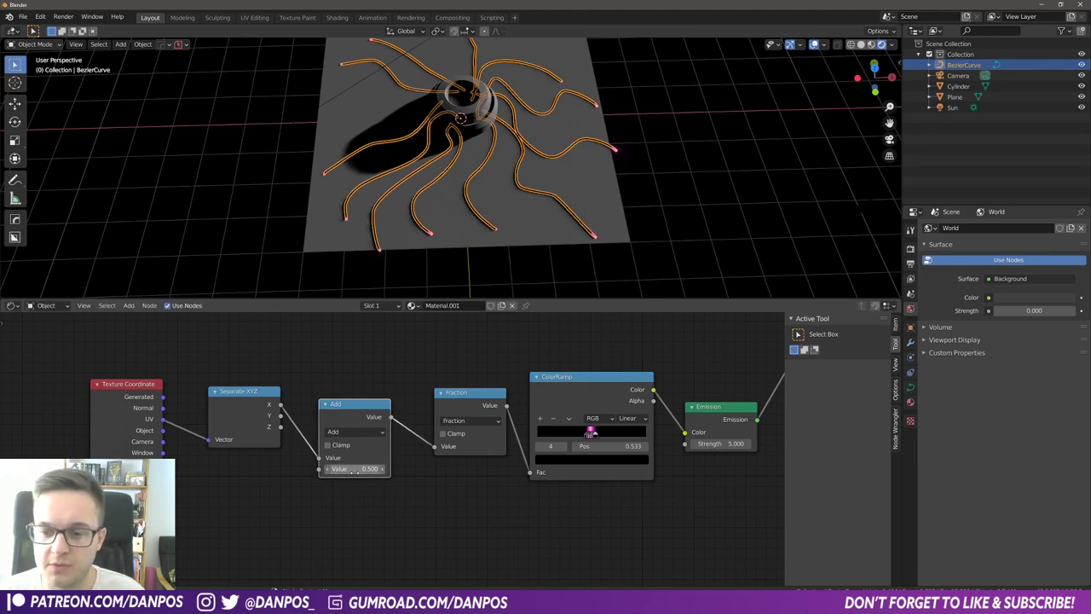
{"action": "left_click", "coordinate": [354, 468]}
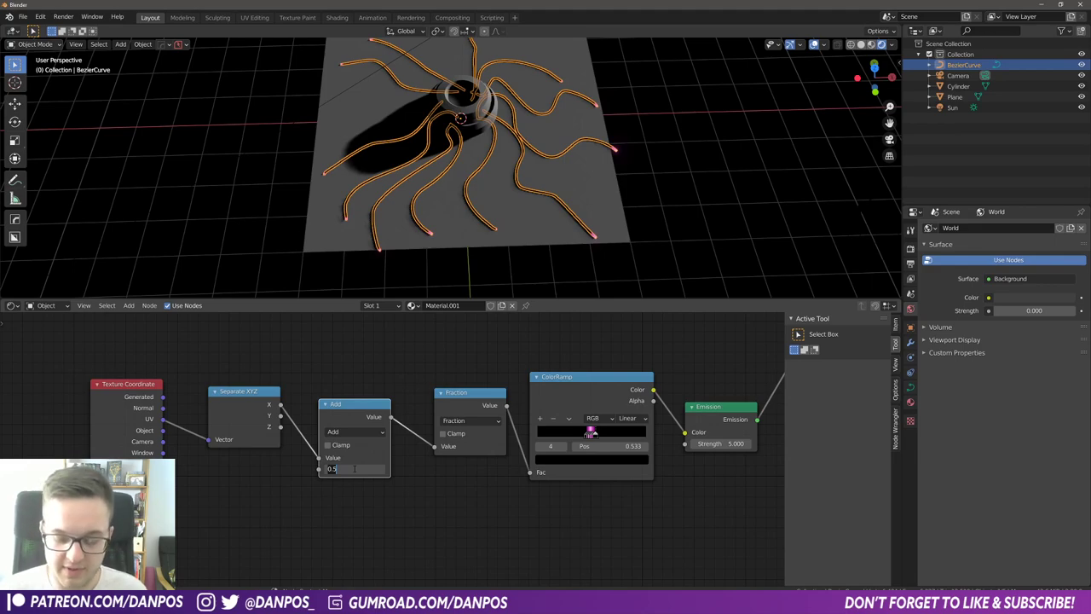
{"action": "type", "text": "#frame"}
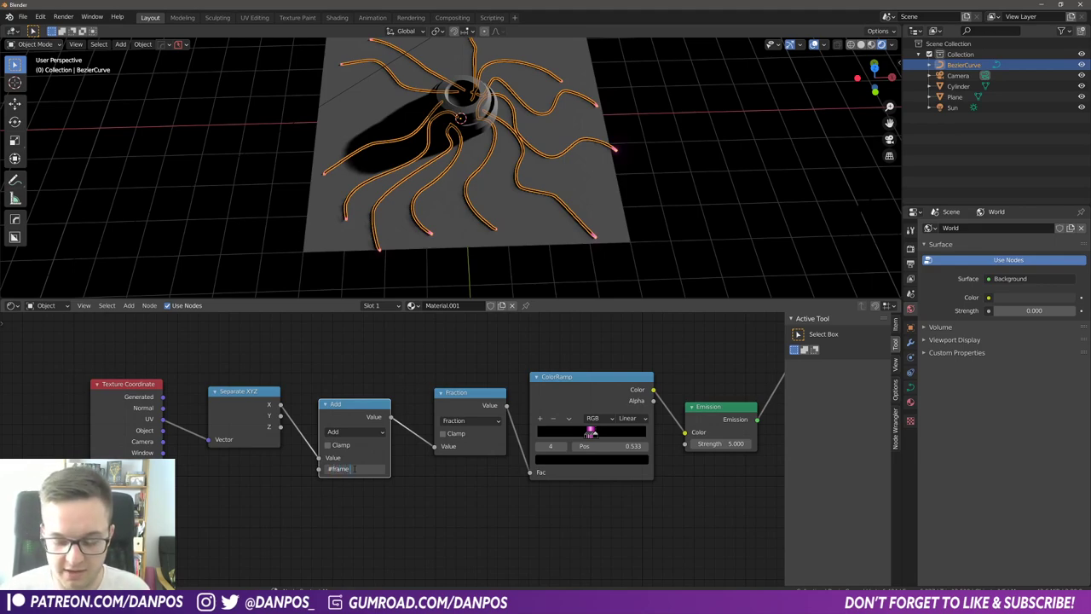
{"action": "type", "text": " / 100"}
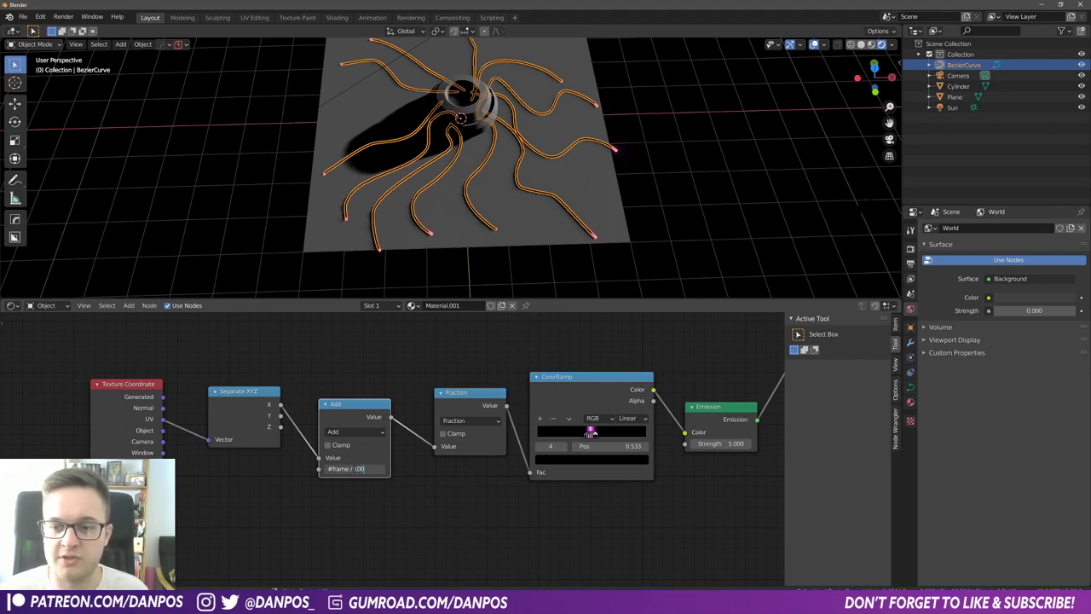
{"action": "key", "text": "Return"}
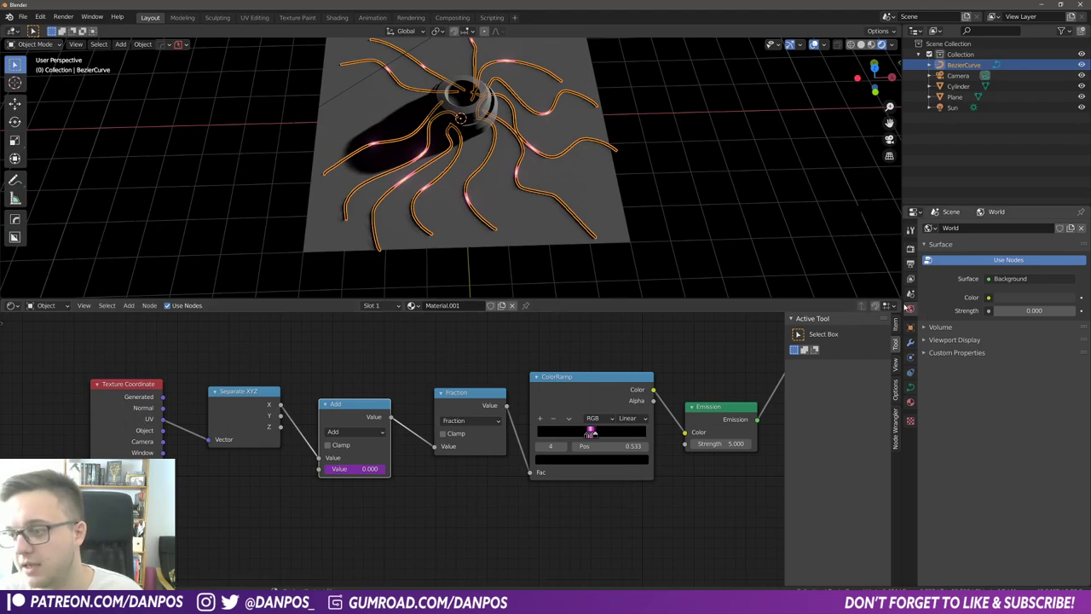
- Split the node editor area and turn the upper part into a Timeline
{"action": "left_click_drag", "start_coordinate": [899, 301], "coordinate": [895, 386]}
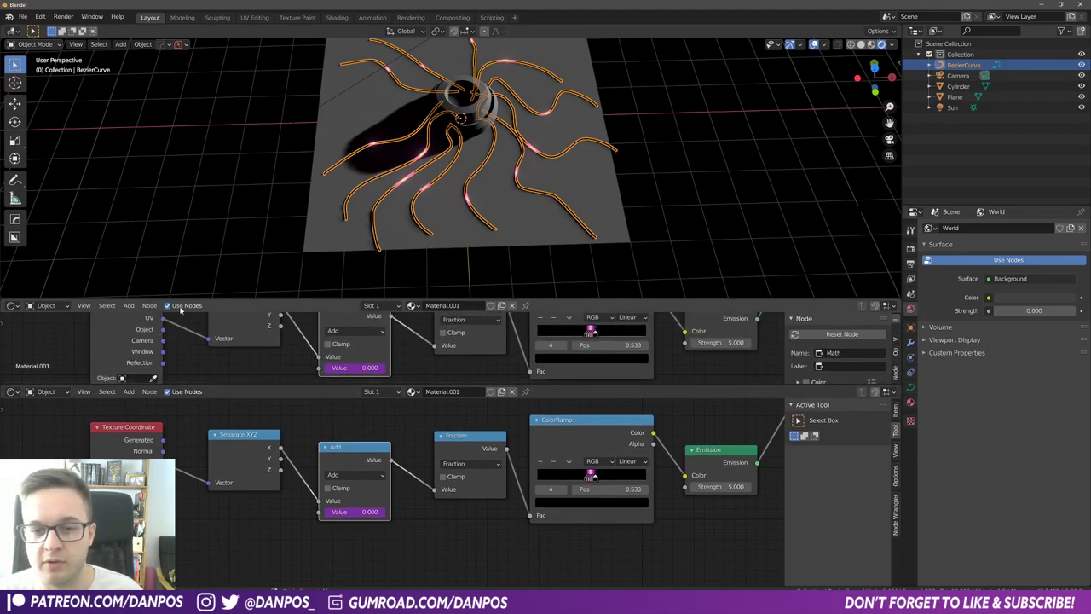
{"action": "left_click", "coordinate": [12, 306]}
{"action": "left_click", "coordinate": [36, 371]}
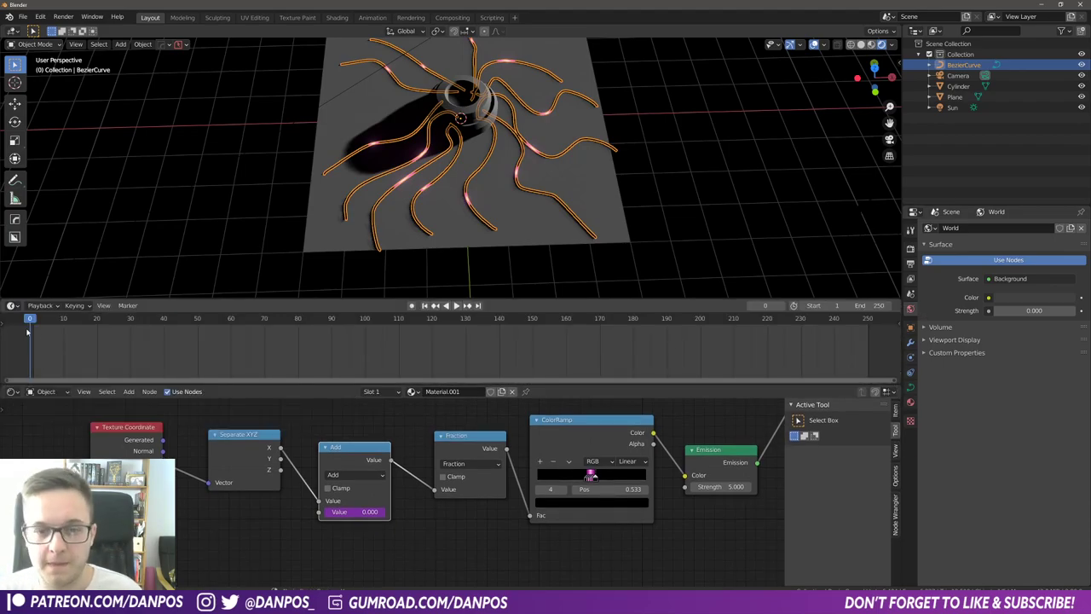
- Play and scrub the animation to check which way the pulses travel along the cables
{"action": "key", "text": "space"}
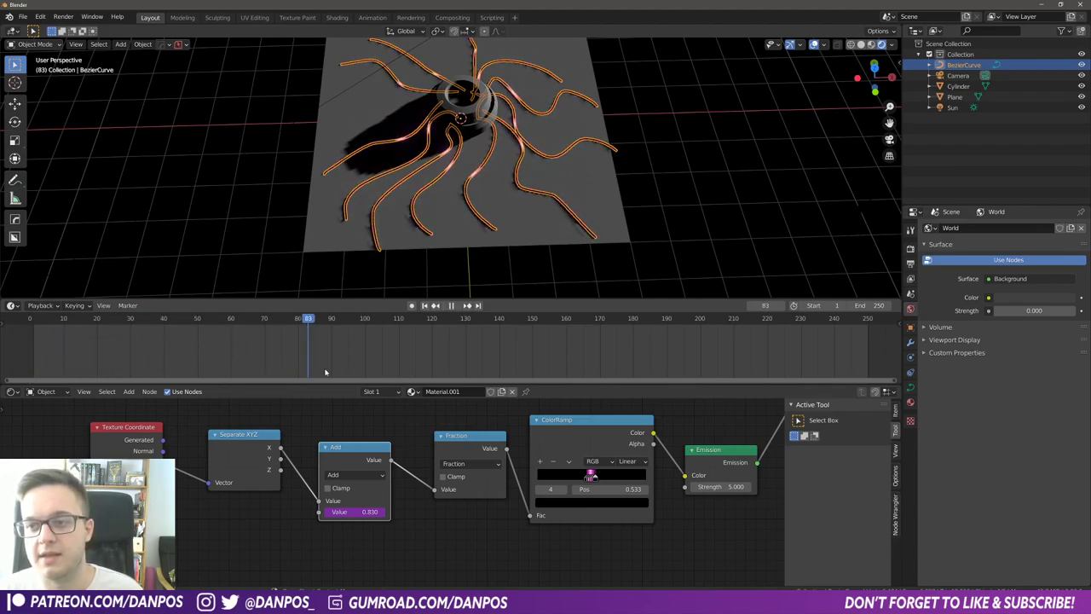
{"action": "left_click_drag", "start_coordinate": [333, 371], "coordinate": [658, 385]}
{"action": "left_click_drag", "start_coordinate": [658, 384], "coordinate": [717, 384]}
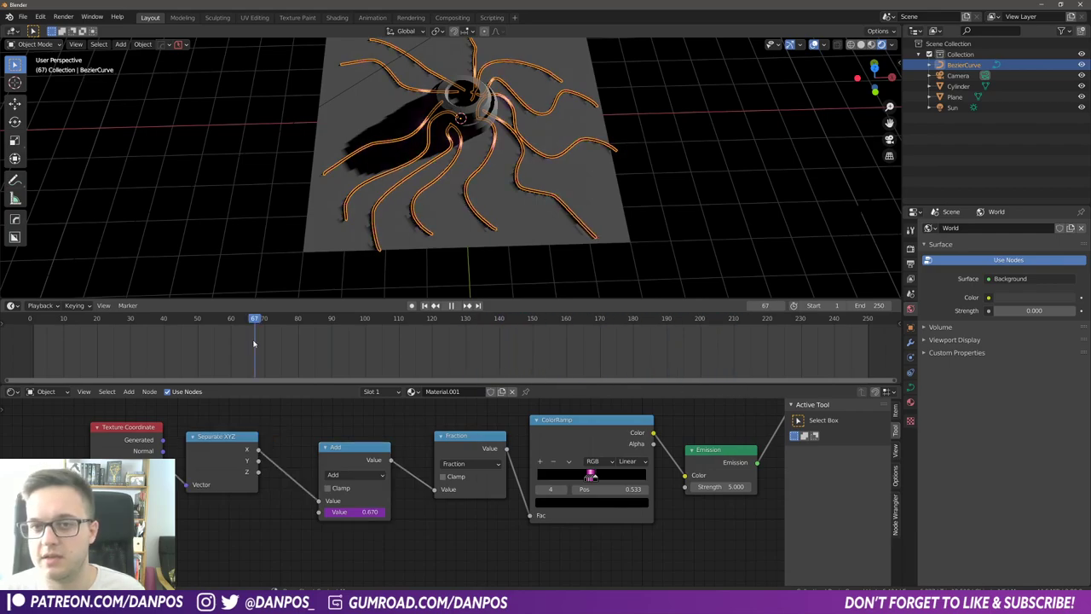
{"action": "left_click_drag", "start_coordinate": [256, 366], "coordinate": [377, 332]}
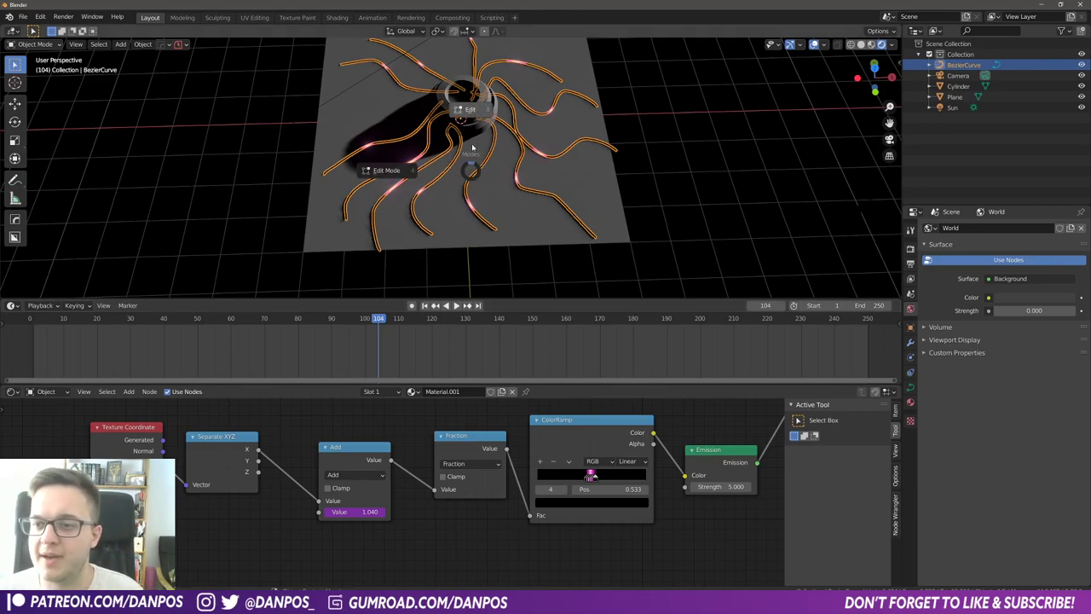
{"action": "key", "text": "Tab"}
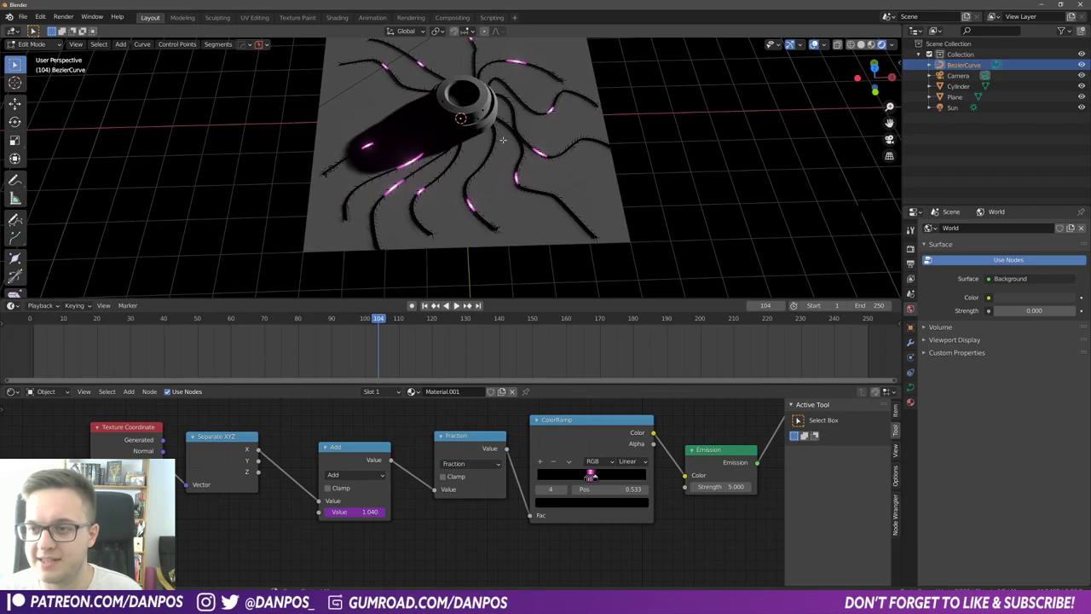
{"action": "key", "text": "Tab"}
{"action": "key", "text": "space"}
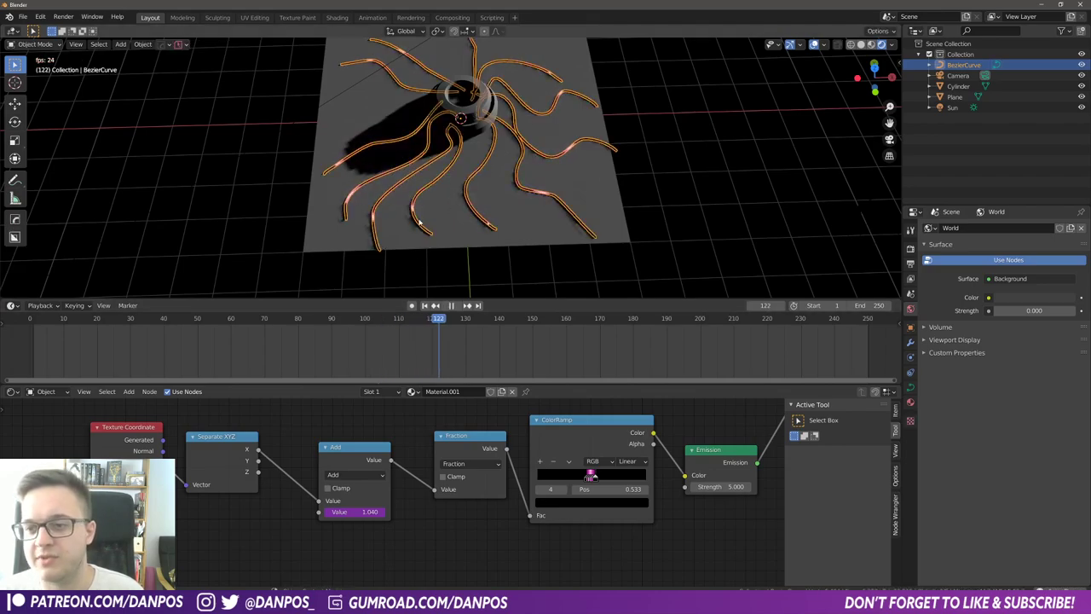
{"action": "key", "text": "space"}
{"action": "left_click_drag", "start_coordinate": [500, 320], "coordinate": [302, 330]}
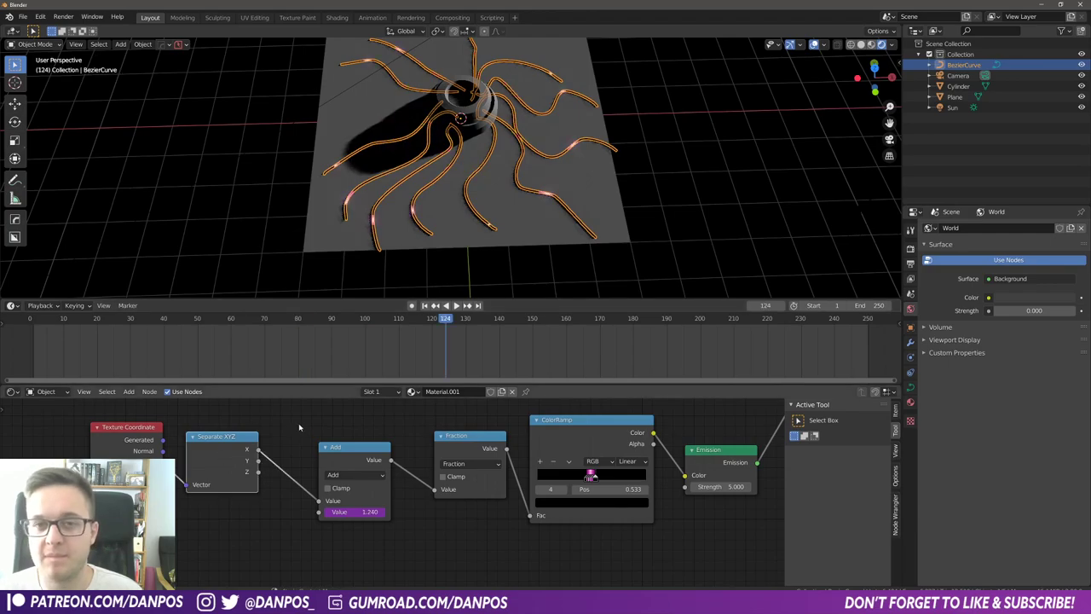
- Insert an Invert node between Separate XYZ and Add, and play the animation to check the pulse direction
{"action": "left_click", "coordinate": [298, 426]}
{"action": "key", "text": "shift+a"}
{"action": "left_click", "coordinate": [297, 424]}
{"action": "type", "text": "inv"}
{"action": "key", "text": "Return"}
{"action": "left_click", "coordinate": [284, 446]}
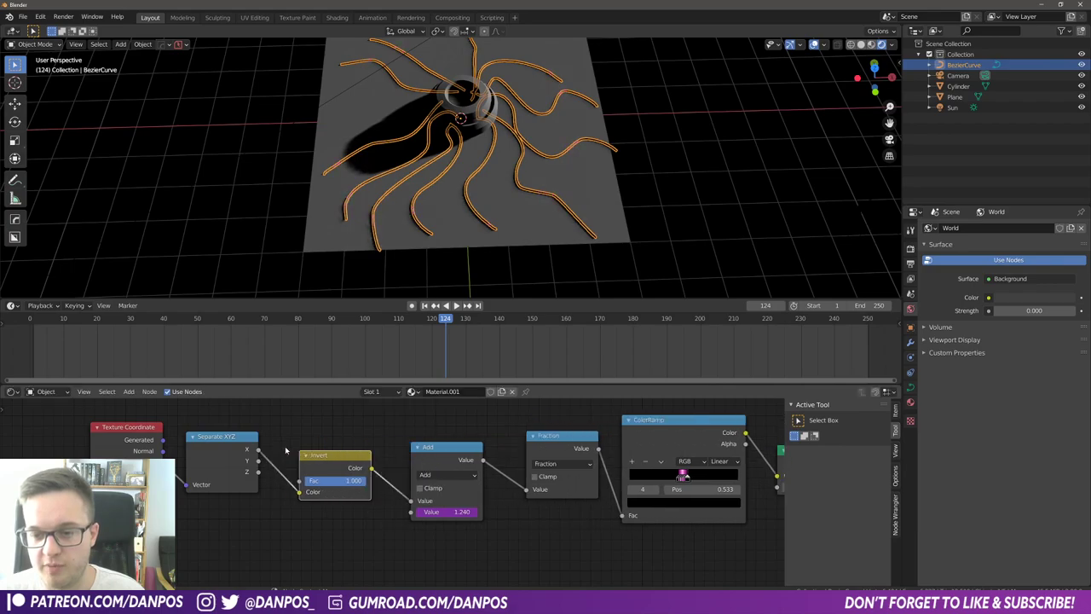
{"action": "key", "text": "space"}
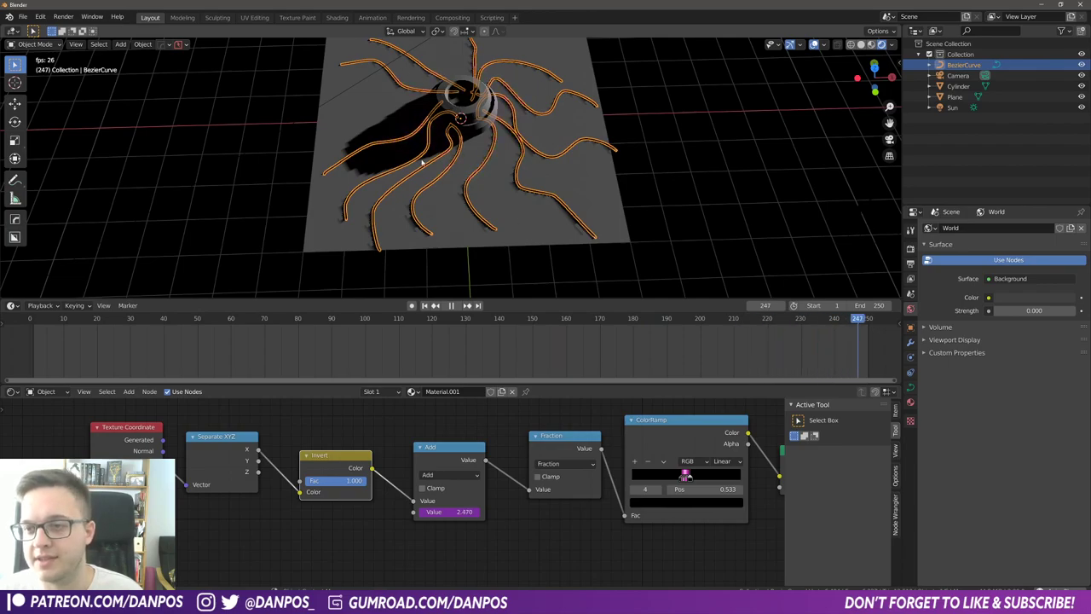
{"action": "key", "text": "Home"}
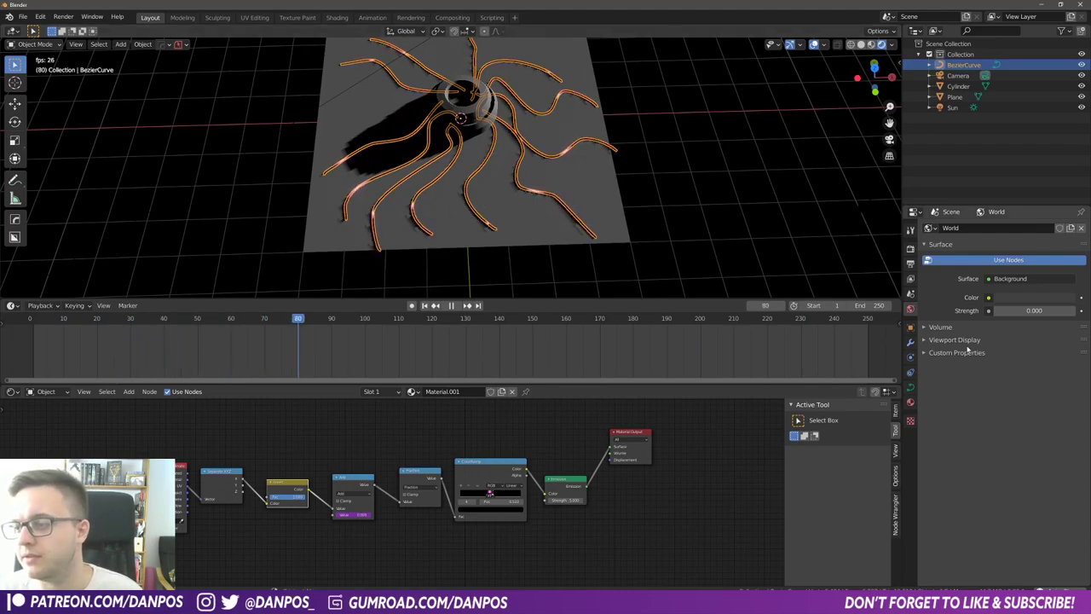
- Lower the Sun light's strength so the scene is darker and the pulses stand out
{"action": "scroll", "coordinate": [568, 137], "scroll_direction": "down", "scroll_amount": 4}
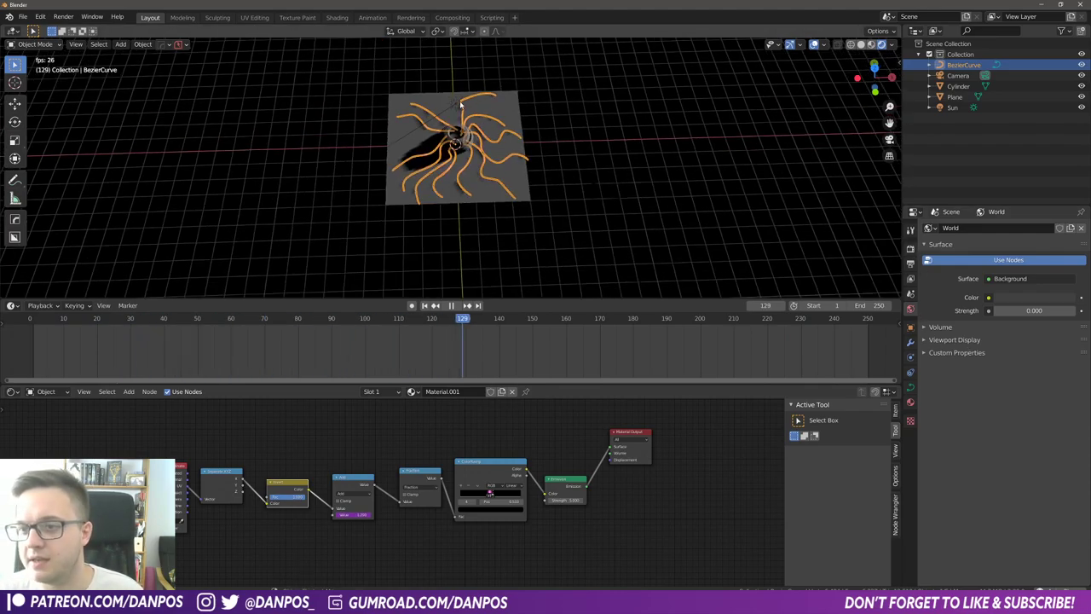
{"action": "left_click", "coordinate": [455, 103]}
{"action": "left_click", "coordinate": [910, 372]}
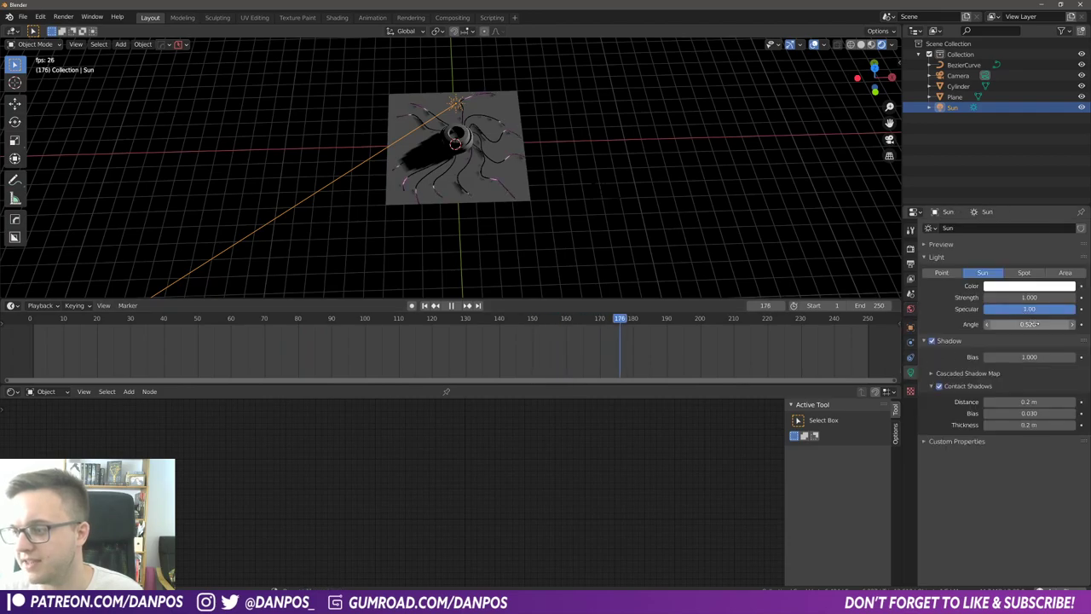
{"action": "left_click_drag", "start_coordinate": [1029, 298], "coordinate": [964, 297]}
{"action": "scroll", "coordinate": [569, 160], "scroll_direction": "up", "scroll_amount": 8}
{"action": "scroll", "coordinate": [521, 151], "scroll_direction": "down", "scroll_amount": 2}
- Show the render settings, stop playback after checking the glow from a lower angle, and select the ground plane
{"action": "left_click", "coordinate": [910, 263]}
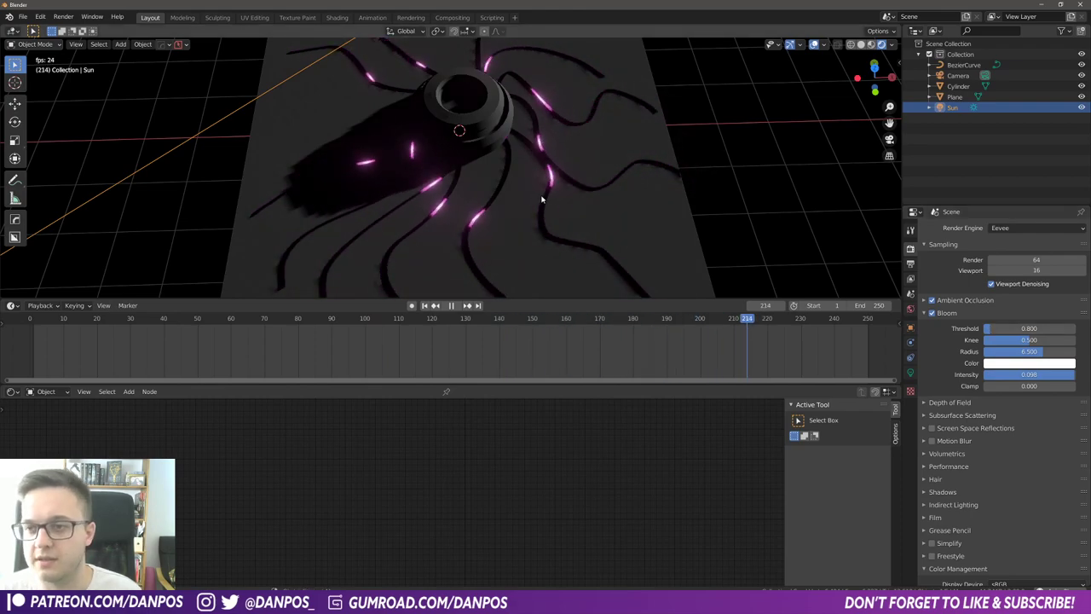
{"action": "scroll", "coordinate": [509, 188], "scroll_direction": "down", "scroll_amount": 4}
{"action": "scroll", "coordinate": [512, 196], "scroll_direction": "up", "scroll_amount": 4}
{"action": "middle_click_drag", "start_coordinate": [514, 214], "coordinate": [366, 241]}
{"action": "key", "text": "space"}
{"action": "left_click", "coordinate": [394, 178]}
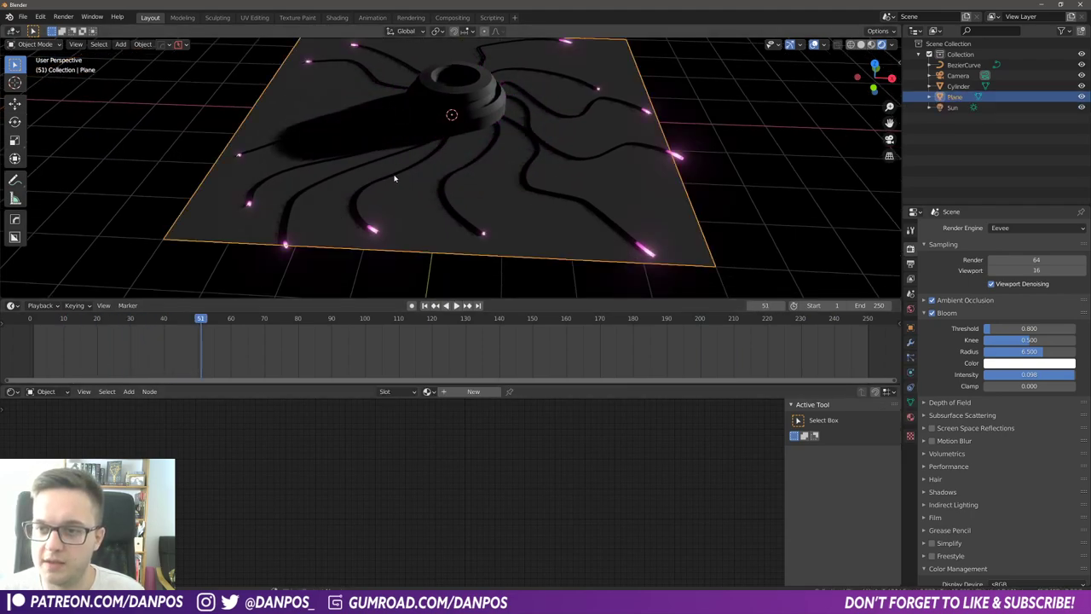
- Select the Sun light and raise its strength to 2.058 to brighten the scene
{"action": "left_click", "coordinate": [362, 226]}
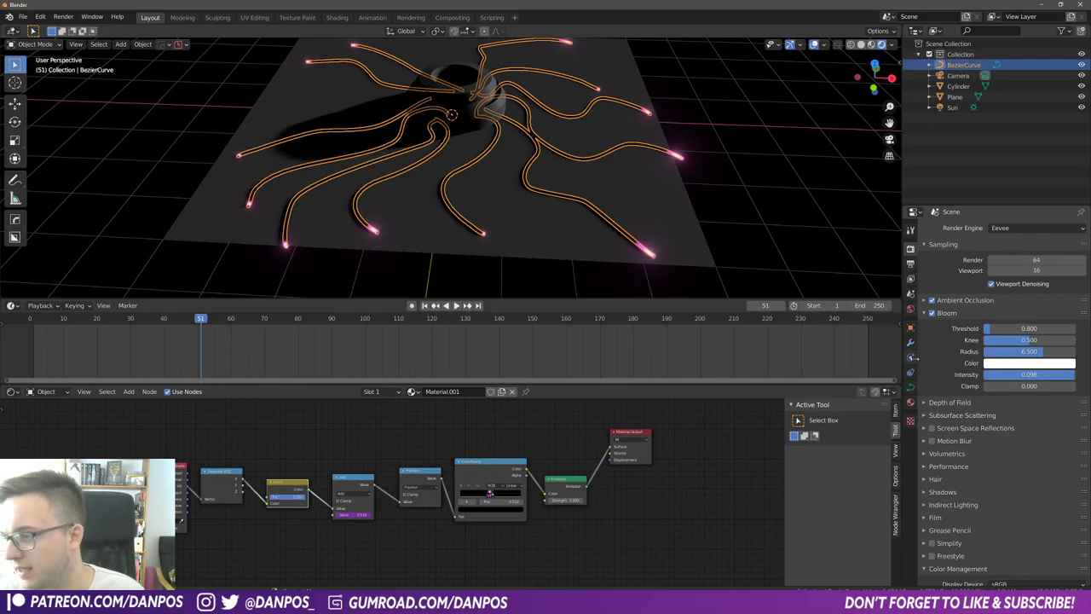
{"action": "scroll", "coordinate": [417, 82], "scroll_direction": "down", "scroll_amount": 4}
{"action": "middle_click_drag", "start_coordinate": [417, 83], "coordinate": [455, 93]}
{"action": "left_click", "coordinate": [455, 92]}
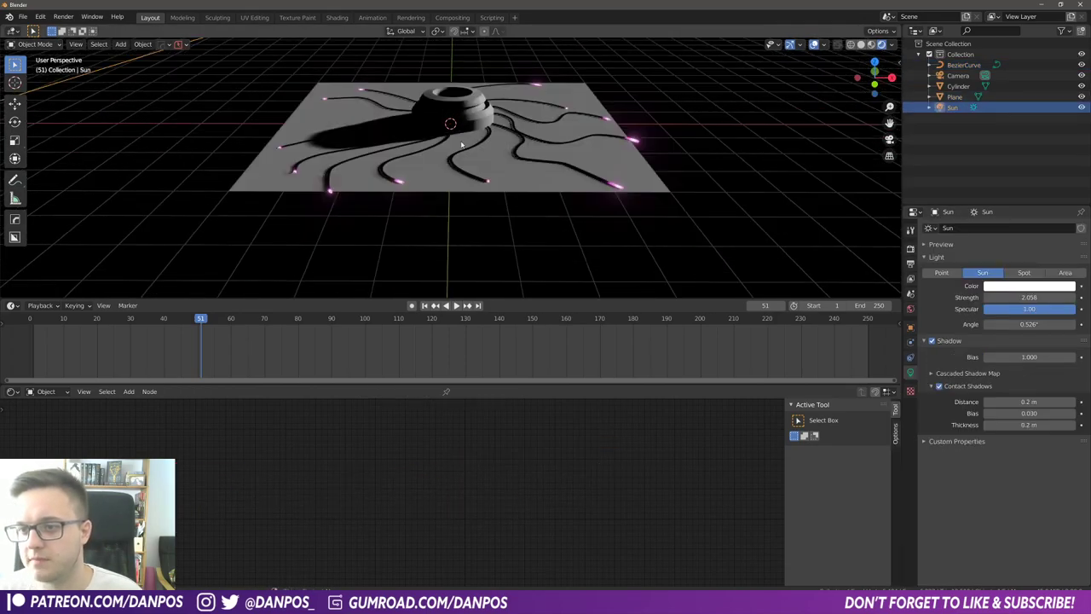
- Examine the unlit stretches of the cables up close and select the curve to show its material nodes
{"action": "scroll", "coordinate": [482, 148], "scroll_direction": "up", "scroll_amount": 7}
{"action": "middle_click_drag", "start_coordinate": [512, 119], "coordinate": [537, 180]}
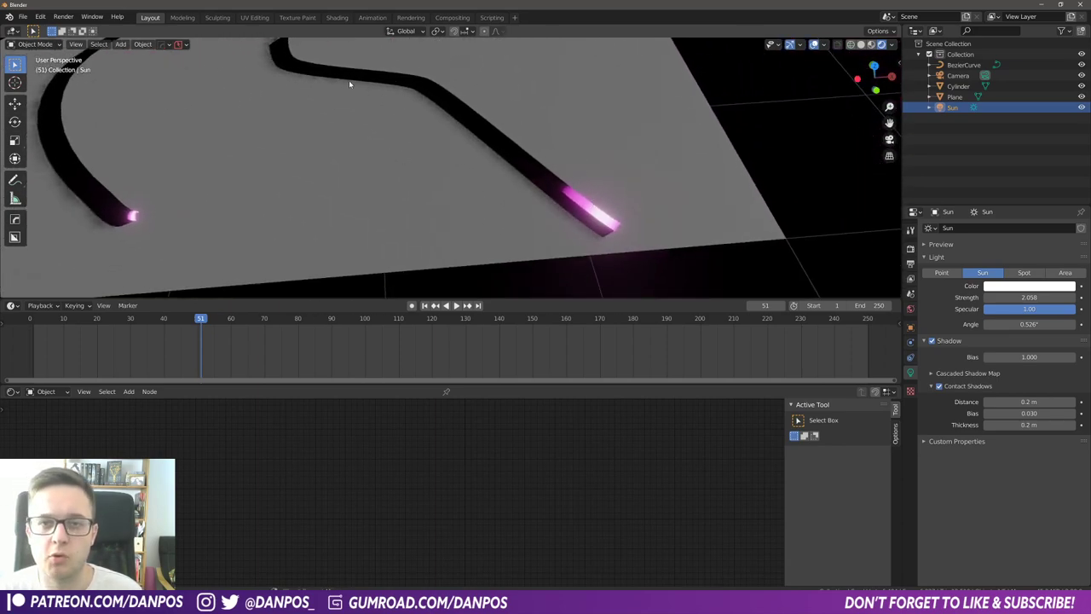
{"action": "middle_click_drag", "start_coordinate": [349, 83], "coordinate": [401, 177]}
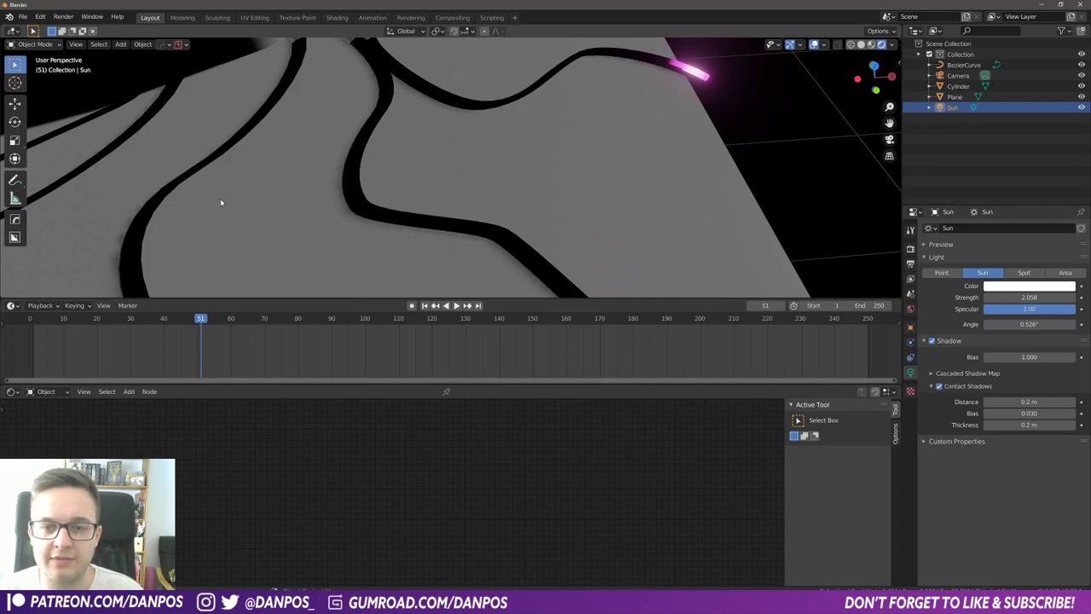
{"action": "left_click", "coordinate": [383, 224]}
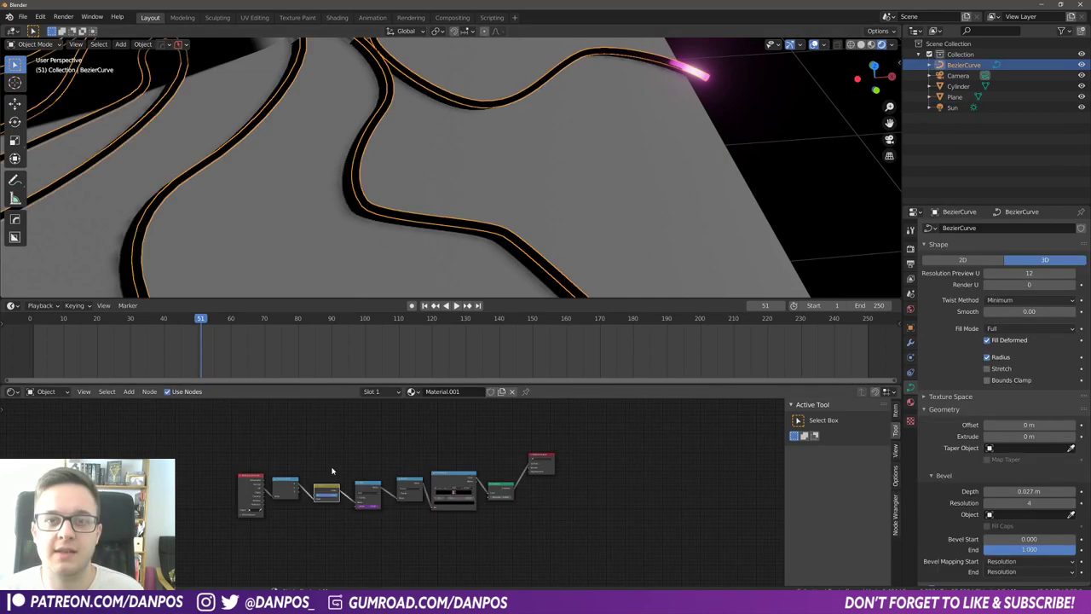
{"action": "left_click", "coordinate": [377, 449]}
{"action": "middle_click_drag", "start_coordinate": [420, 450], "coordinate": [414, 457]}
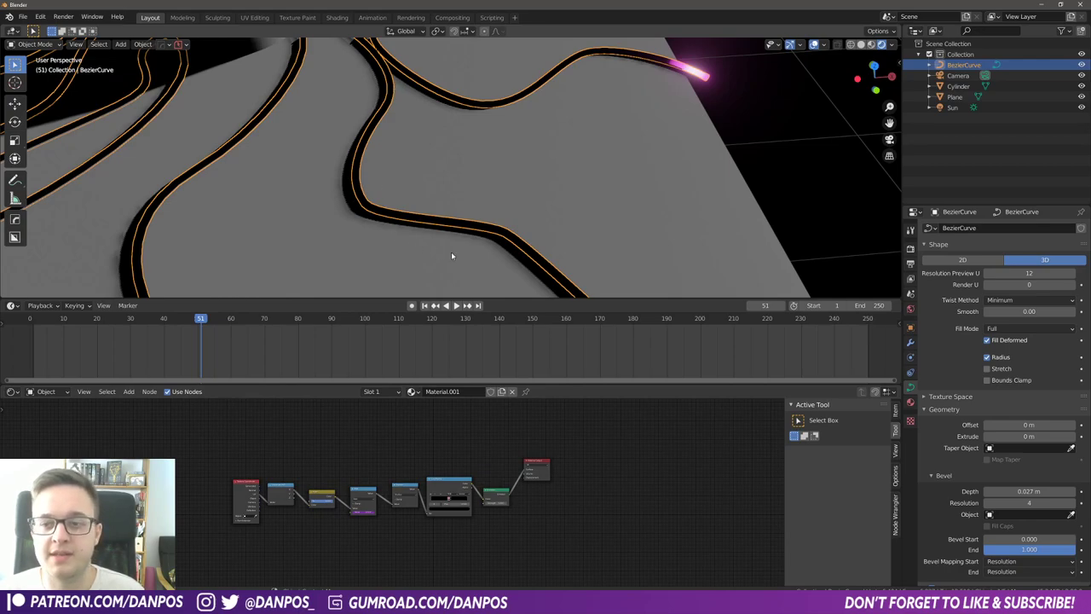
{"action": "middle_click_drag", "start_coordinate": [371, 447], "coordinate": [343, 485]}
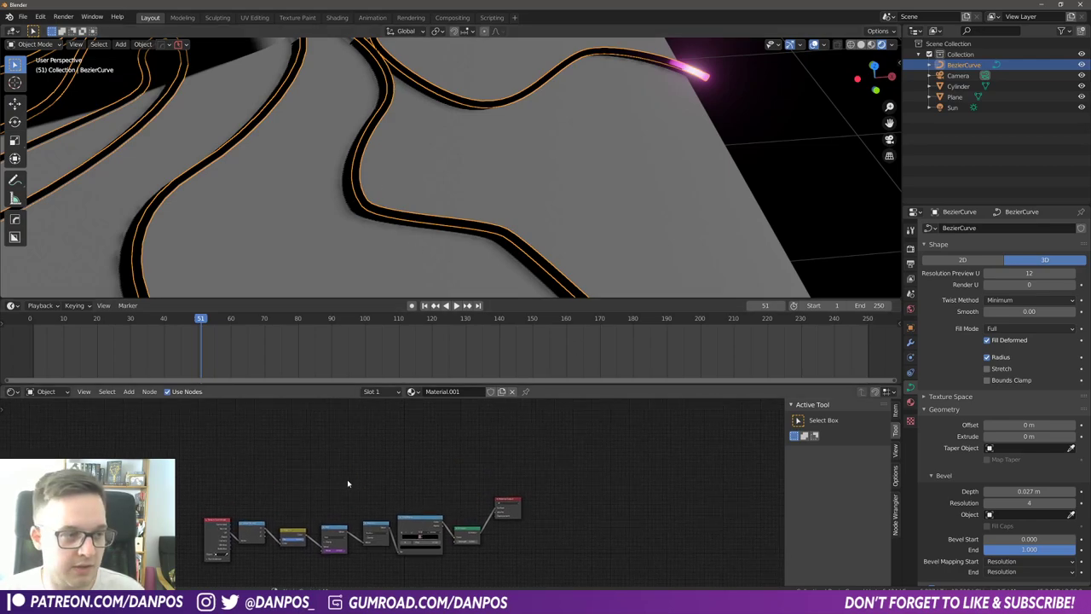
{"action": "middle_click_drag", "start_coordinate": [347, 480], "coordinate": [374, 472]}
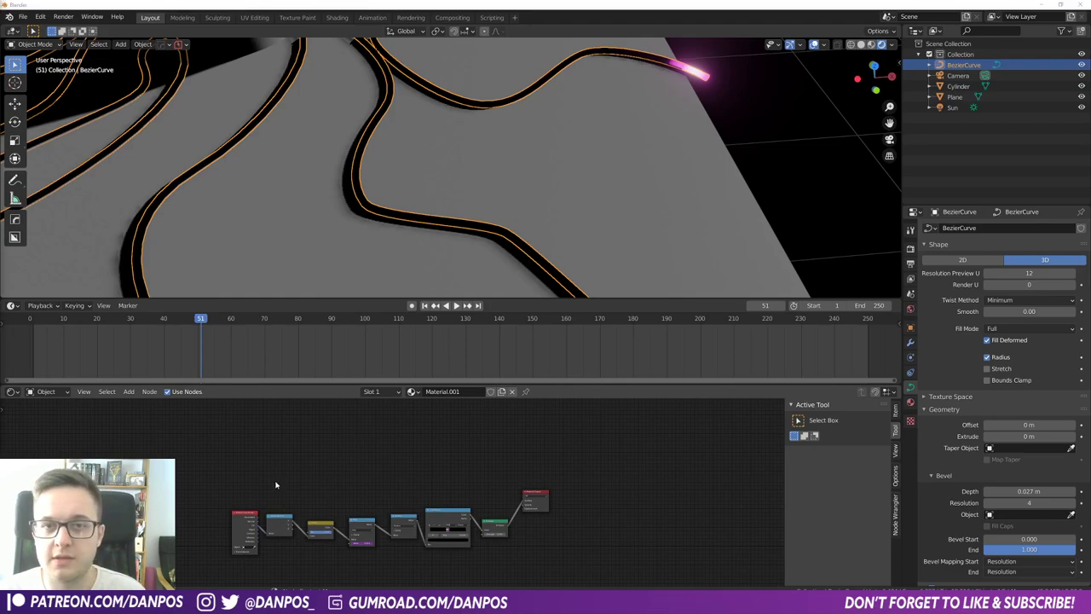
- Duplicate the Texture Coordinate node above the existing chain and enlarge the node editor area
{"action": "left_click", "coordinate": [243, 516]}
{"action": "key", "text": "shift+d"}
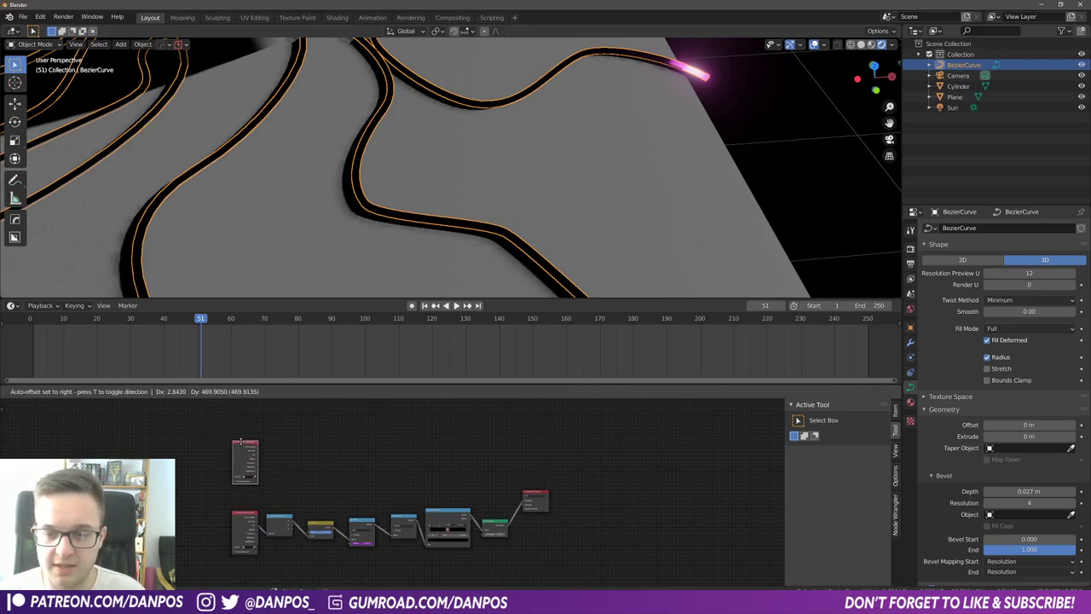
{"action": "left_click", "coordinate": [240, 445]}
{"action": "left_click_drag", "start_coordinate": [290, 383], "coordinate": [290, 328]}
{"action": "scroll", "coordinate": [289, 438], "scroll_direction": "up", "scroll_amount": 4}
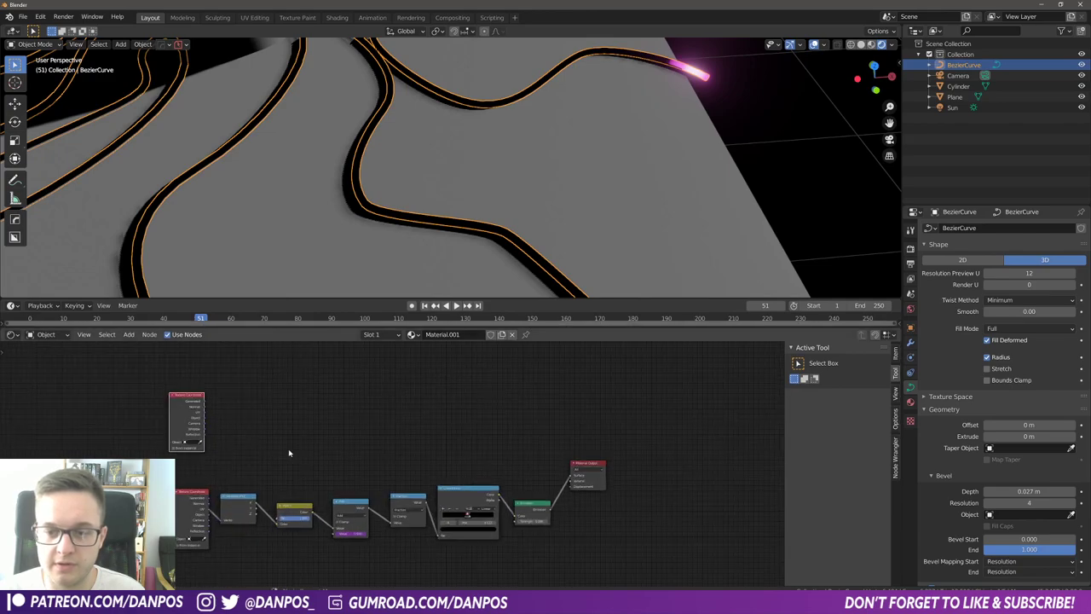
- Add a Mapping node beside the duplicated Texture Coordinate and connect the Object output to its Vector input
{"action": "key", "text": "shift+a"}
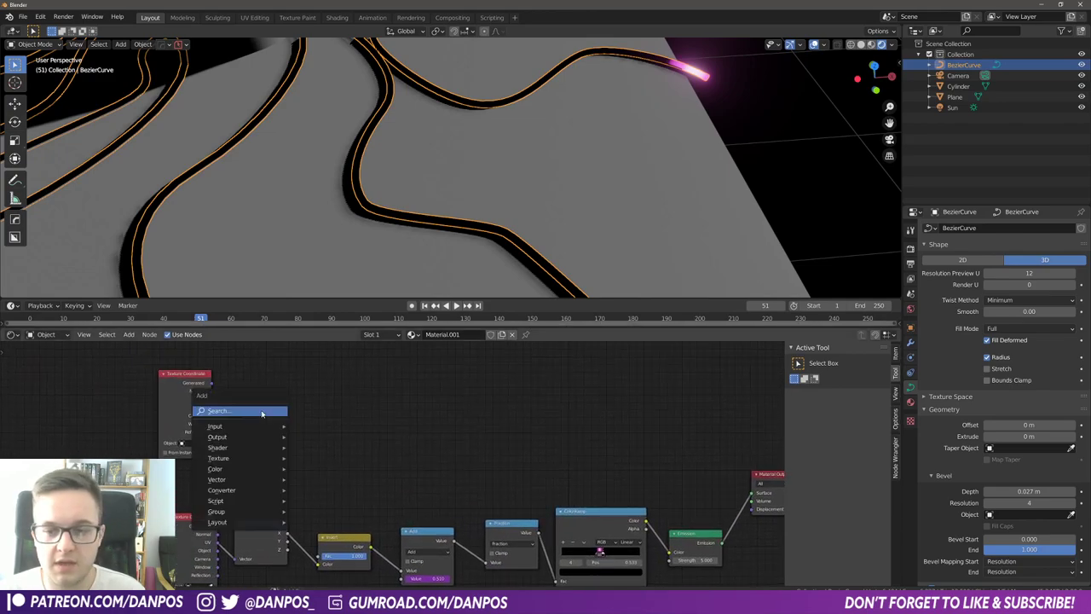
{"action": "left_click", "coordinate": [261, 413]}
{"action": "type", "text": "mapping"}
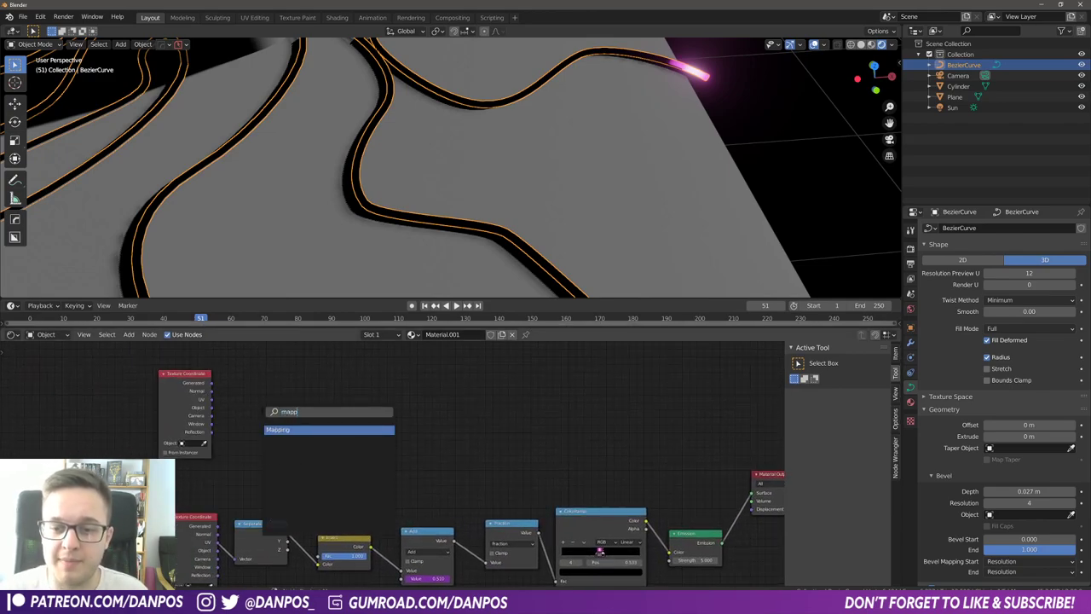
{"action": "key", "text": "Return"}
{"action": "left_click", "coordinate": [237, 359]}
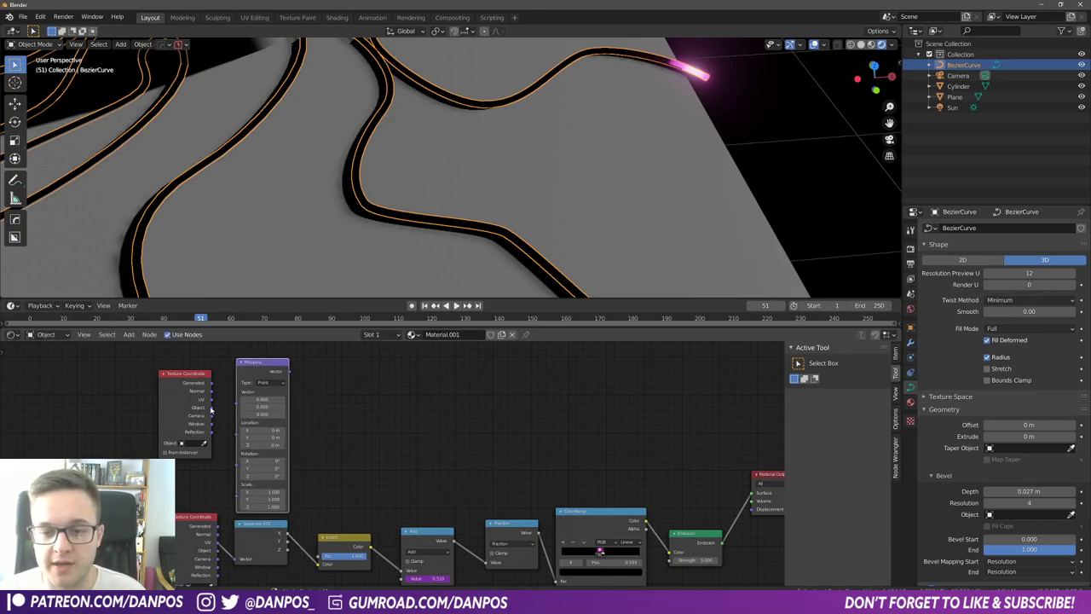
{"action": "left_click_drag", "start_coordinate": [211, 410], "coordinate": [238, 395]}
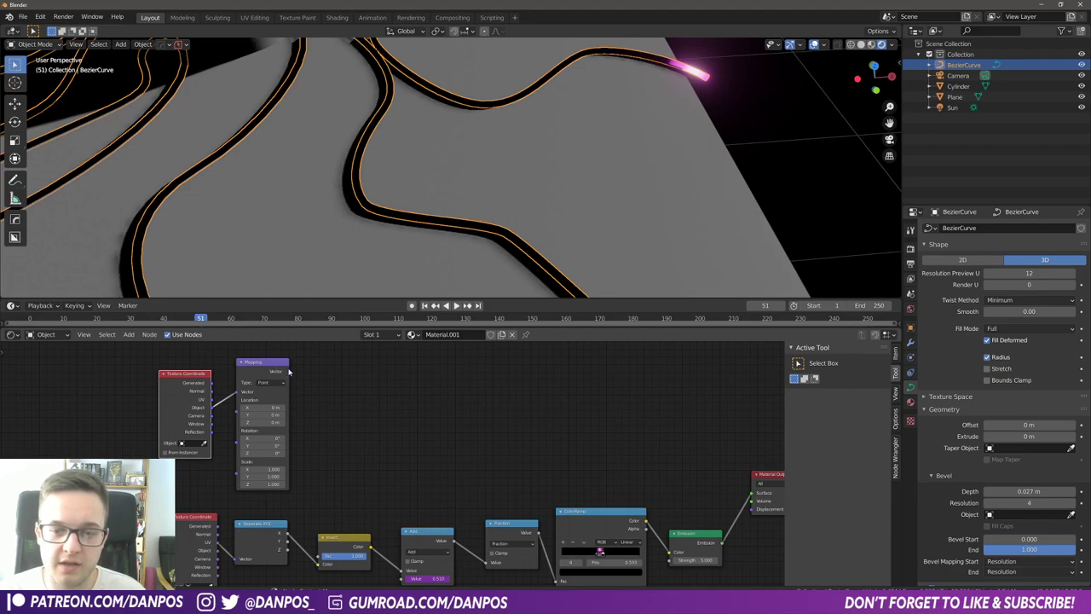
- Add a Musgrave Texture node and connect the Mapping node's Vector output to its Vector input
{"action": "key", "text": "shift+a"}
{"action": "type", "text": "mus"}
{"action": "key", "text": "Return"}
{"action": "left_click", "coordinate": [334, 376]}
{"action": "left_click_drag", "start_coordinate": [288, 372], "coordinate": [333, 416]}
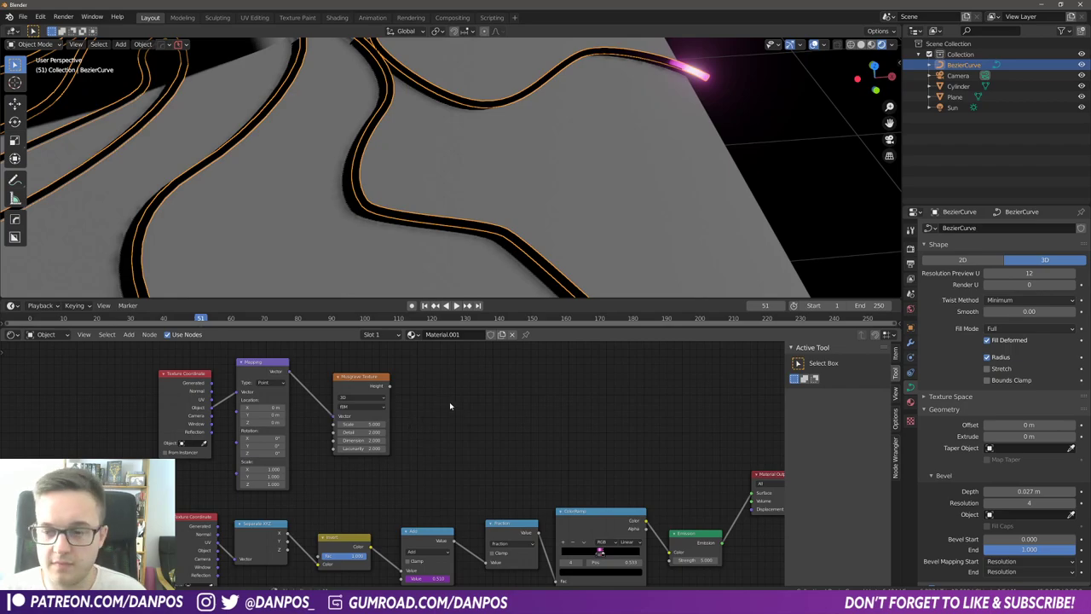
- Add a ColorRamp after the Musgrave Texture and connect the texture's Height output to its Fac input
{"action": "key", "text": "shift+a"}
{"action": "type", "text": "color"}
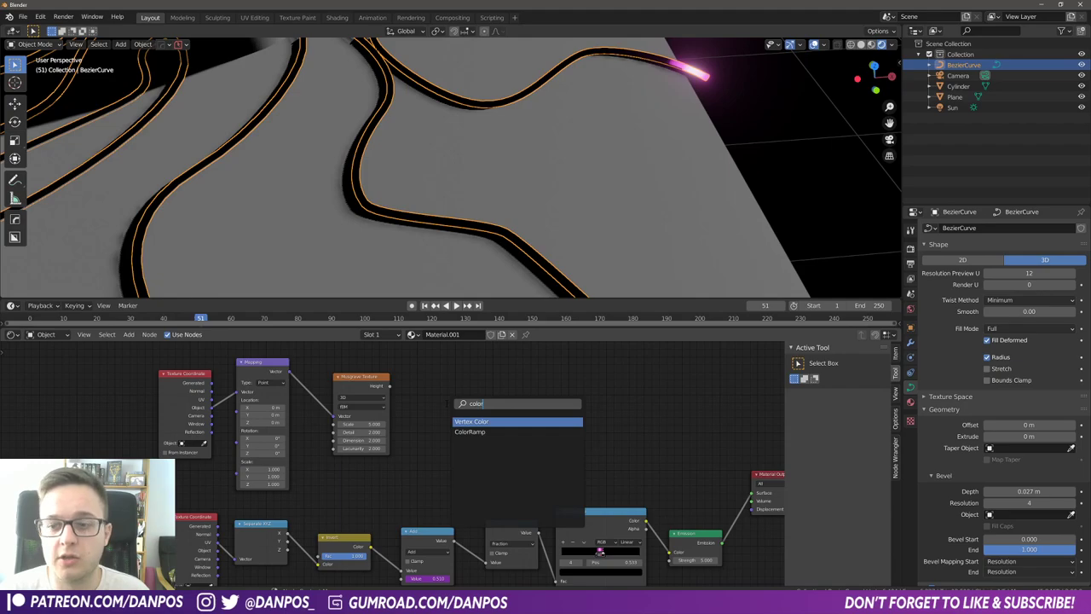
{"action": "left_click", "coordinate": [469, 431]}
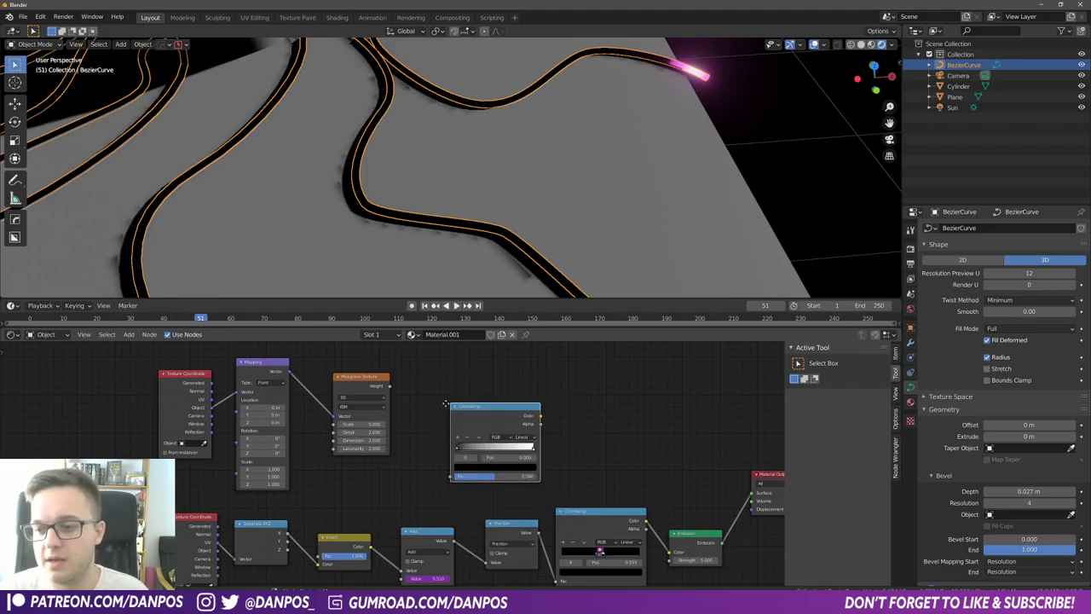
{"action": "left_click", "coordinate": [411, 369]}
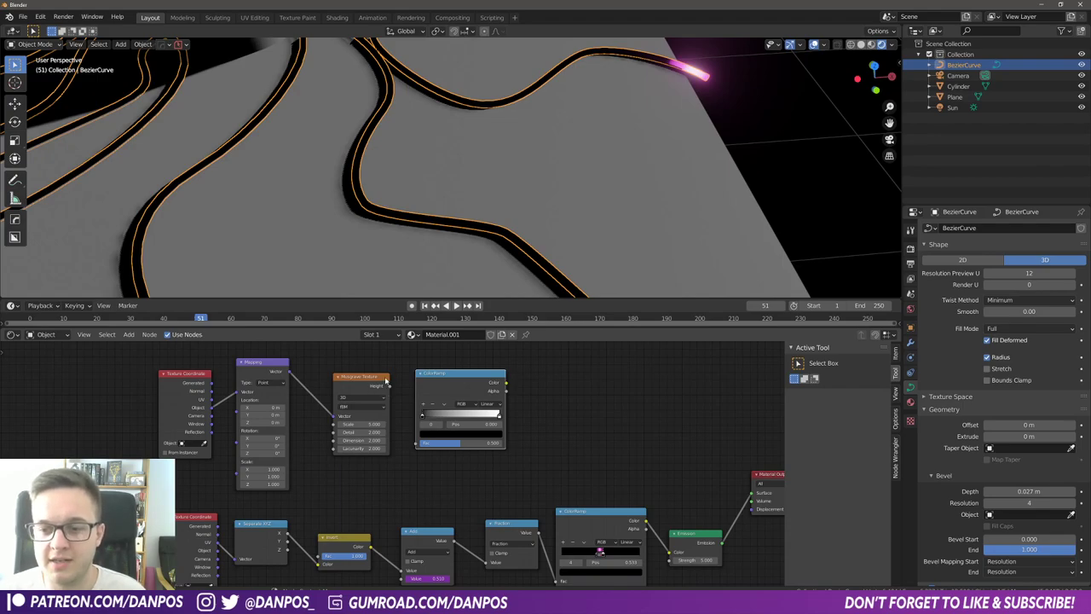
{"action": "left_click_drag", "start_coordinate": [385, 381], "coordinate": [371, 389]}
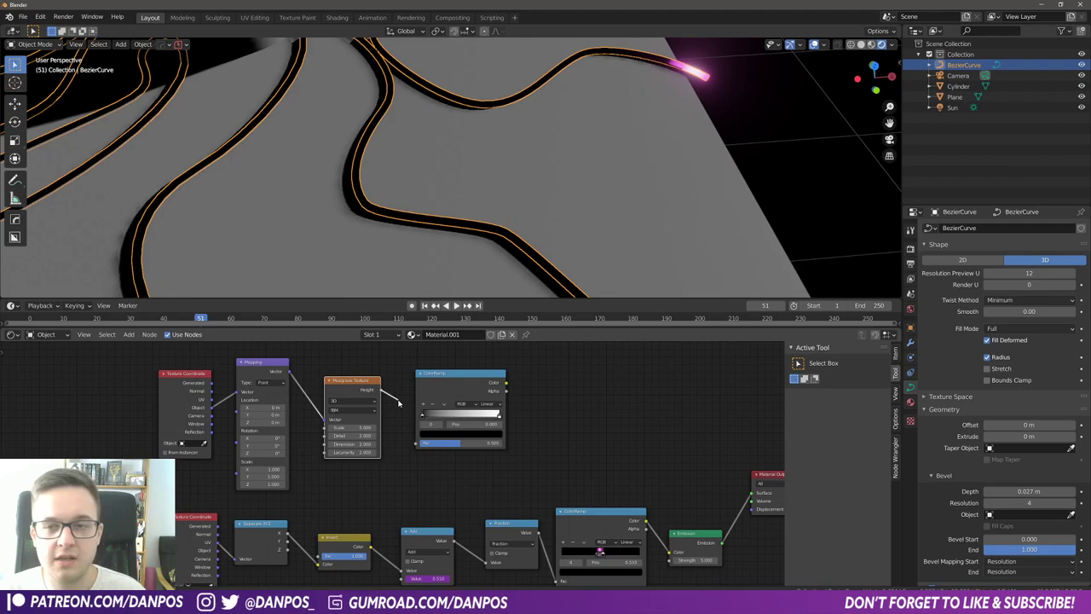
{"action": "left_click_drag", "start_coordinate": [398, 403], "coordinate": [418, 444]}
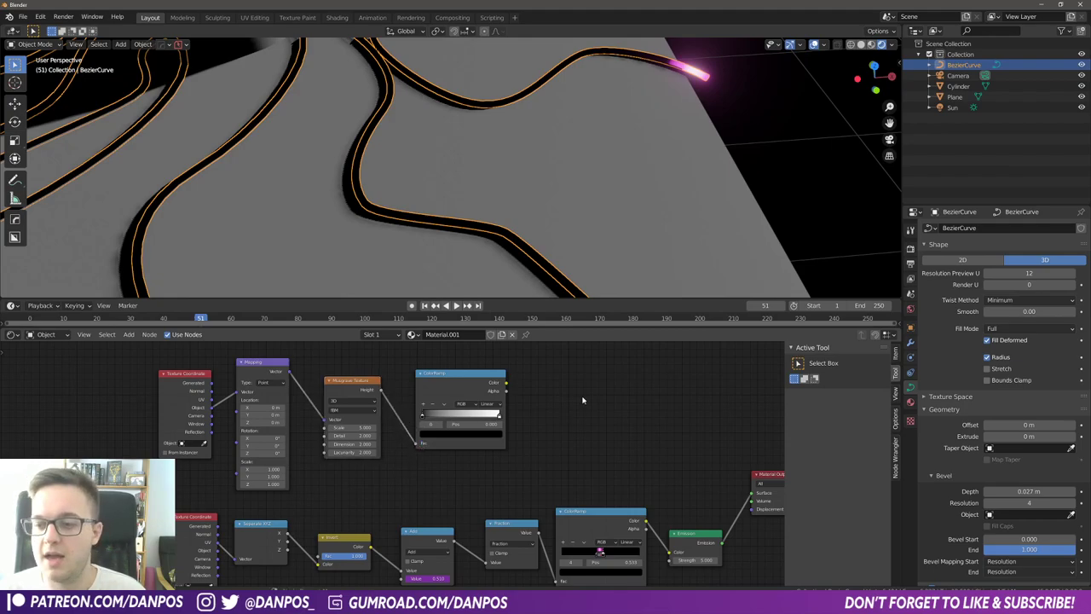
- Add a Principled BSDF node and connect the new ColorRamp's Color output to its Roughness input
{"action": "key", "text": "shift+a"}
{"action": "type", "text": "prin"}
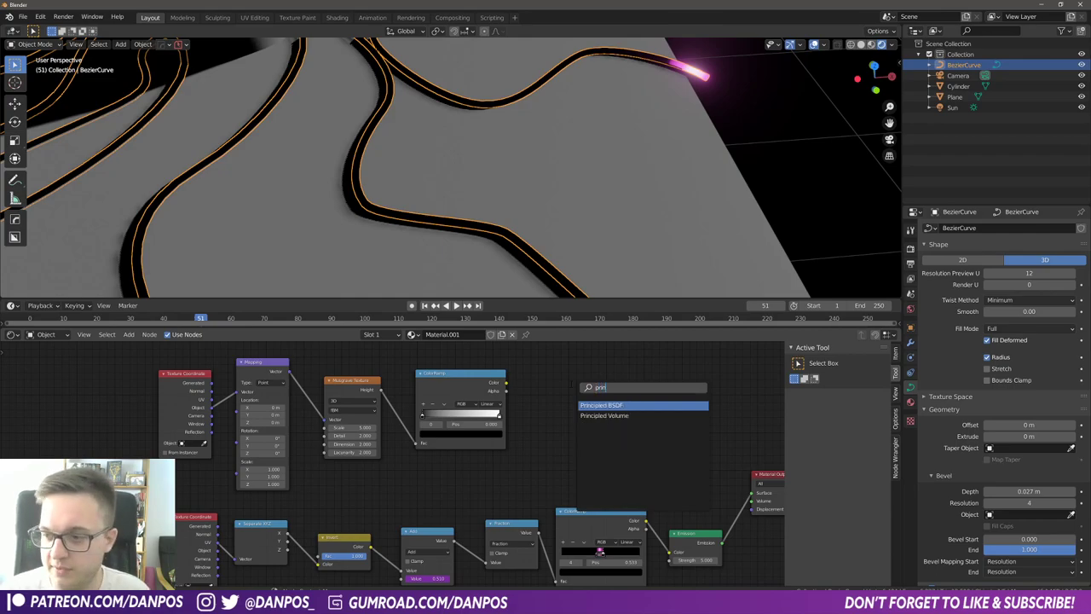
{"action": "key", "text": "Return"}
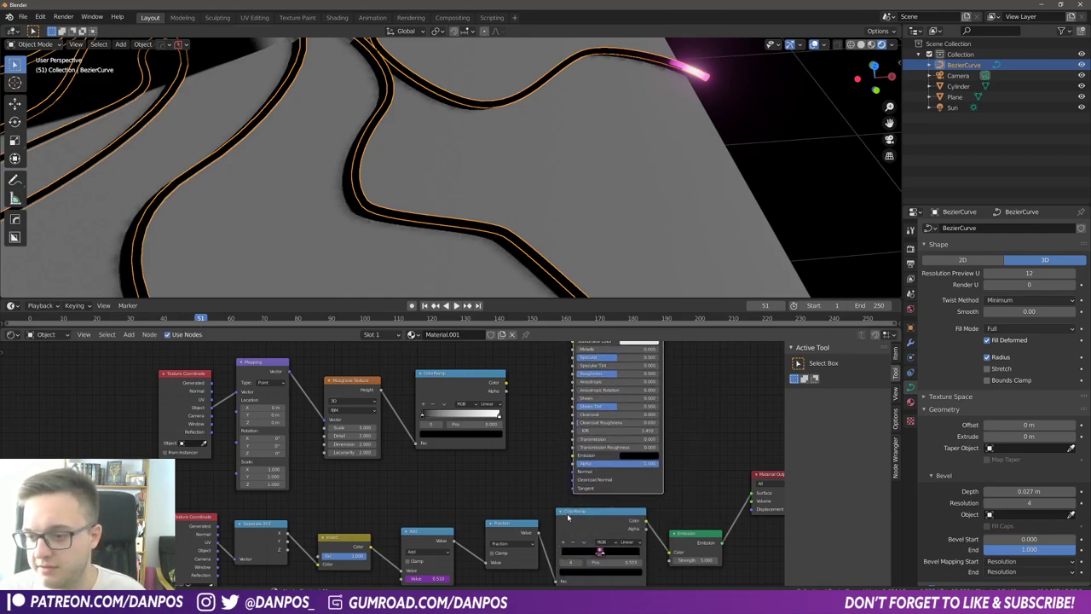
{"action": "scroll", "coordinate": [567, 518], "scroll_direction": "down", "scroll_amount": 4}
{"action": "middle_click_drag", "start_coordinate": [557, 437], "coordinate": [509, 482]}
{"action": "scroll", "coordinate": [464, 459], "scroll_direction": "up", "scroll_amount": 4}
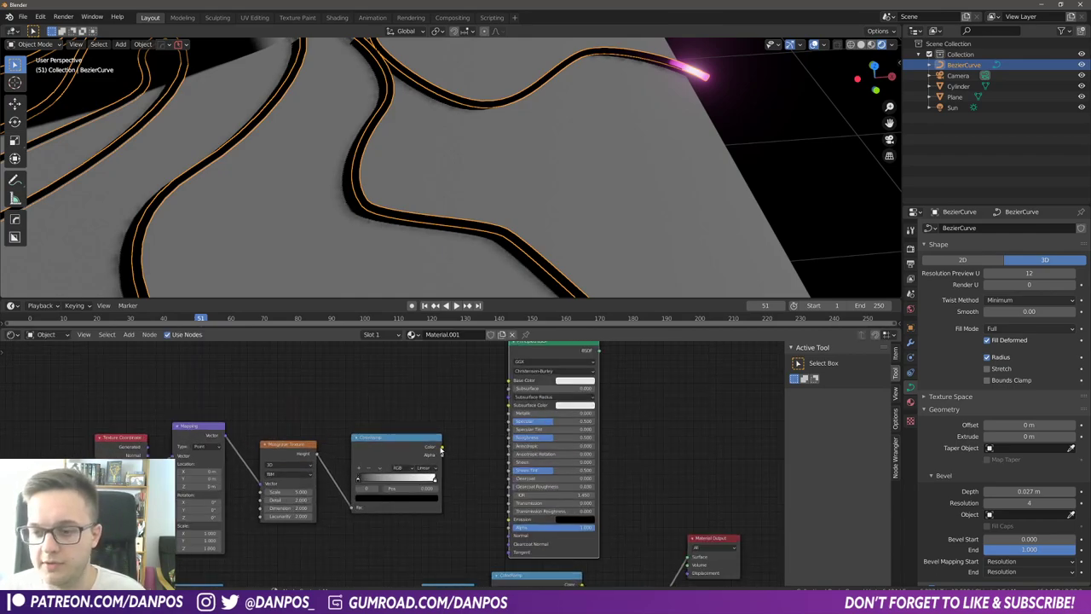
{"action": "left_click", "coordinate": [441, 450]}
{"action": "left_click_drag", "start_coordinate": [462, 475], "coordinate": [510, 438]}
- Darken the Principled BSDF's base color to a dark grey and connect the shader to the Material Output's surface
{"action": "left_click", "coordinate": [575, 381]}
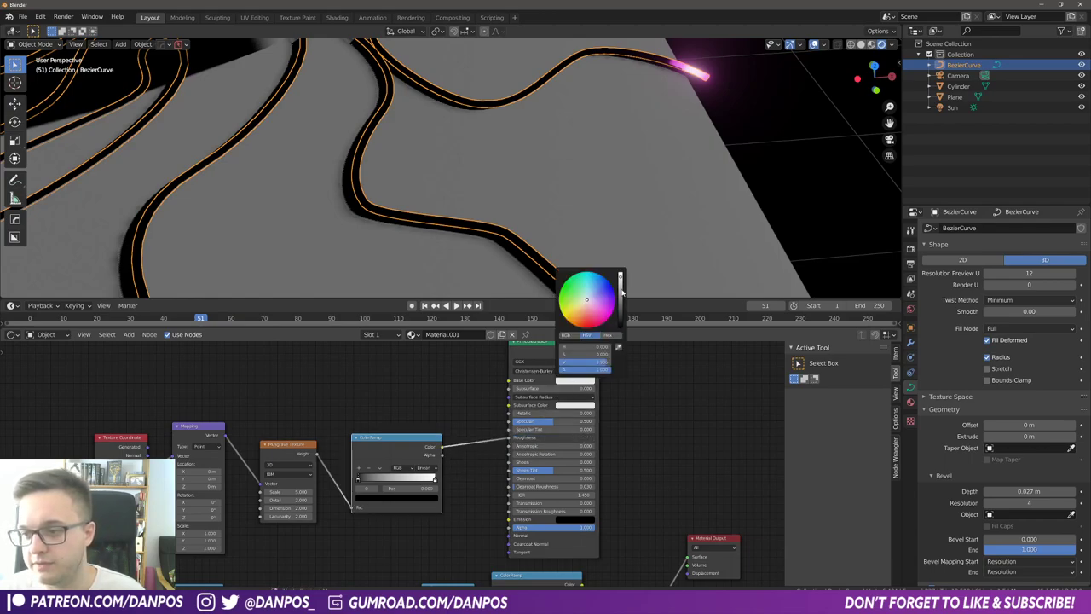
{"action": "left_click_drag", "start_coordinate": [621, 292], "coordinate": [619, 312]}
{"action": "scroll", "coordinate": [507, 378], "scroll_direction": "down", "scroll_amount": 1}
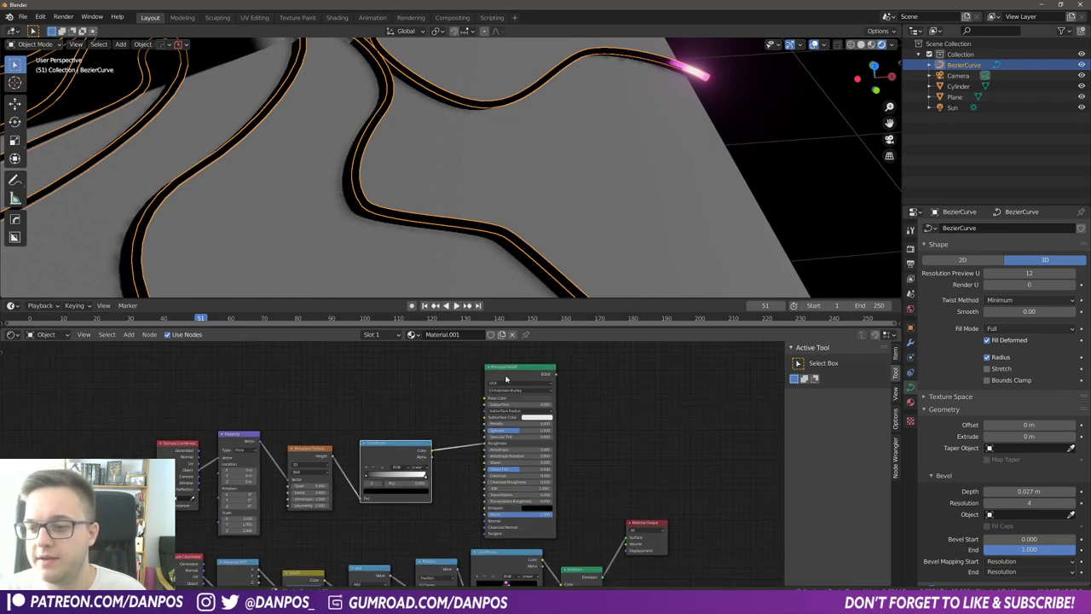
{"action": "left_click", "coordinate": [511, 373], "text": "ctrl+shift"}
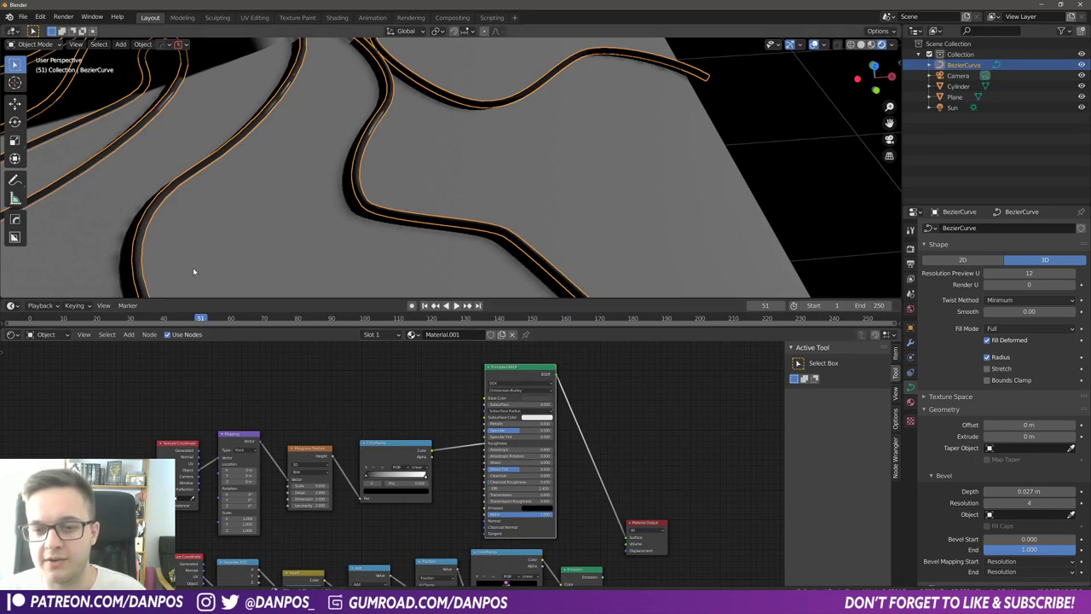
- Search the add-on preferences for "node" to check that Node Wrangler is enabled, and close the preferences
{"action": "left_click", "coordinate": [40, 16]}
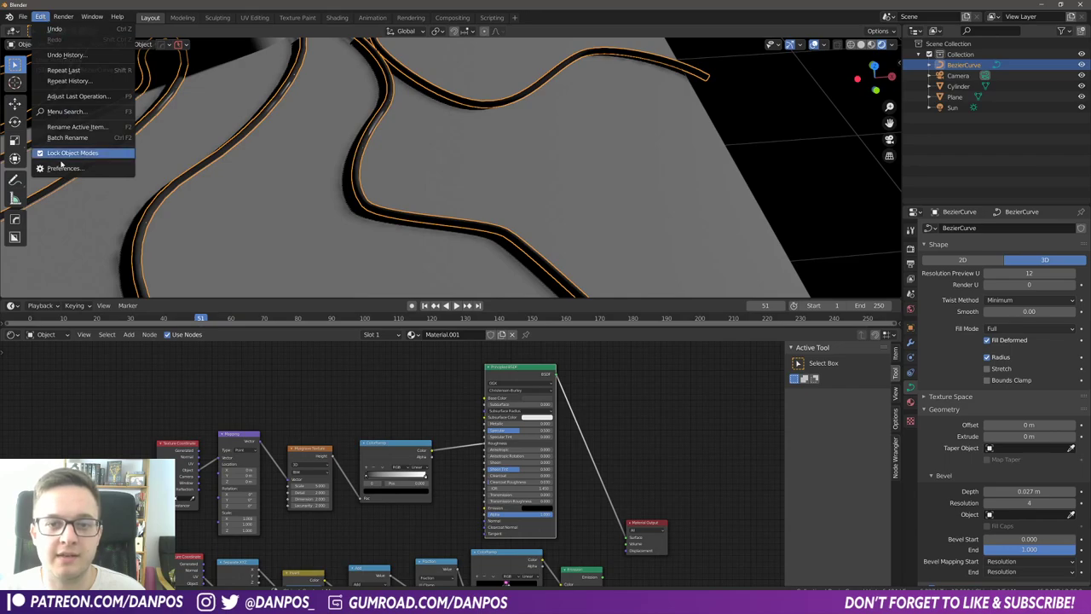
{"action": "left_click", "coordinate": [59, 172]}
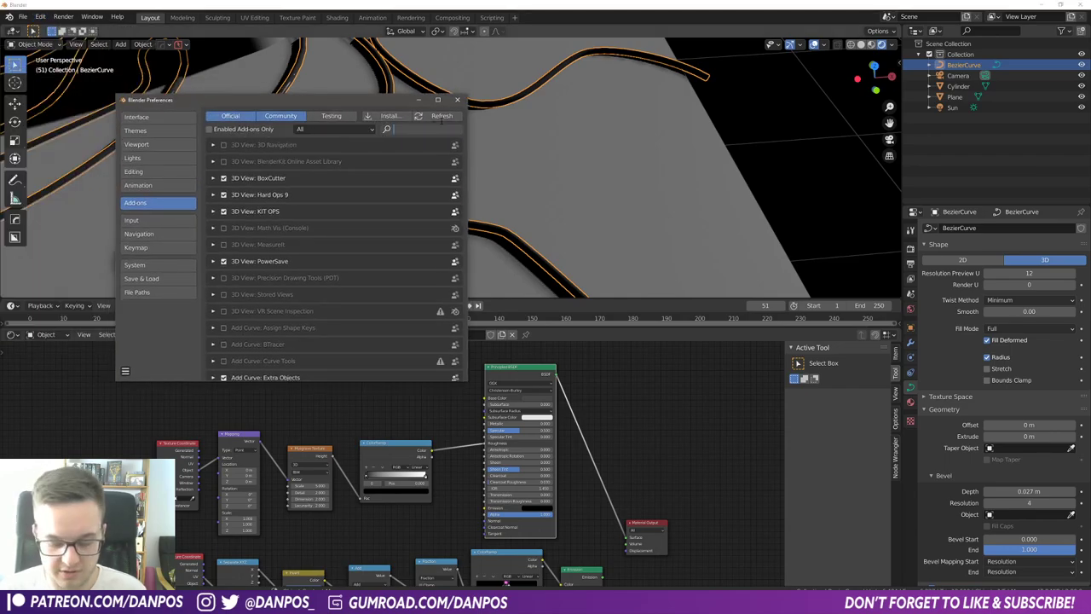
{"action": "type", "text": "node"}
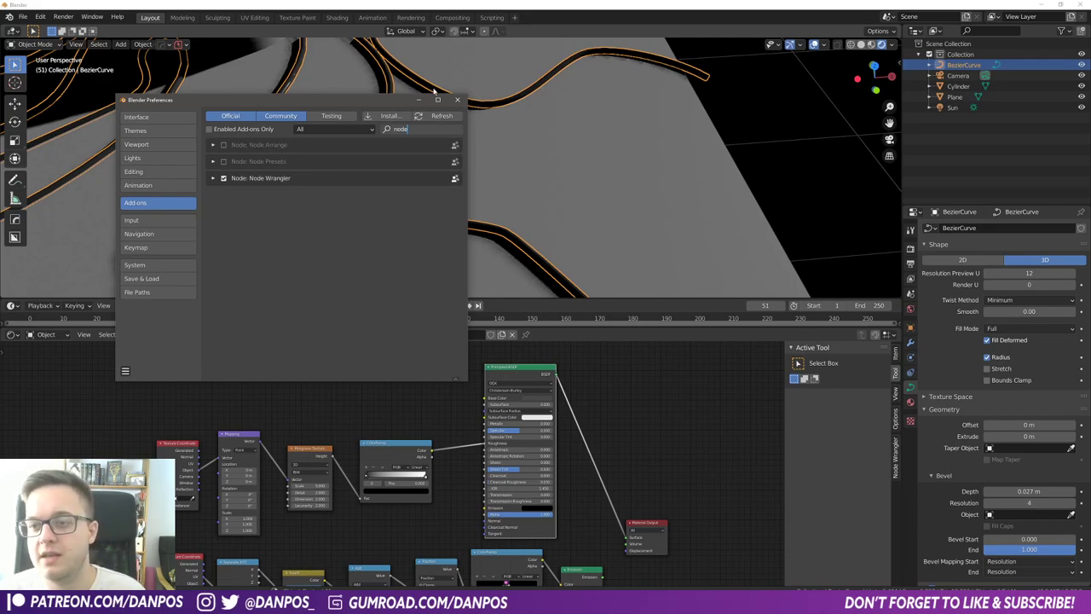
{"action": "left_click", "coordinate": [457, 99]}
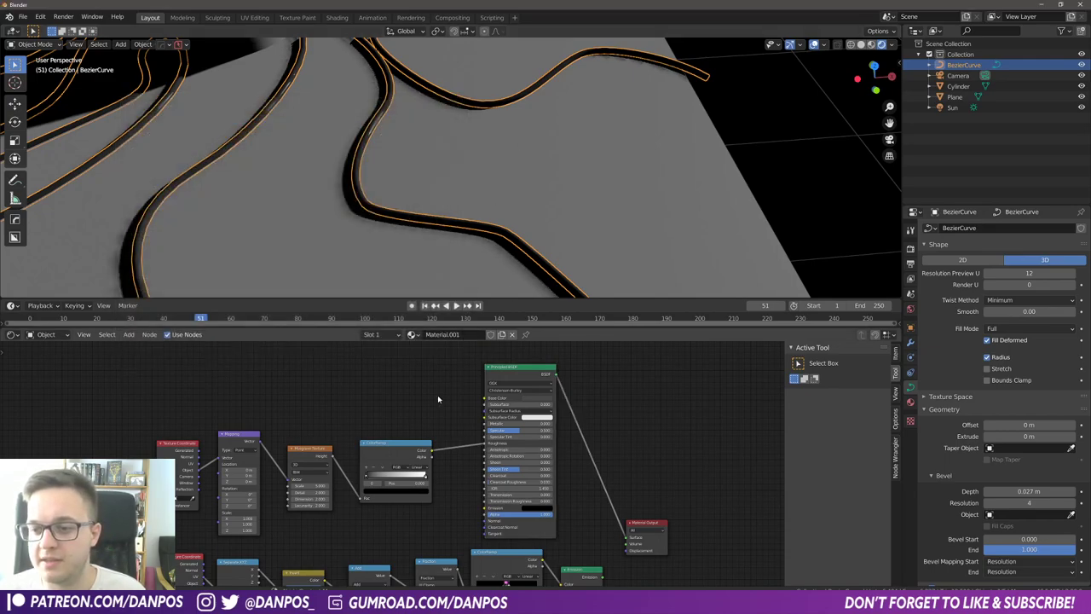
- Preview the Musgrave Texture and the ColorRamp output on the cables through a Viewer node
{"action": "left_click", "coordinate": [398, 452], "text": "ctrl+shift"}
{"action": "left_click", "coordinate": [306, 452], "text": "ctrl+shift"}
{"action": "left_click", "coordinate": [422, 448]}
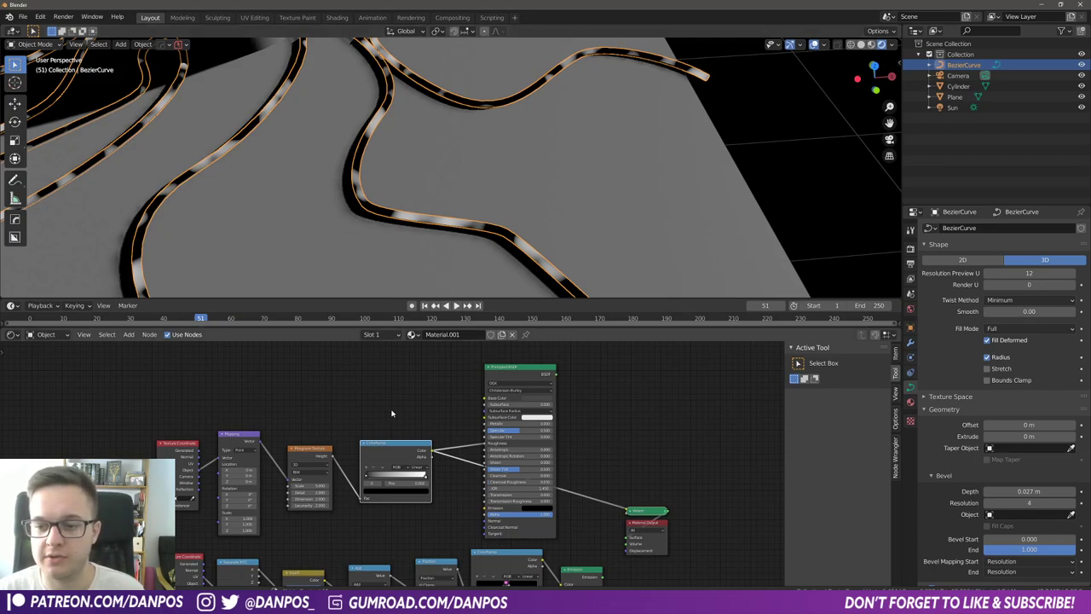
- Move the roughness ColorRamp's black stop to position 0.134 and its white stop to position 0.873
{"action": "scroll", "coordinate": [392, 412], "scroll_direction": "up", "scroll_amount": 6}
{"action": "middle_click_drag", "start_coordinate": [406, 245], "coordinate": [402, 164], "text": "shift"}
{"action": "scroll", "coordinate": [401, 164], "scroll_direction": "up", "scroll_amount": 6}
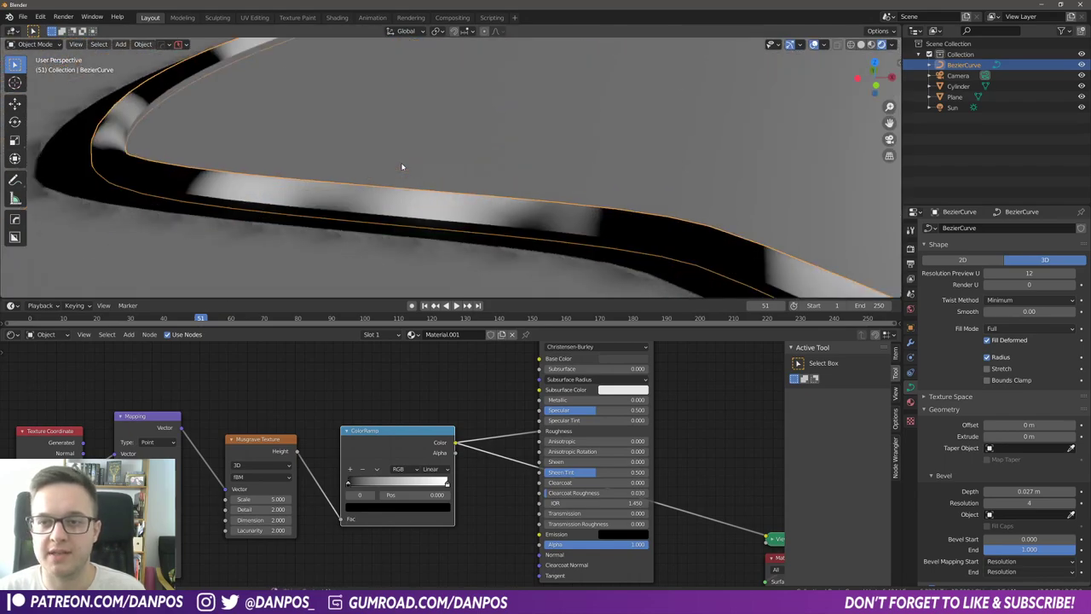
{"action": "middle_click_drag", "start_coordinate": [271, 170], "coordinate": [337, 193]}
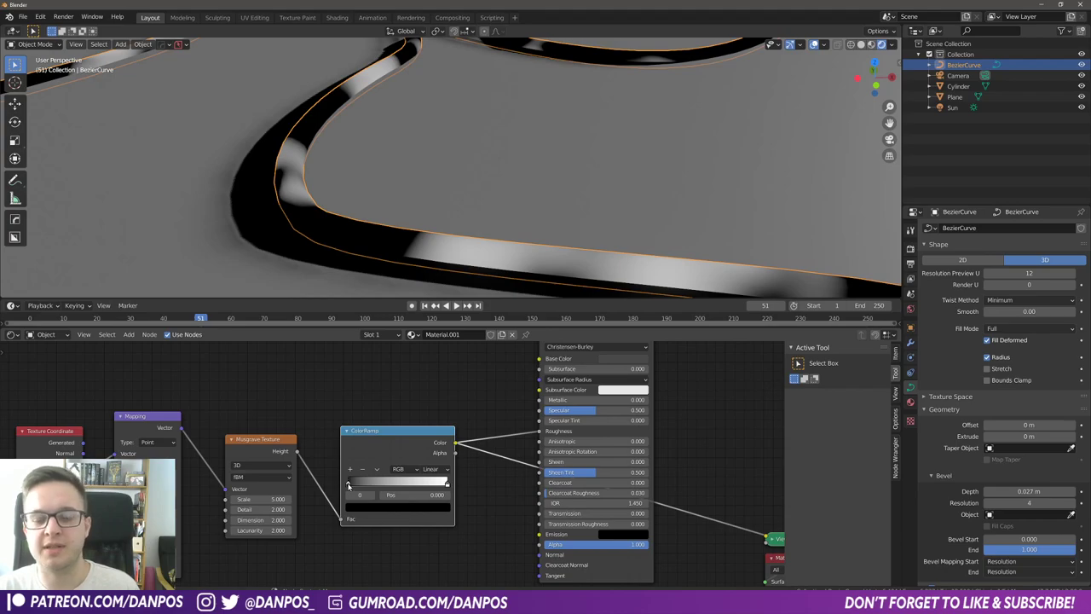
{"action": "left_click_drag", "start_coordinate": [349, 485], "coordinate": [361, 483]}
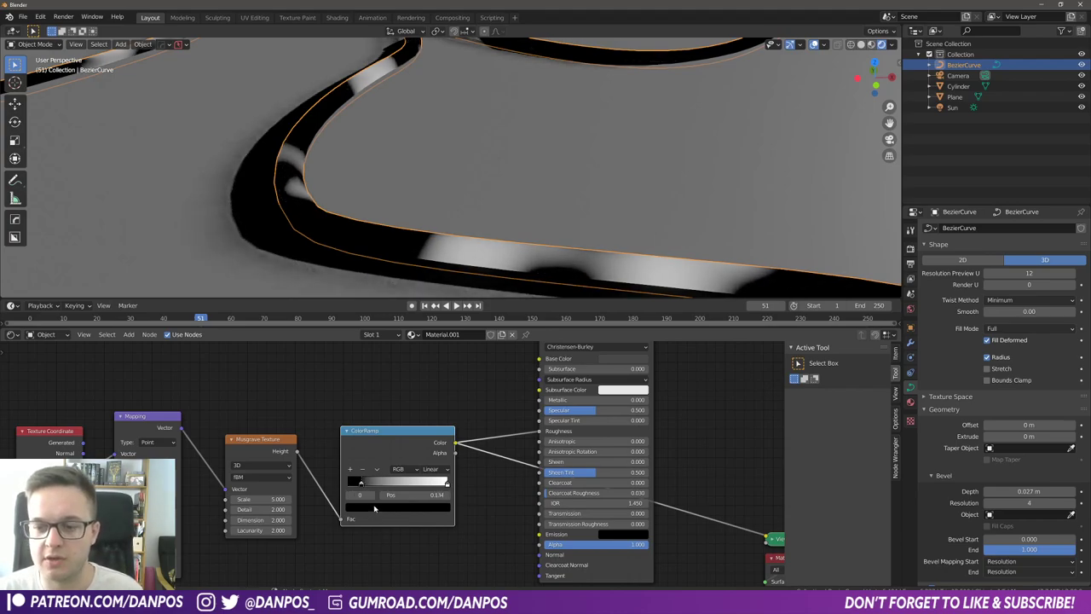
{"action": "left_click", "coordinate": [373, 508]}
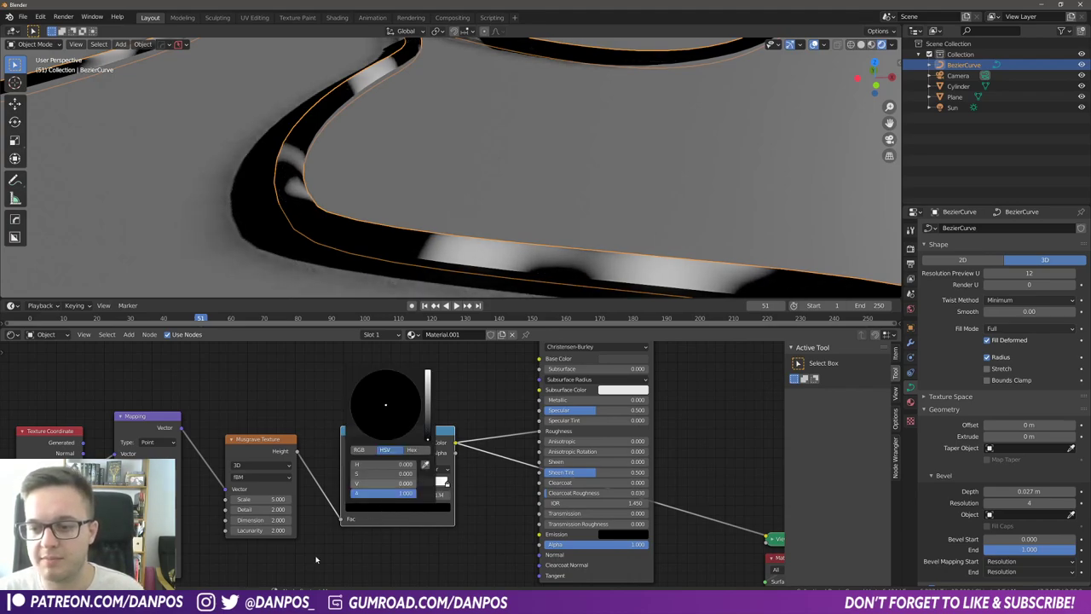
{"action": "left_click_drag", "start_coordinate": [446, 486], "coordinate": [434, 484]}
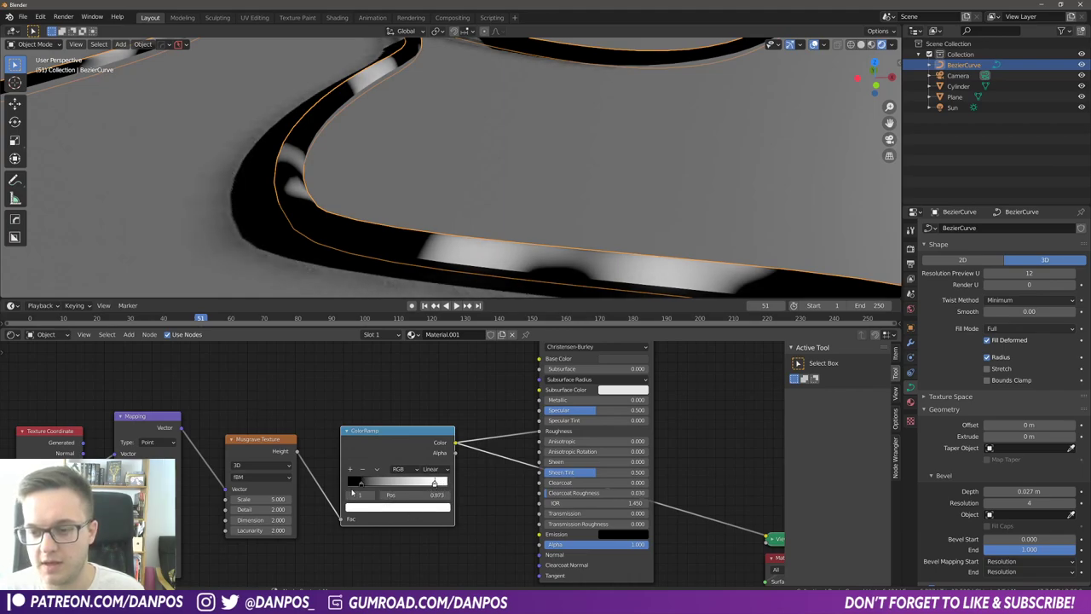
- Lighten the roughness ColorRamp's black stop to a light grey with a color value of 0.748
{"action": "left_click", "coordinate": [359, 484]}
{"action": "left_click", "coordinate": [374, 508]}
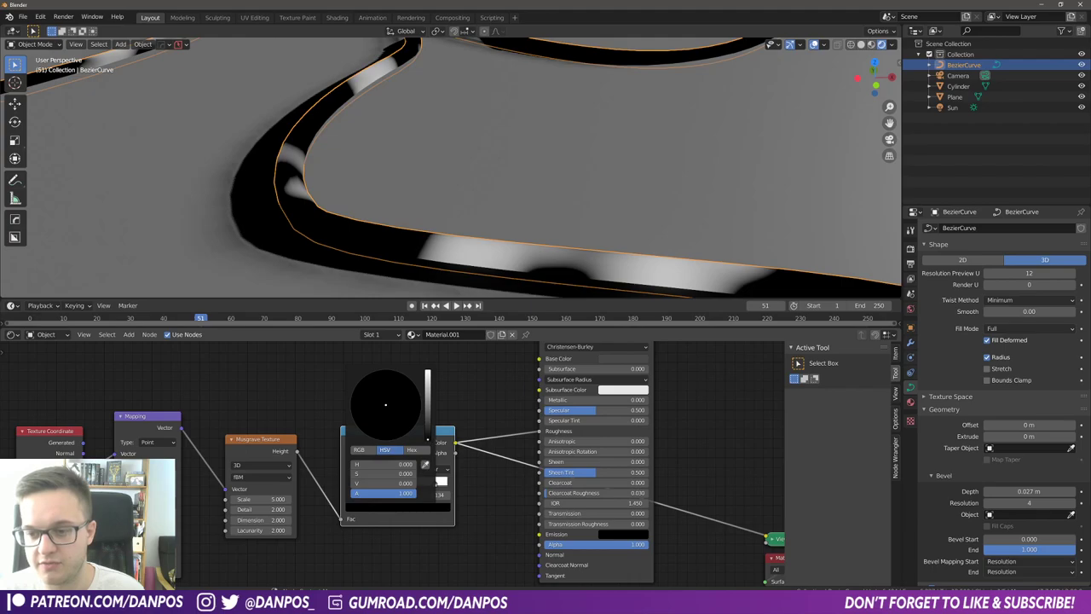
{"action": "left_click_drag", "start_coordinate": [384, 484], "coordinate": [426, 483]}
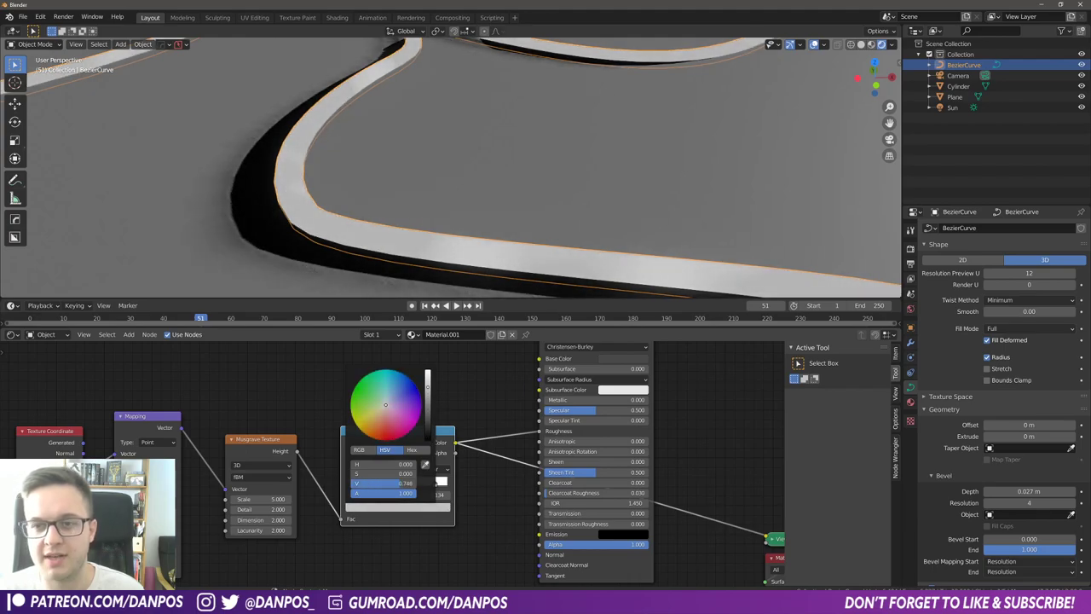
{"action": "left_click", "coordinate": [434, 484]}
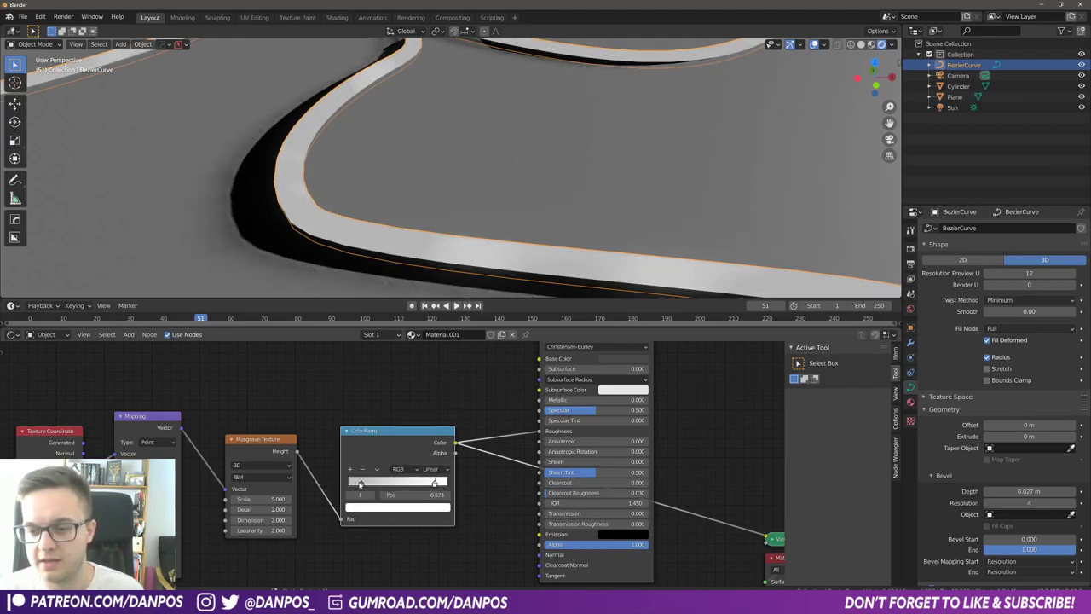
- Connect the Principled BSDF directly to the Material Output and examine the cable surface up close
{"action": "scroll", "coordinate": [392, 463], "scroll_direction": "down", "scroll_amount": 2}
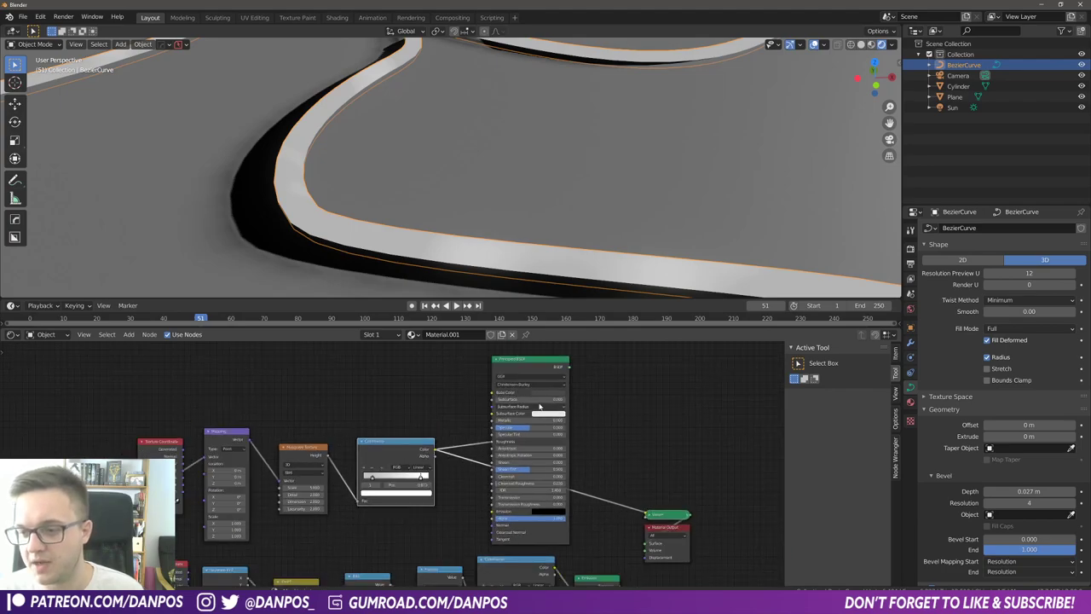
{"action": "left_click", "coordinate": [529, 362], "text": "ctrl+shift"}
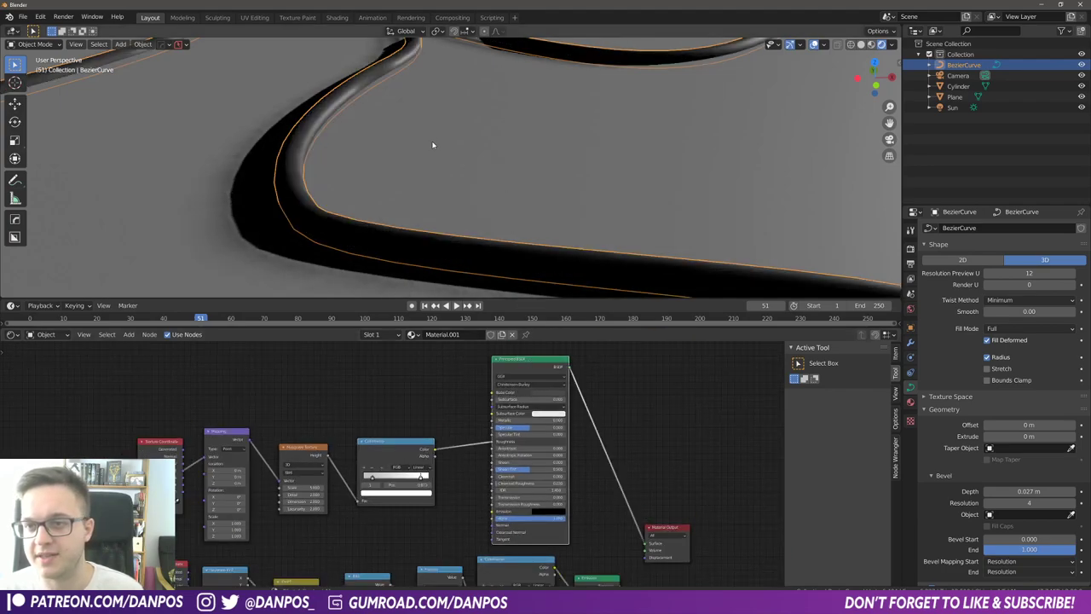
{"action": "scroll", "coordinate": [416, 142], "scroll_direction": "down", "scroll_amount": 3}
{"action": "scroll", "coordinate": [419, 143], "scroll_direction": "down", "scroll_amount": 2}
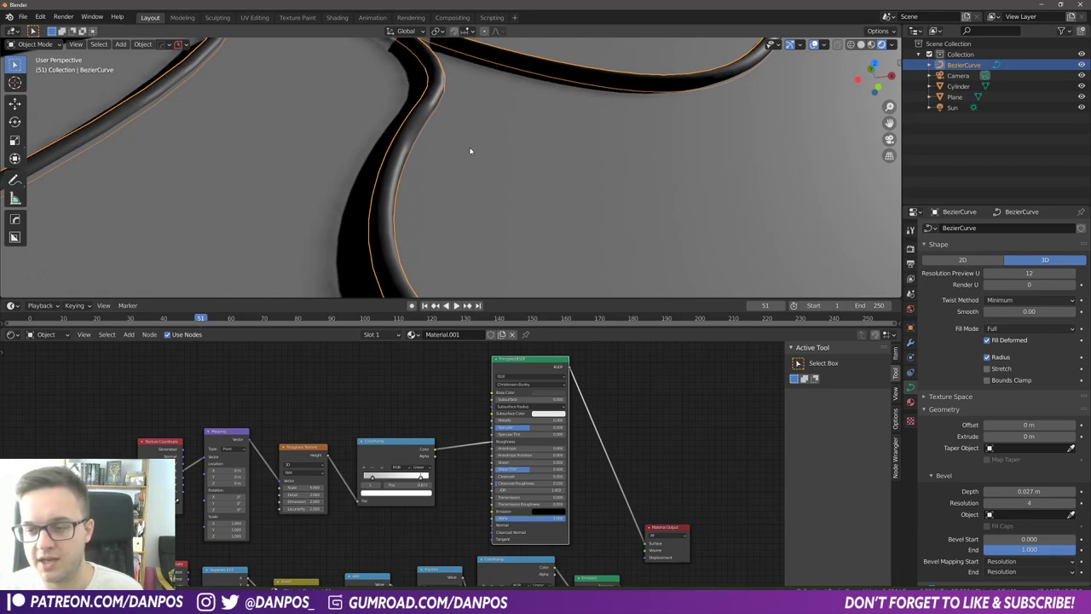
{"action": "scroll", "coordinate": [470, 152], "scroll_direction": "down", "scroll_amount": 4}
{"action": "scroll", "coordinate": [467, 179], "scroll_direction": "up", "scroll_amount": 6}
{"action": "middle_click_drag", "start_coordinate": [441, 154], "coordinate": [444, 167]}
{"action": "scroll", "coordinate": [443, 168], "scroll_direction": "up", "scroll_amount": 1}
{"action": "scroll", "coordinate": [443, 165], "scroll_direction": "down", "scroll_amount": 1}
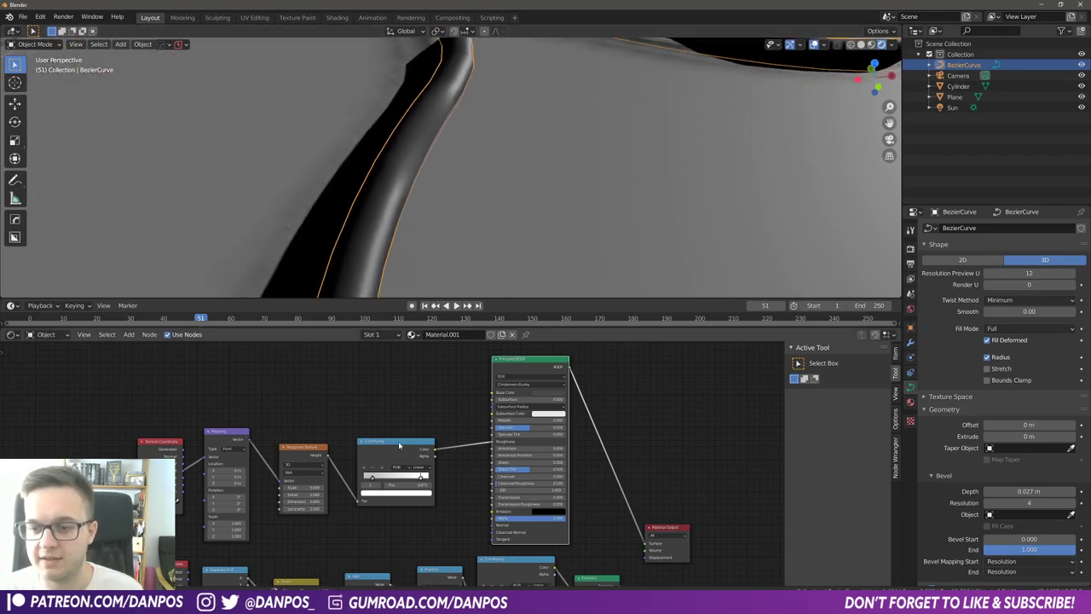
- Set the Musgrave Texture's Dimension to 0 and Detail to 8.6, and check the roughness on the cables
{"action": "scroll", "coordinate": [323, 514], "scroll_direction": "up", "scroll_amount": 2}
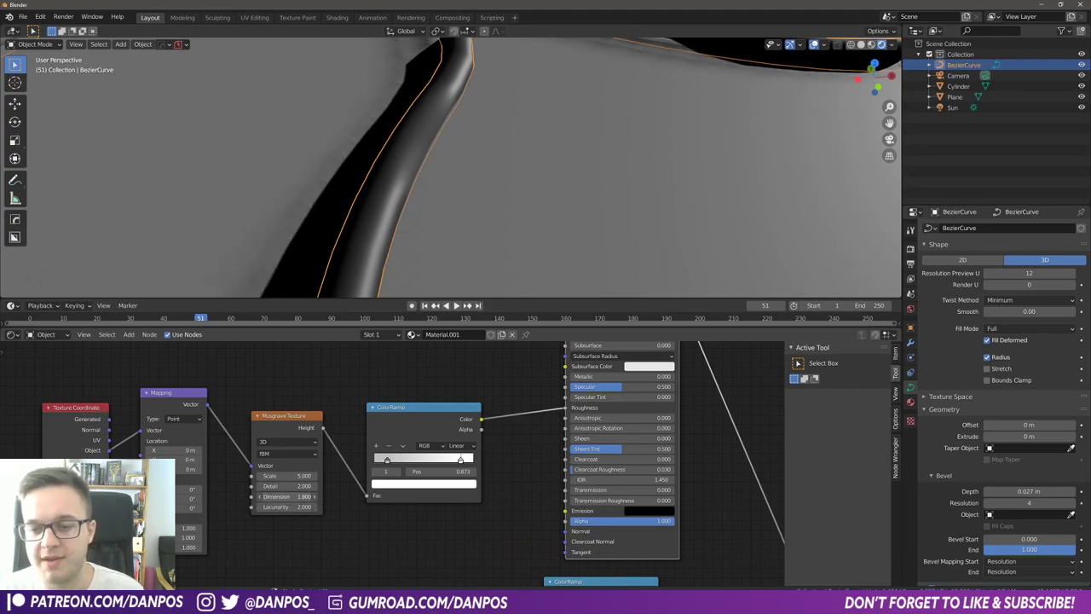
{"action": "left_click_drag", "start_coordinate": [304, 496], "coordinate": [334, 485]}
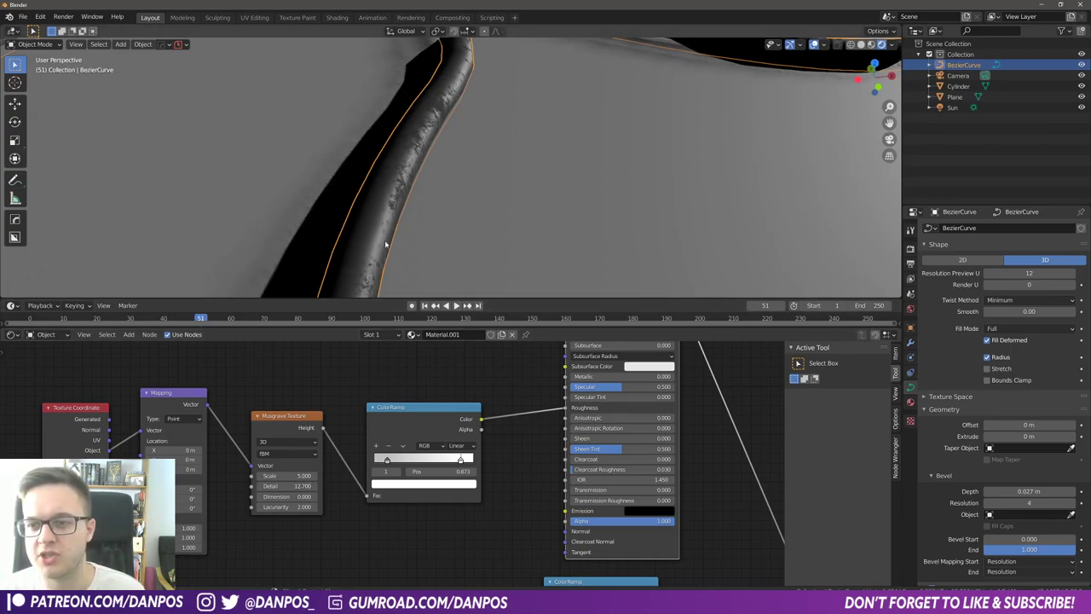
{"action": "left_click_drag", "start_coordinate": [298, 486], "coordinate": [269, 496]}
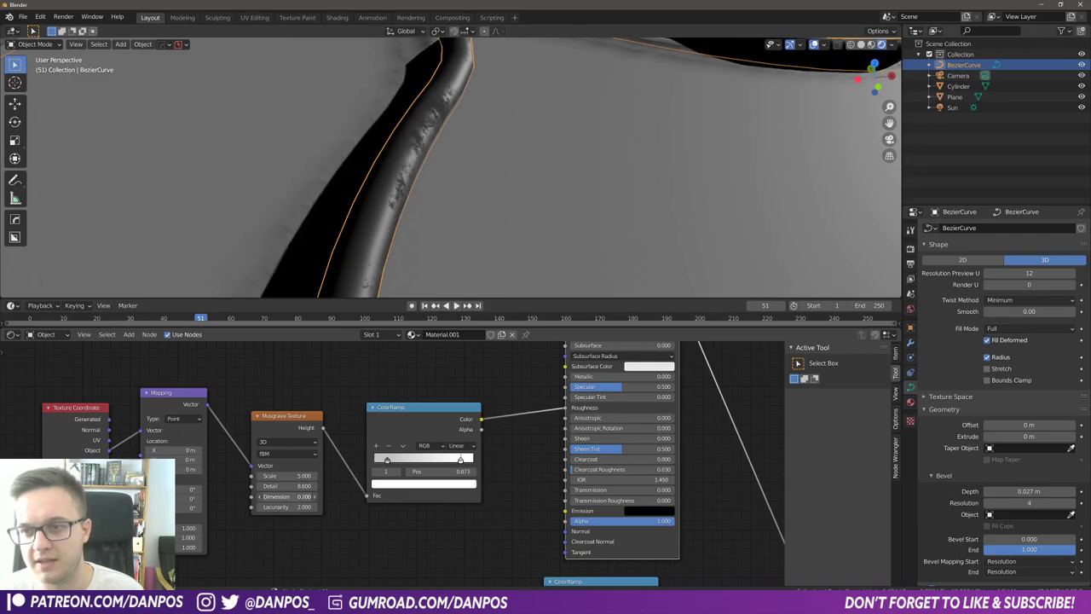
{"action": "scroll", "coordinate": [489, 138], "scroll_direction": "down", "scroll_amount": 6}
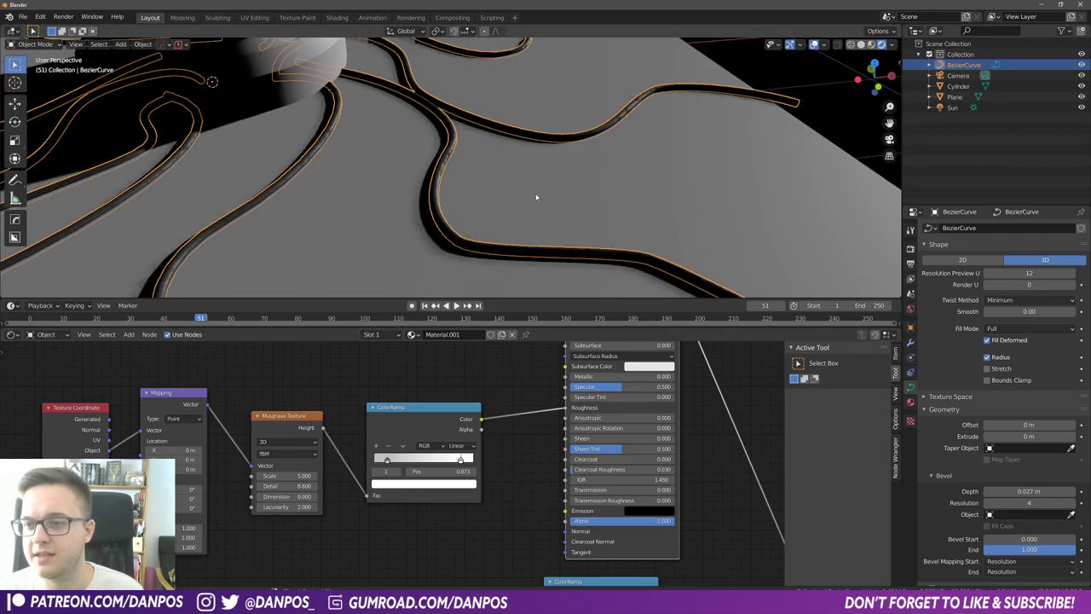
{"action": "middle_click_drag", "start_coordinate": [539, 195], "coordinate": [490, 203]}
{"action": "scroll", "coordinate": [489, 203], "scroll_direction": "up", "scroll_amount": 4}
{"action": "middle_click_drag", "start_coordinate": [270, 162], "coordinate": [307, 146]}
{"action": "scroll", "coordinate": [531, 142], "scroll_direction": "down", "scroll_amount": 5}
{"action": "scroll", "coordinate": [531, 142], "scroll_direction": "down", "scroll_amount": 6}
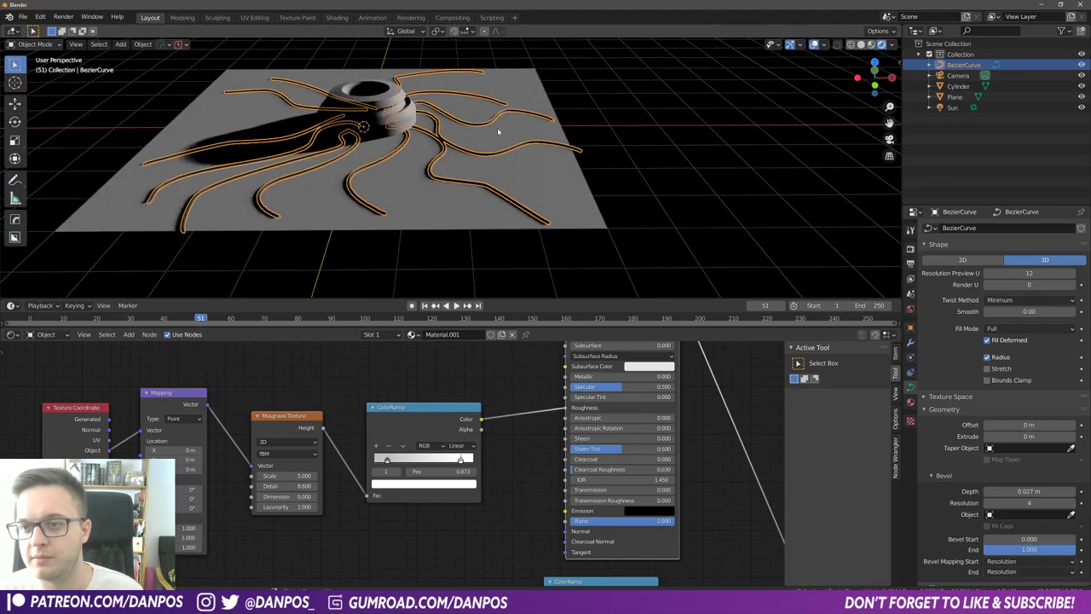
- Select the sun light and rotate it around the global Z axis to change how light falls on the cables
{"action": "scroll", "coordinate": [396, 82], "scroll_direction": "down", "scroll_amount": 4}
{"action": "middle_click_drag", "start_coordinate": [419, 110], "coordinate": [395, 134], "text": "shift"}
{"action": "left_click", "coordinate": [388, 129]}
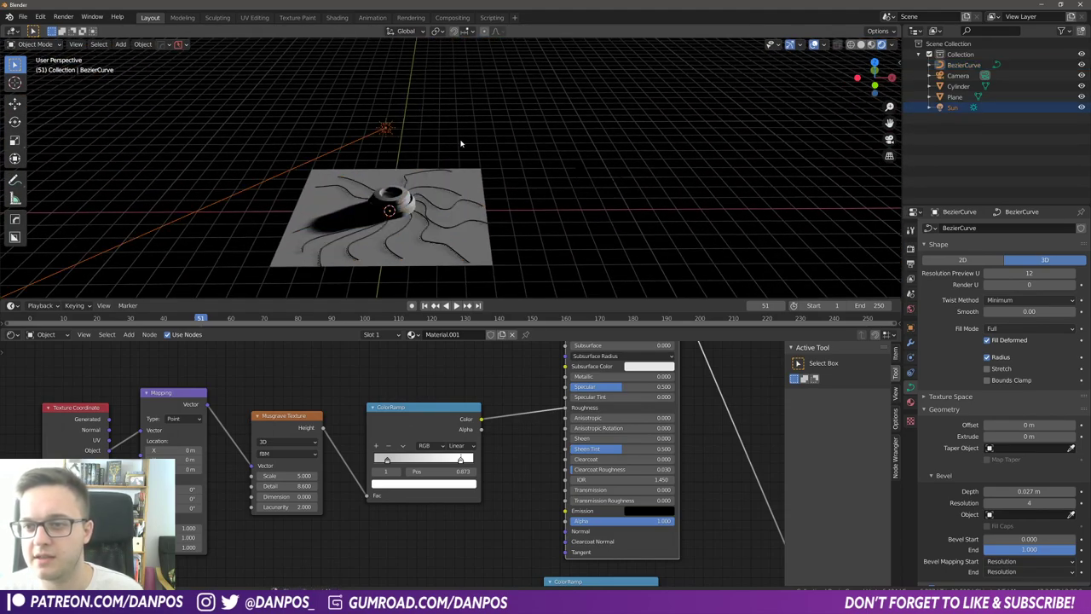
{"action": "scroll", "coordinate": [465, 235], "scroll_direction": "up", "scroll_amount": 10}
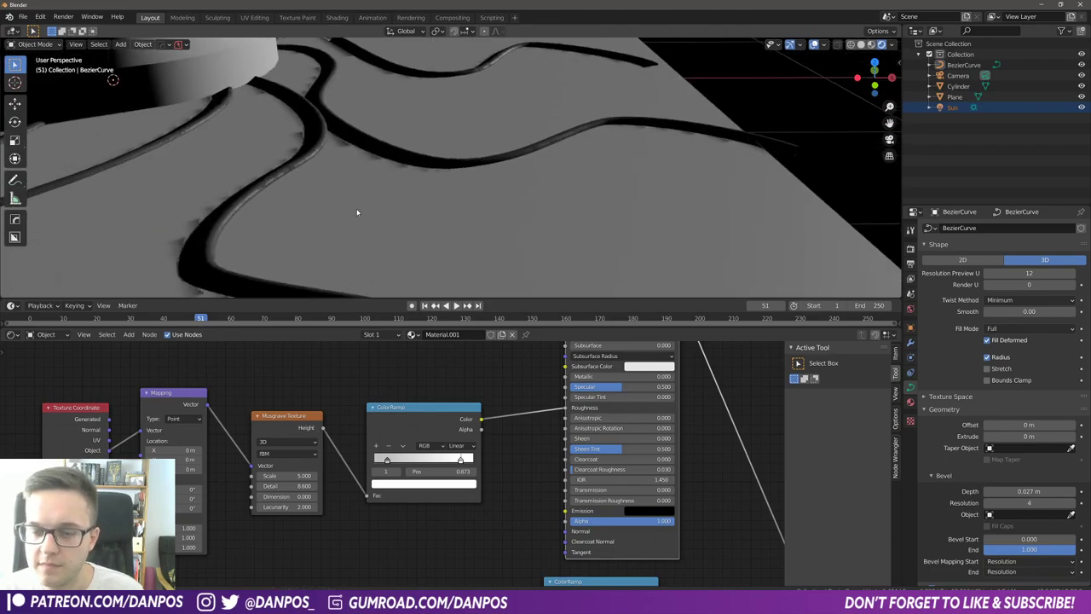
{"action": "scroll", "coordinate": [402, 164], "scroll_direction": "up", "scroll_amount": 8}
{"action": "scroll", "coordinate": [390, 163], "scroll_direction": "down", "scroll_amount": 4}
{"action": "key", "text": "r"}
{"action": "key", "text": "z"}
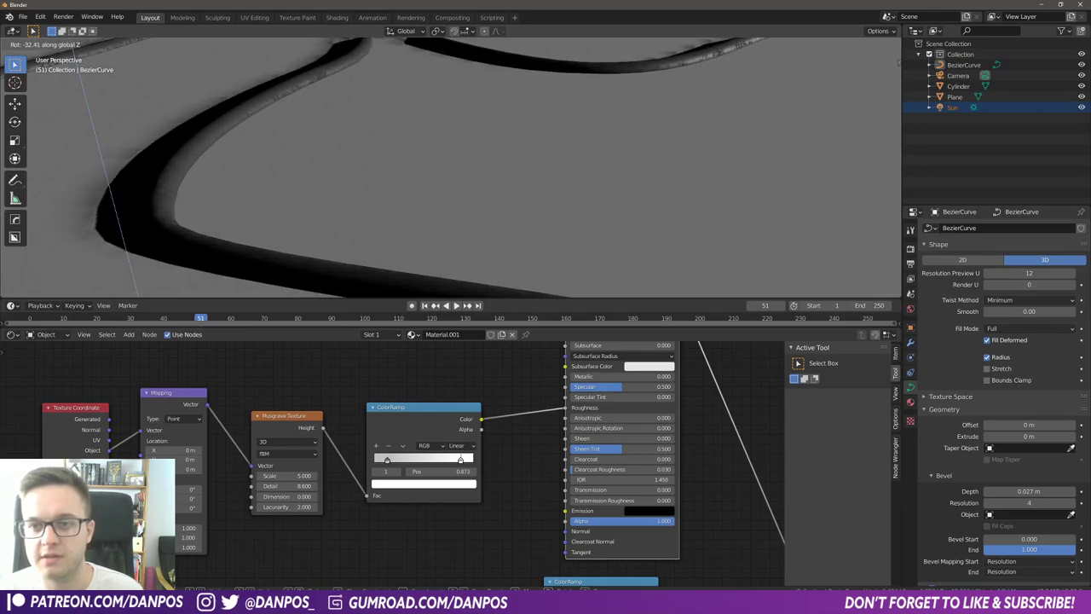
{"action": "left_click", "coordinate": [664, 279]}
{"action": "scroll", "coordinate": [370, 181], "scroll_direction": "down", "scroll_amount": 9}
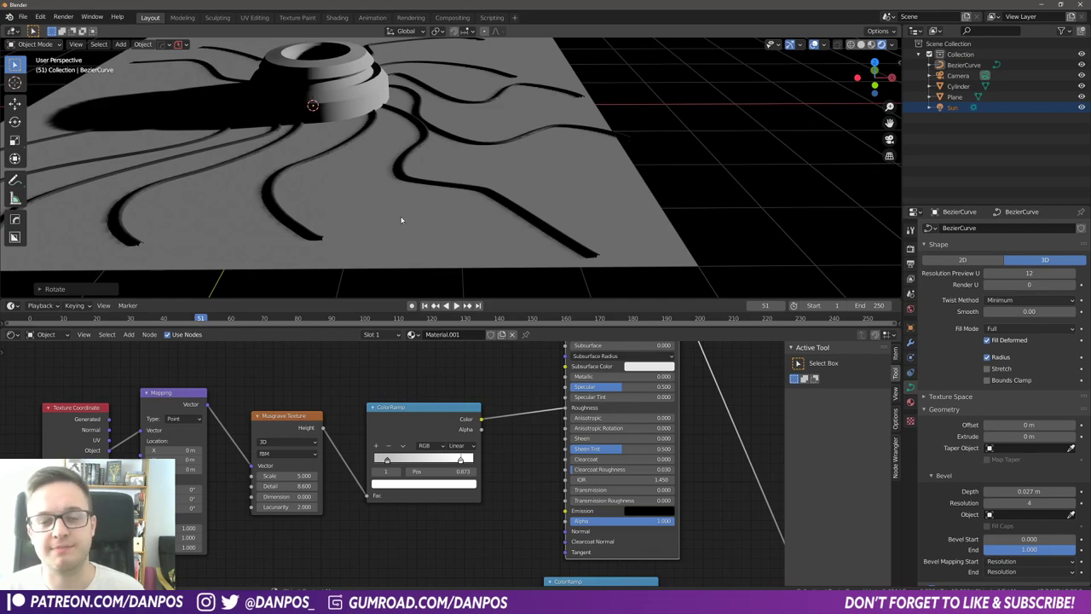
- Move the glowing-pulse node chain down and away, and shift the Material Output outward to make room between them
{"action": "scroll", "coordinate": [565, 454], "scroll_direction": "down", "scroll_amount": 6}
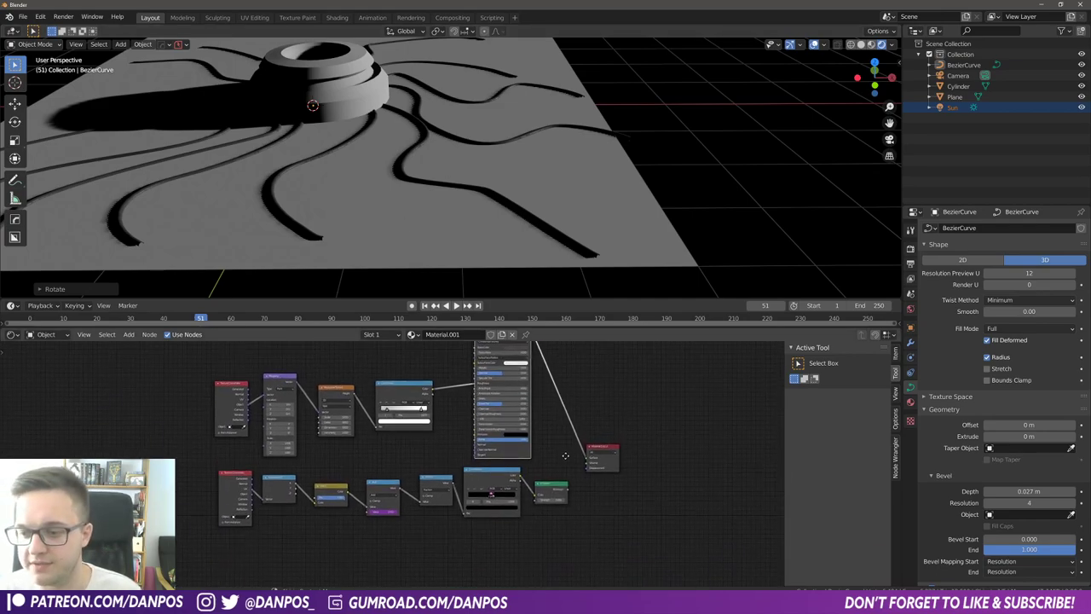
{"action": "middle_click_drag", "start_coordinate": [565, 454], "coordinate": [564, 438]}
{"action": "left_click_drag", "start_coordinate": [571, 517], "coordinate": [230, 463]}
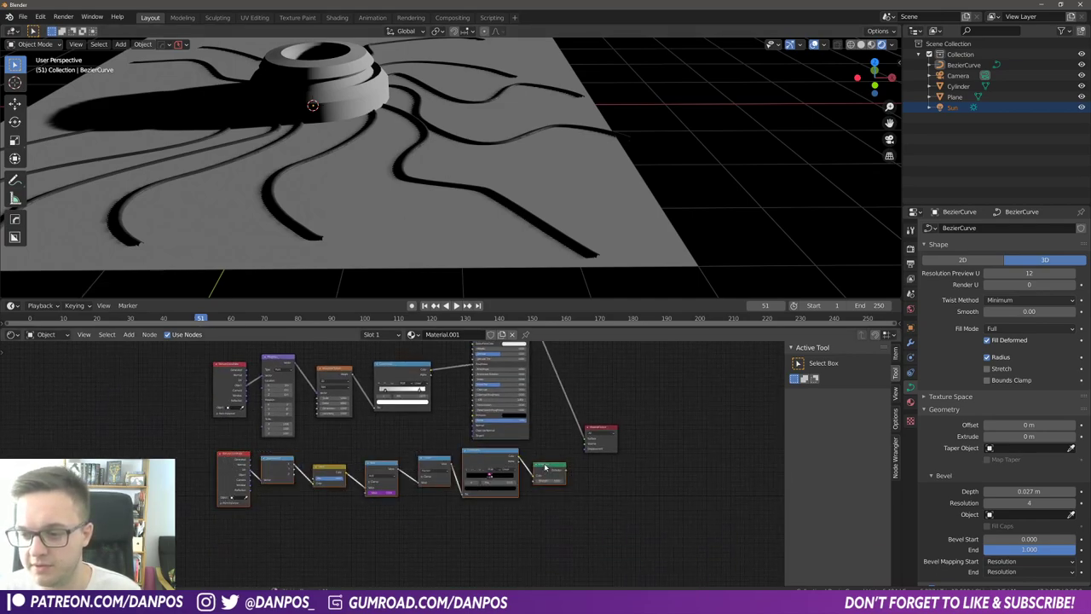
{"action": "left_click_drag", "start_coordinate": [544, 467], "coordinate": [516, 495]}
{"action": "left_click_drag", "start_coordinate": [599, 431], "coordinate": [647, 426]}
{"action": "left_click", "coordinate": [606, 448]}
- Add a Mix Shader node before the Material Output and connect its Shader output to the Surface input
{"action": "key", "text": "shift+a"}
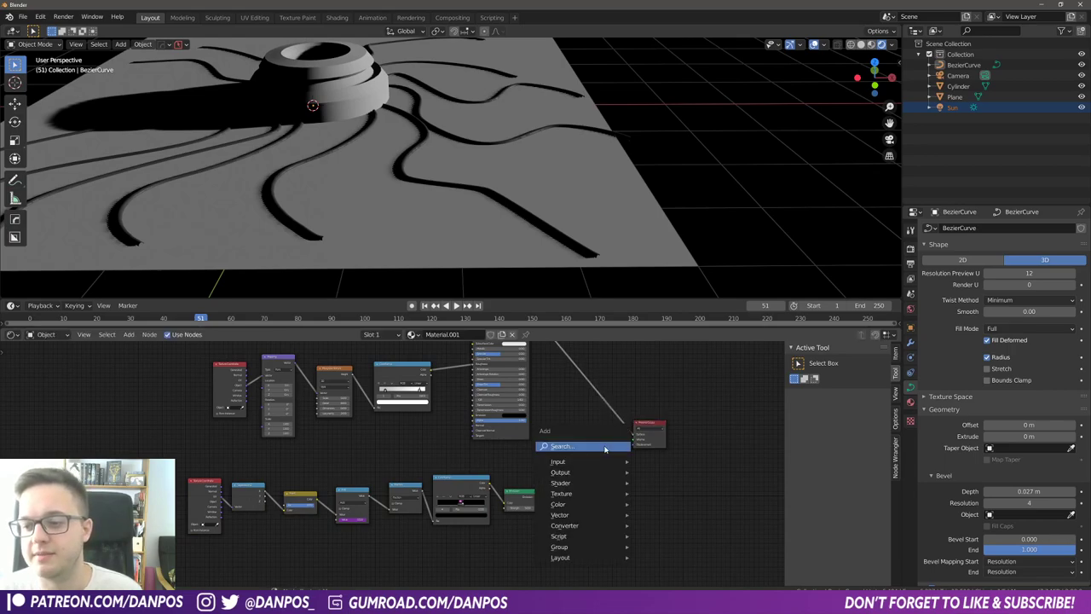
{"action": "left_click", "coordinate": [604, 446]}
{"action": "type", "text": "mi"}
{"action": "key", "text": "Return"}
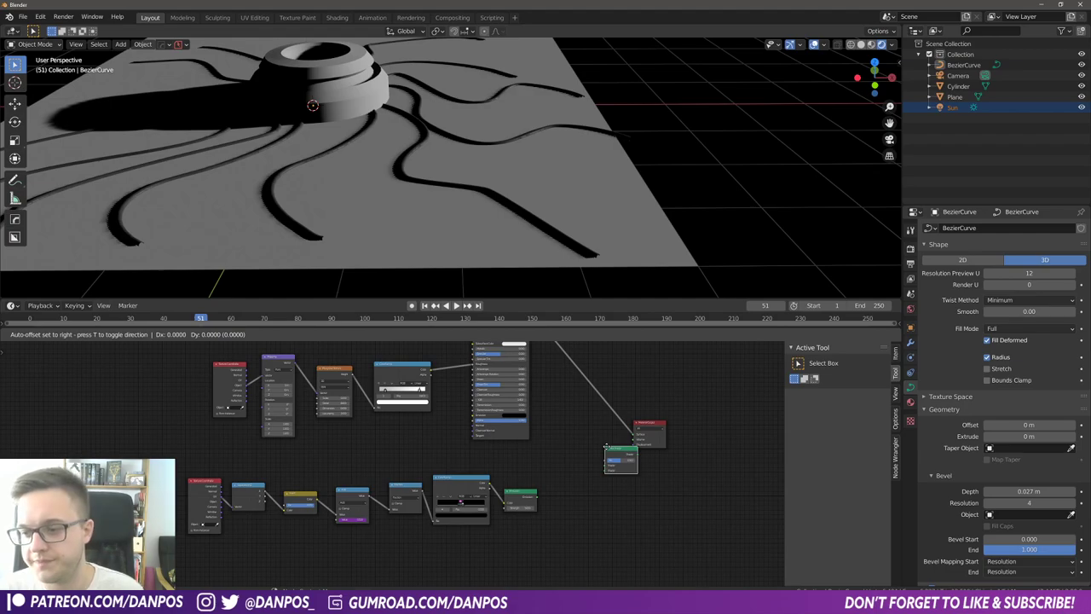
{"action": "left_click", "coordinate": [588, 439]}
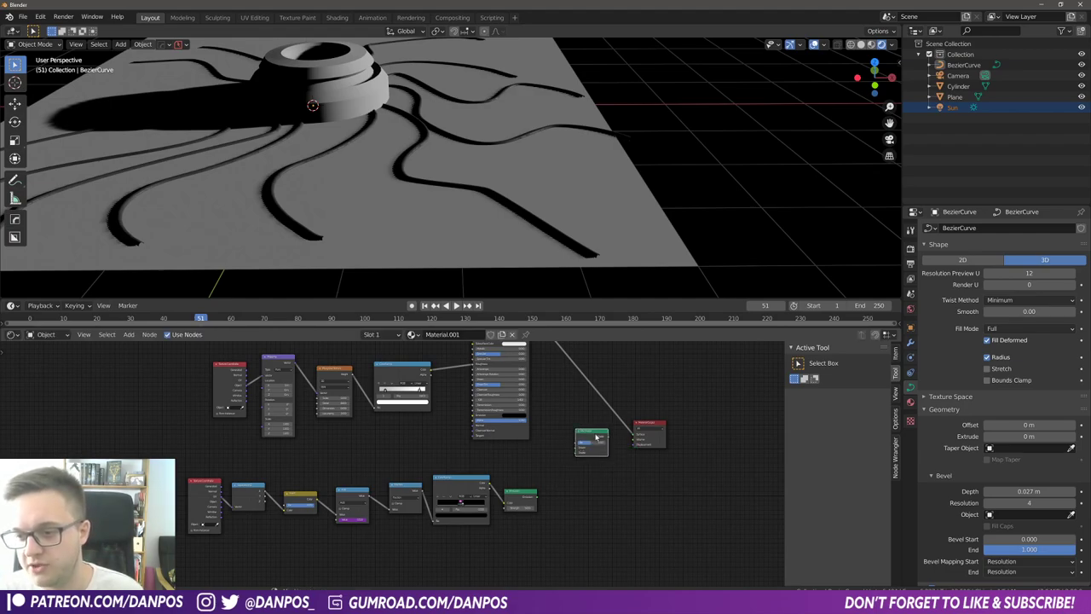
{"action": "left_click_drag", "start_coordinate": [607, 437], "coordinate": [634, 434]}
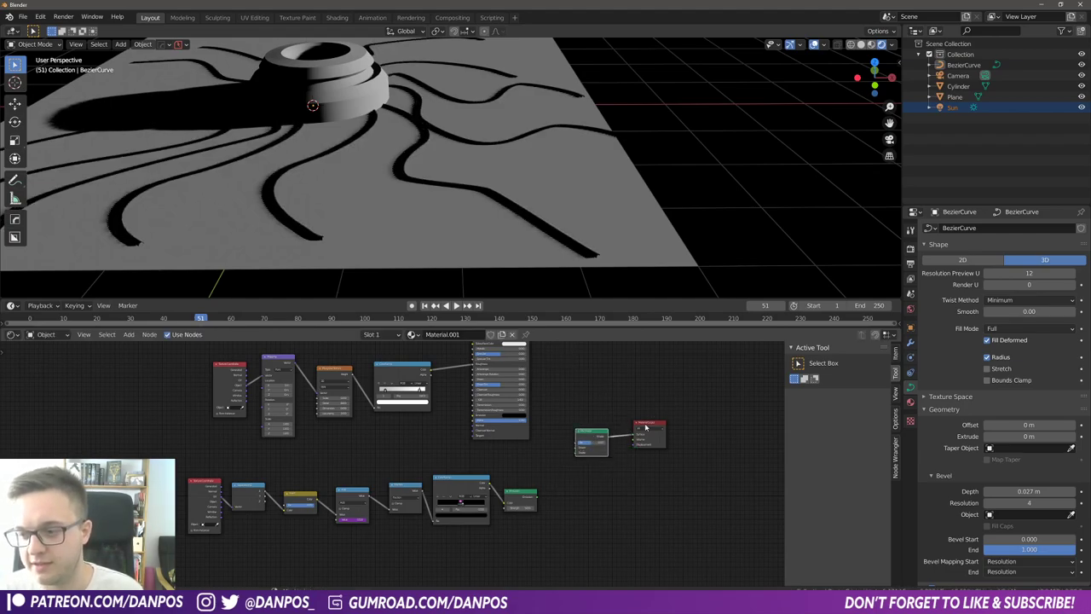
- Connect the Emission to the Mix Shader's second shader input and the Principled BSDF to the first
{"action": "scroll", "coordinate": [590, 511], "scroll_direction": "up", "scroll_amount": 2}
{"action": "left_click_drag", "start_coordinate": [633, 468], "coordinate": [642, 449]}
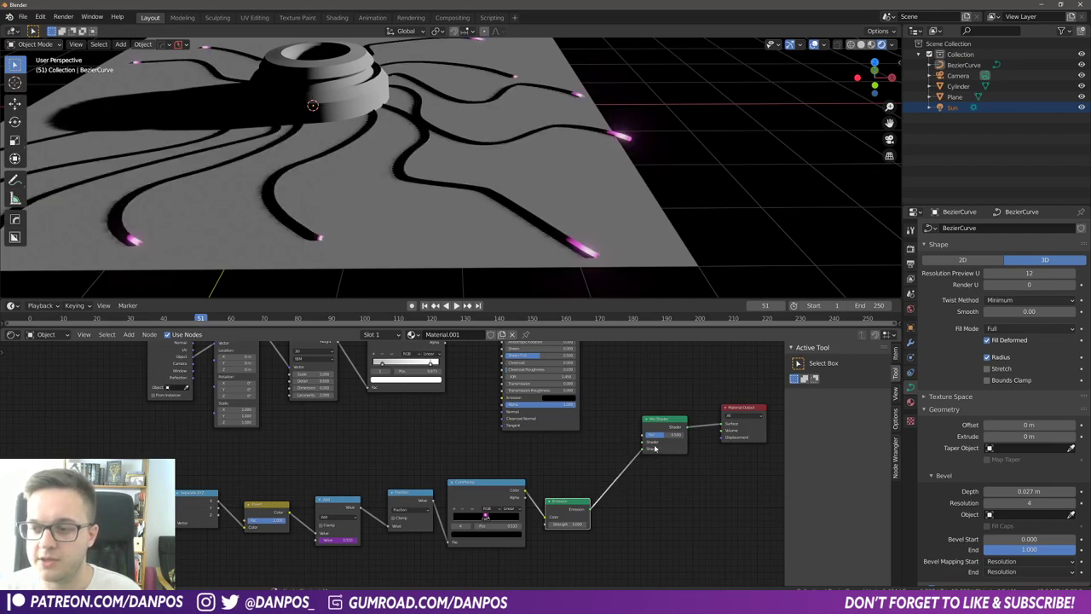
{"action": "middle_click_drag", "start_coordinate": [646, 443], "coordinate": [543, 520]}
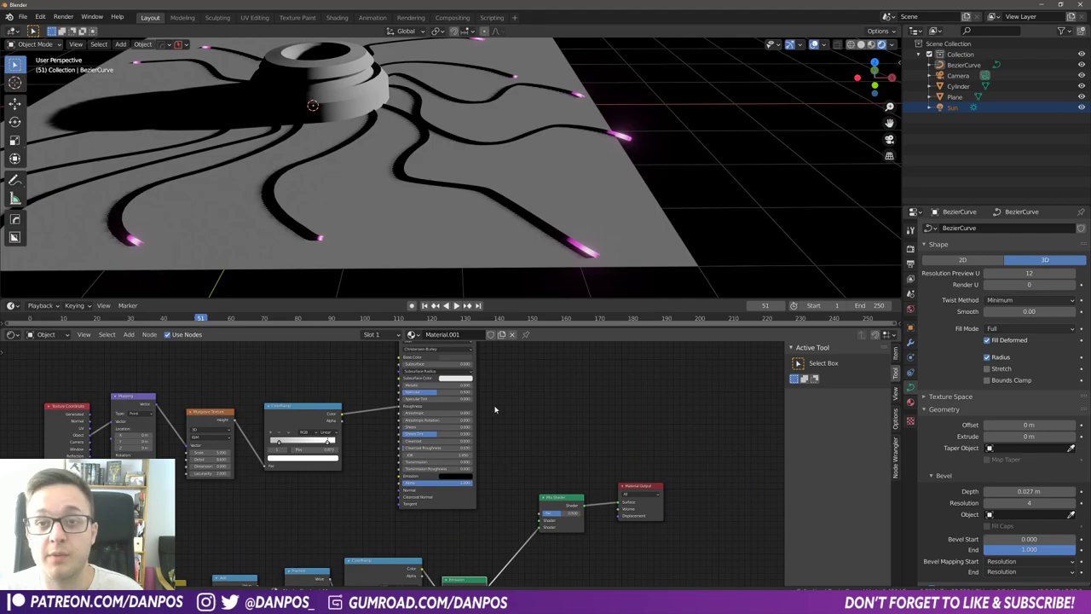
{"action": "middle_click_drag", "start_coordinate": [495, 397], "coordinate": [465, 423]}
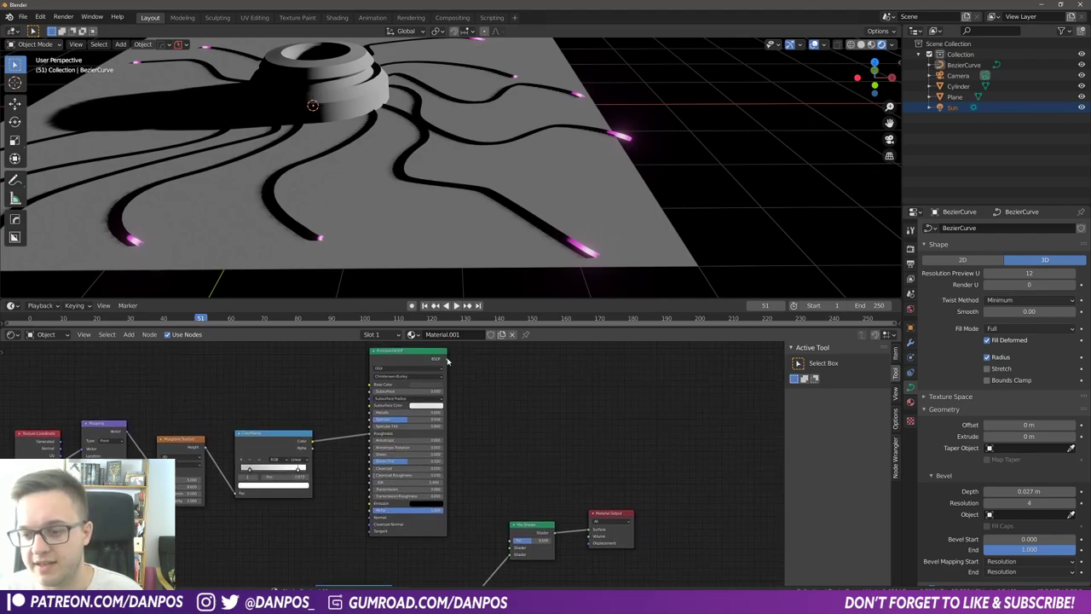
{"action": "left_click_drag", "start_coordinate": [446, 361], "coordinate": [512, 532]}
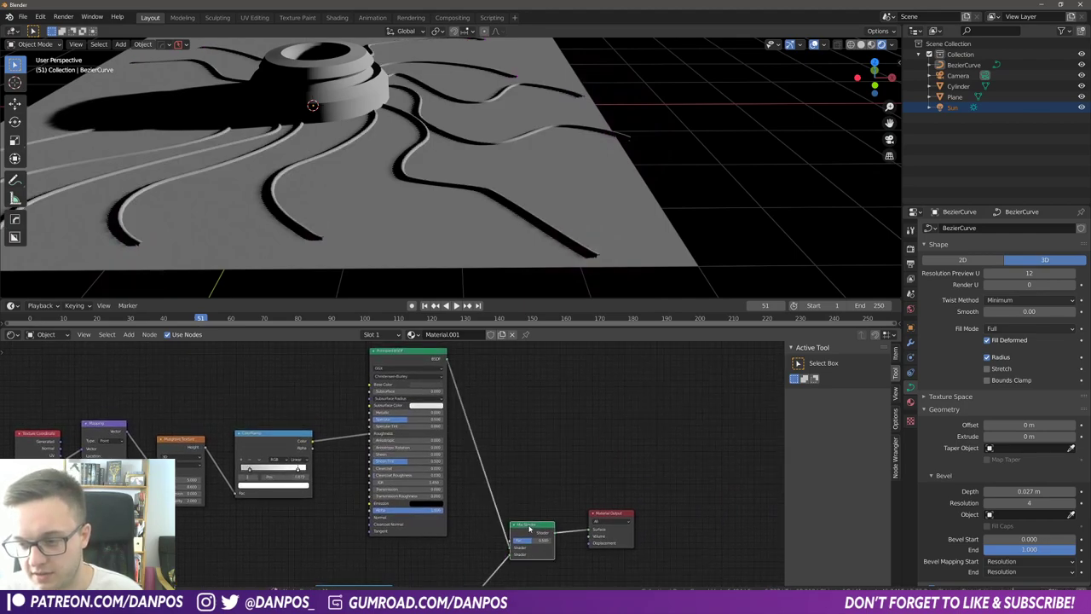
- Try the Mix Shader's Fac at 0, then set it to 1 to compare the two shaders
{"action": "middle_click_drag", "start_coordinate": [541, 474], "coordinate": [579, 413]}
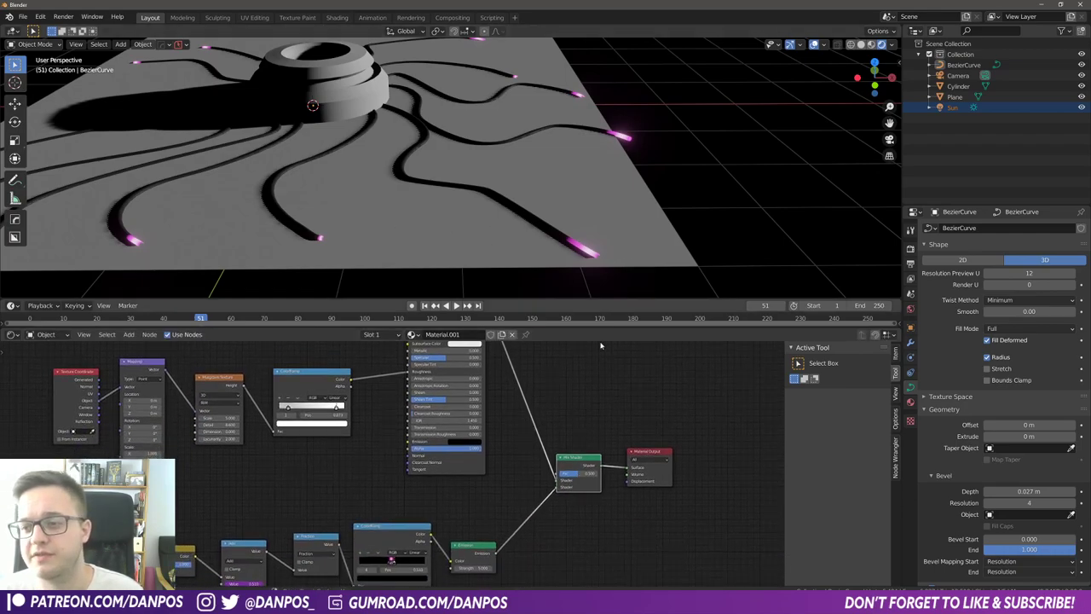
{"action": "left_click_drag", "start_coordinate": [579, 473], "coordinate": [559, 474]}
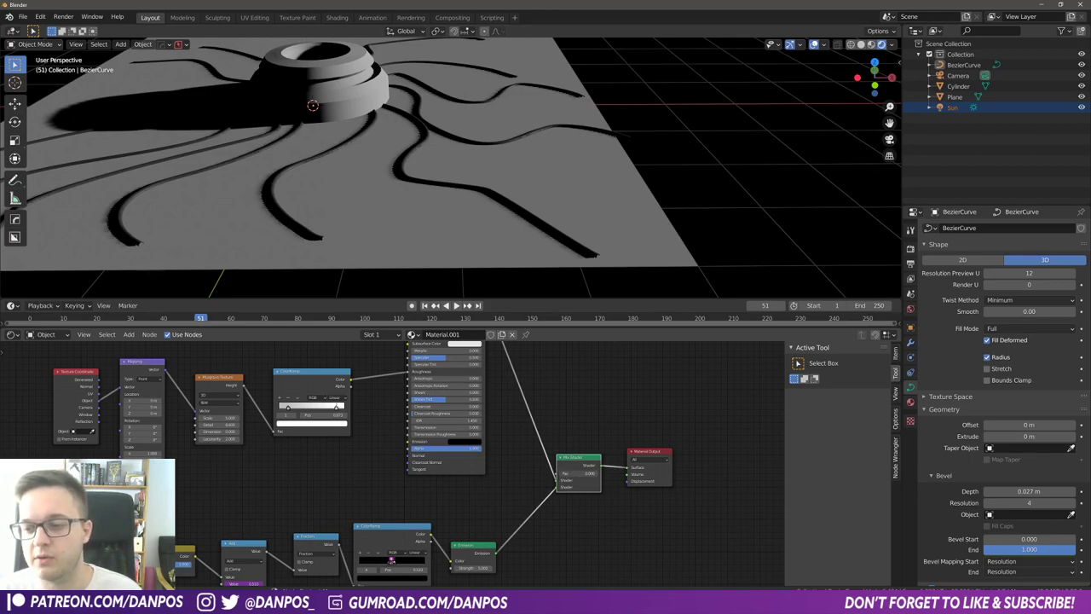
{"action": "left_click_drag", "start_coordinate": [560, 474], "coordinate": [600, 474]}
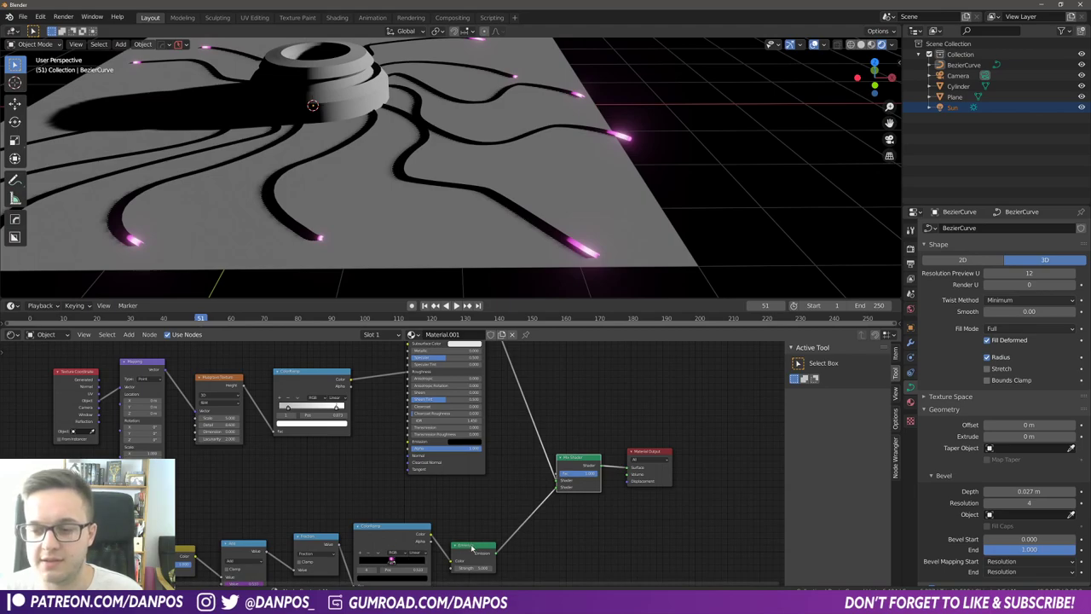
- Move the Emission node slightly farther away from the pulse ColorRamp
{"action": "left_click_drag", "start_coordinate": [474, 547], "coordinate": [492, 556]}
{"action": "middle_click_drag", "start_coordinate": [380, 527], "coordinate": [398, 466]}
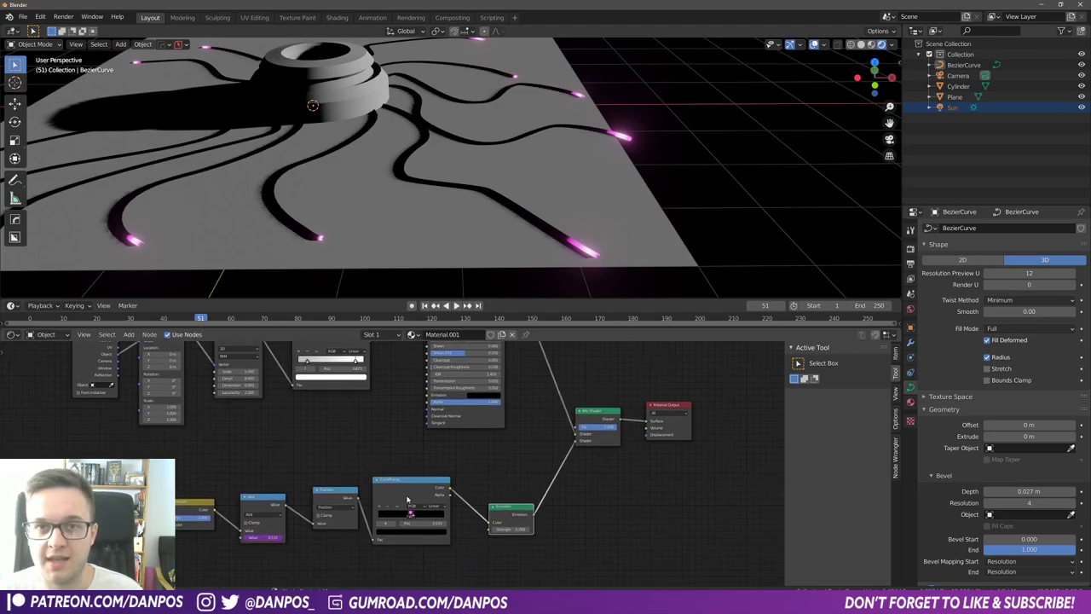
- Connect the pulse ColorRamp's Color output to the Mix Shader's Fac input
{"action": "left_click", "coordinate": [594, 415]}
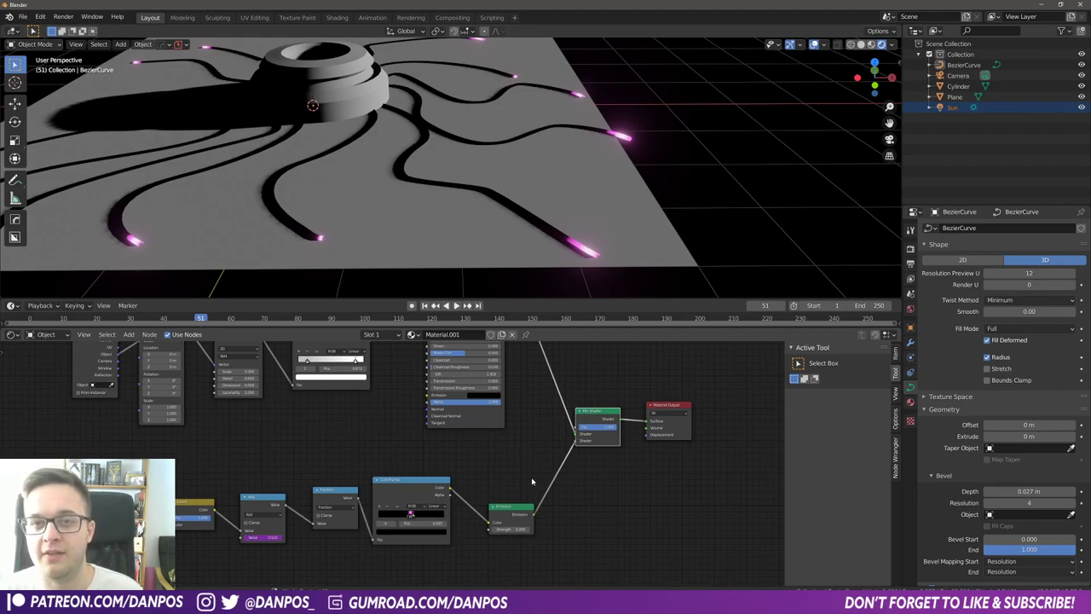
{"action": "left_click", "coordinate": [450, 485]}
{"action": "left_click_drag", "start_coordinate": [449, 489], "coordinate": [500, 452]}
{"action": "left_click_drag", "start_coordinate": [396, 492], "coordinate": [577, 433]}
- Insert a Hue Saturation Value node between the pulse ColorRamp and the Mix Shader's Fac, with Saturation 0, placed above the Emission node
{"action": "left_click", "coordinate": [499, 455]}
{"action": "key", "text": "shift+a"}
{"action": "left_click", "coordinate": [500, 452]}
{"action": "type", "text": "c"}
{"action": "key", "text": "BackSpace"}
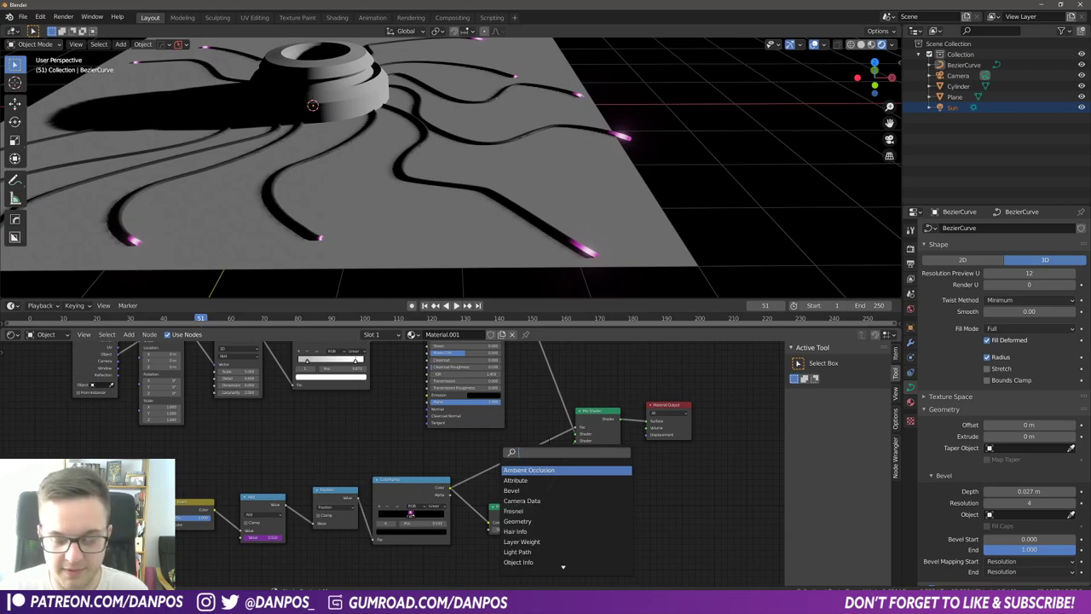
{"action": "type", "text": "hue"}
{"action": "key", "text": "Return"}
{"action": "left_click", "coordinate": [548, 439]}
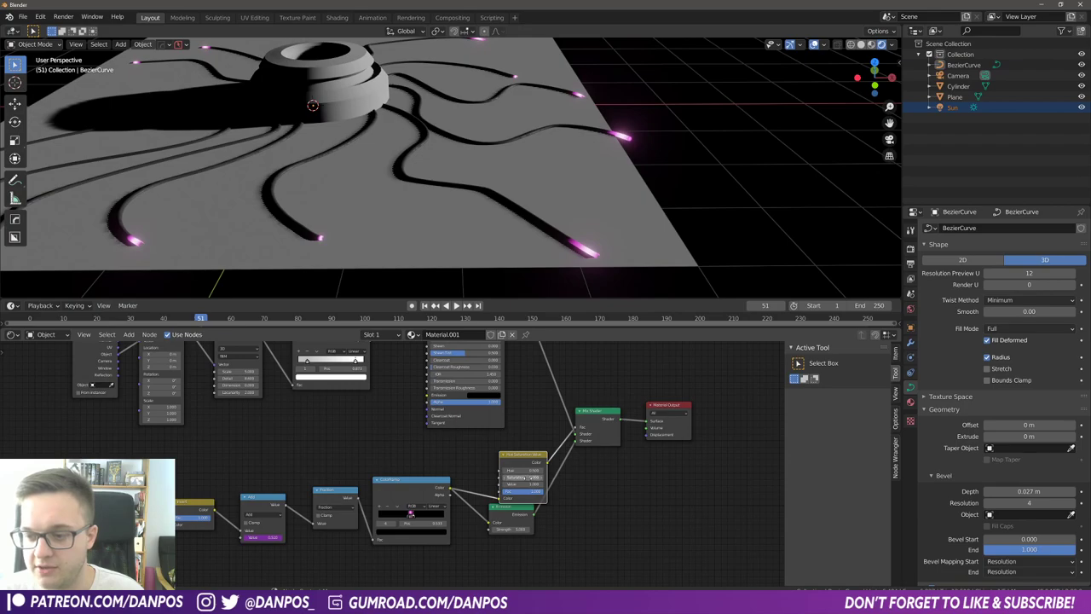
{"action": "left_click_drag", "start_coordinate": [512, 457], "coordinate": [495, 442]}
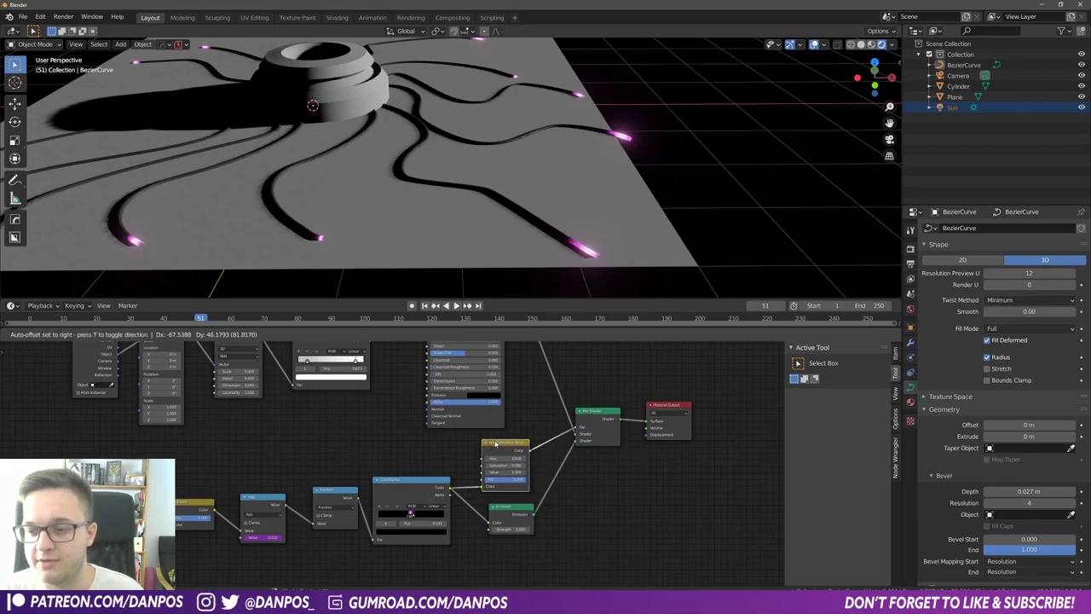
- Preview the Hue Saturation Value output on the cables, and reconnect the Mix Shader to the Material Output
{"action": "left_click", "coordinate": [497, 444], "text": "ctrl+shift"}
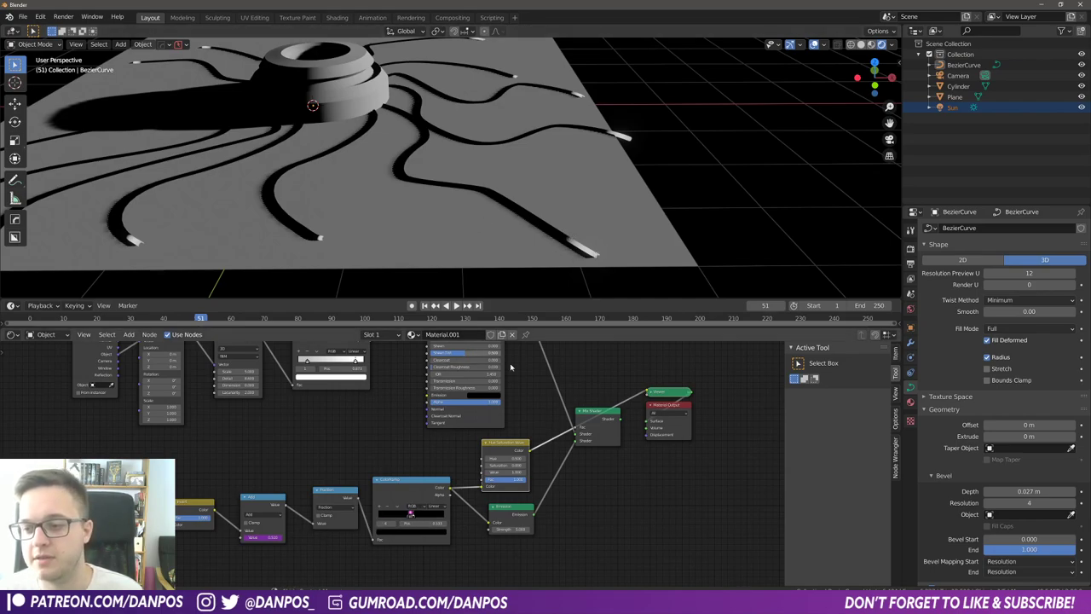
{"action": "left_click", "coordinate": [658, 408]}
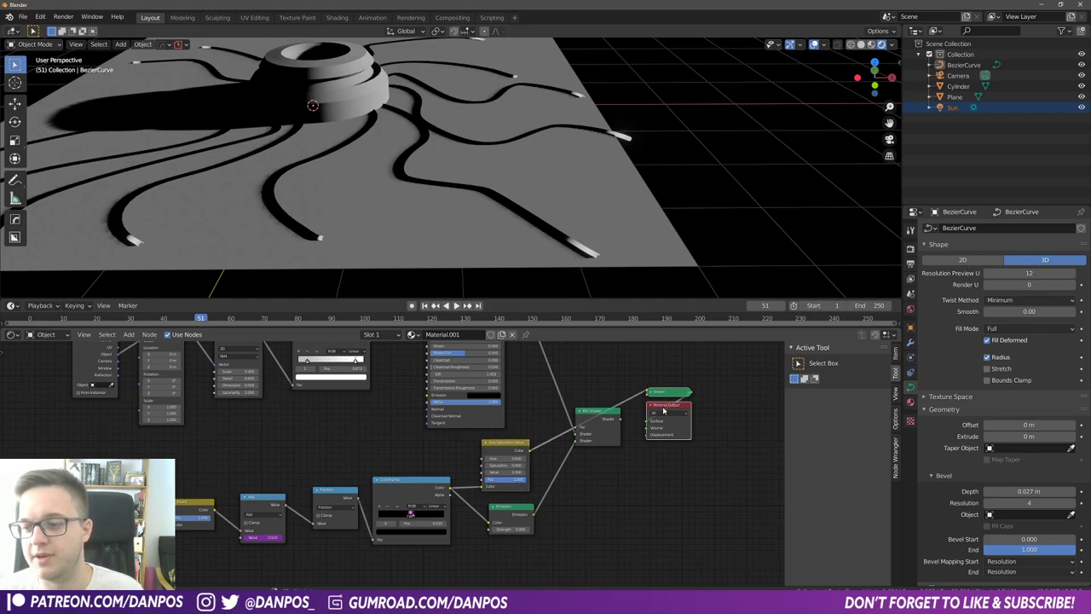
{"action": "left_click", "coordinate": [592, 413], "text": "ctrl+shift"}
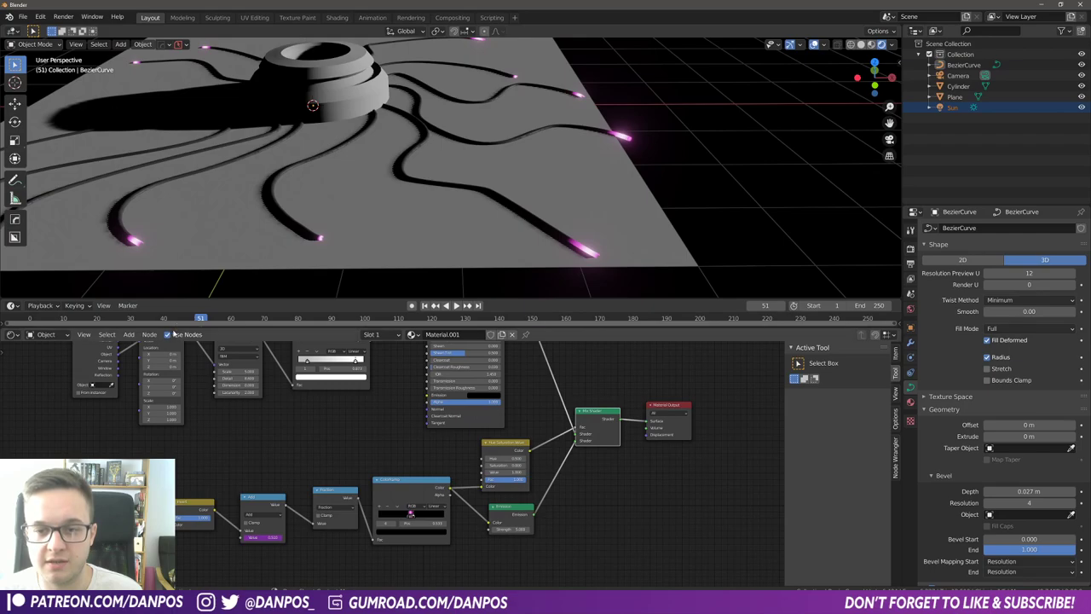
- Enlarge the timeline area and play the pulse animation, stopping at frame 89
{"action": "left_click_drag", "start_coordinate": [178, 329], "coordinate": [205, 390]}
{"action": "key", "text": "space"}
{"action": "key", "text": "space"}
- Examine a glowing pulse on one cable up close, as well as the whole cable arrangement
{"action": "scroll", "coordinate": [452, 127], "scroll_direction": "up", "scroll_amount": 8}
{"action": "middle_click_drag", "start_coordinate": [451, 127], "coordinate": [371, 132]}
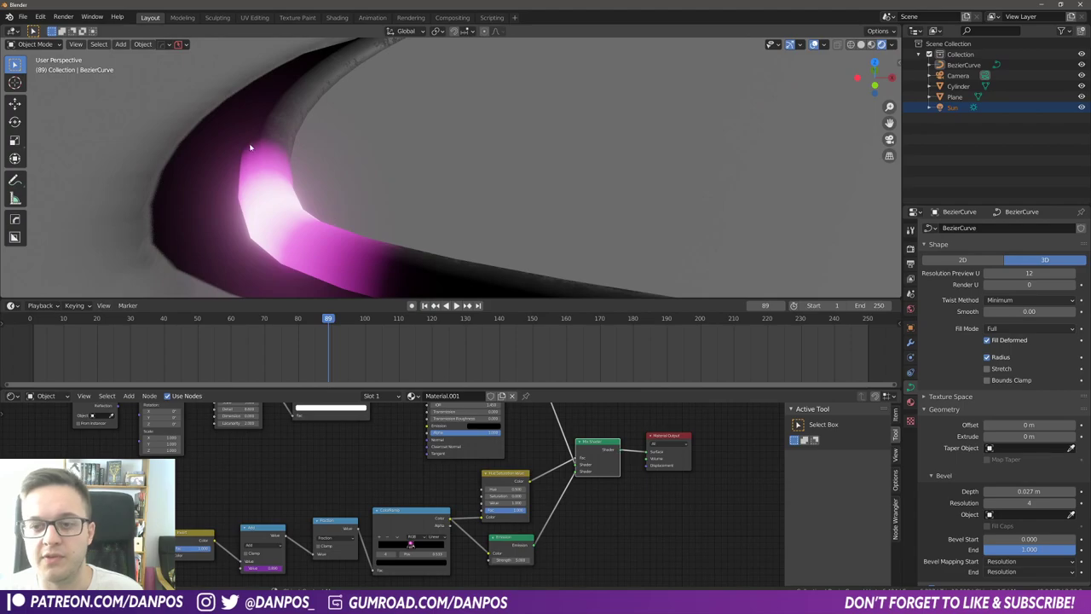
{"action": "scroll", "coordinate": [254, 200], "scroll_direction": "down", "scroll_amount": 11}
{"action": "middle_click_drag", "start_coordinate": [461, 133], "coordinate": [525, 216]}
{"action": "scroll", "coordinate": [521, 183], "scroll_direction": "down", "scroll_amount": 3}
{"action": "scroll", "coordinate": [417, 463], "scroll_direction": "down", "scroll_amount": 4}
- Maximize the node editor and review the complete cable material node tree
{"action": "middle_click_drag", "start_coordinate": [417, 464], "coordinate": [459, 490]}
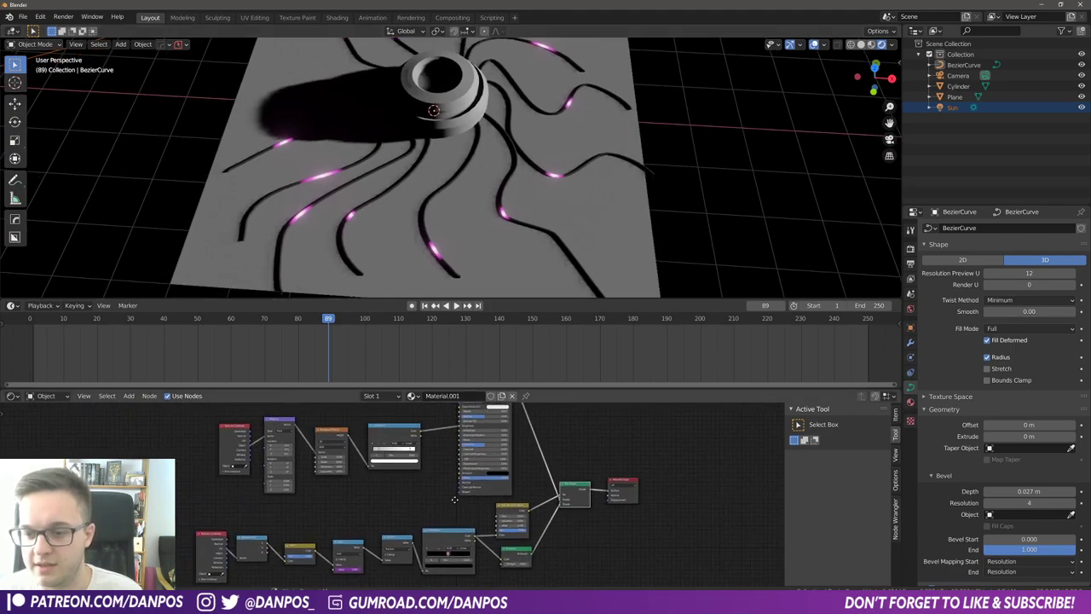
{"action": "key", "text": "ctrl+space"}
{"action": "scroll", "coordinate": [561, 337], "scroll_direction": "up", "scroll_amount": 2}
{"action": "scroll", "coordinate": [561, 336], "scroll_direction": "up", "scroll_amount": 1}
{"action": "middle_click_drag", "start_coordinate": [559, 336], "coordinate": [521, 361]}
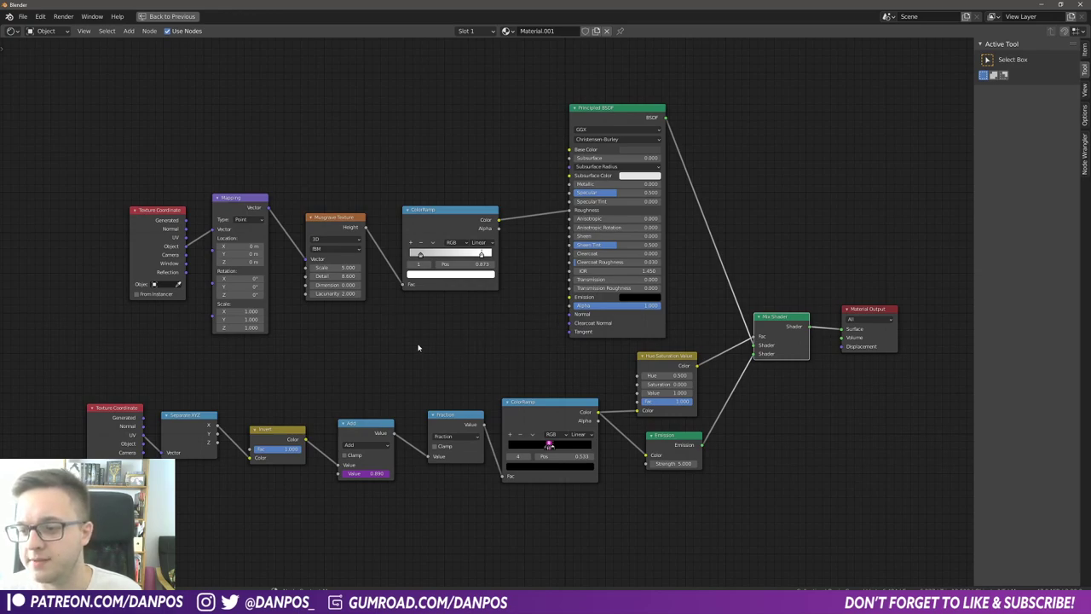
{"action": "middle_click_drag", "start_coordinate": [418, 347], "coordinate": [424, 355]}
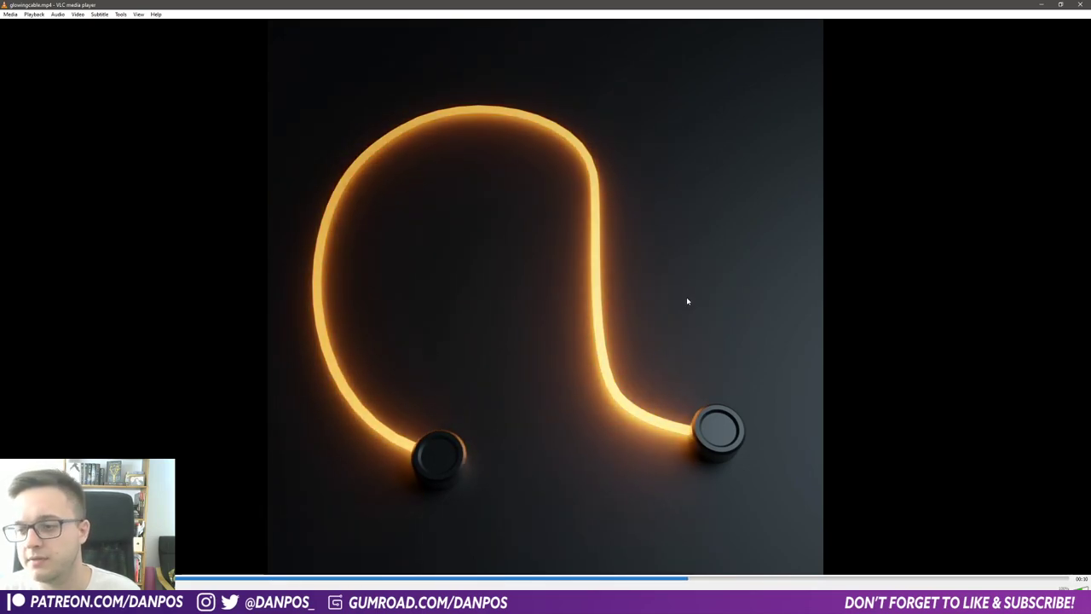
- Close the glowing cable reference video, return to Blender and restore the full layout to inspect the cables in the viewport
{"action": "left_click", "coordinate": [1081, 4]}
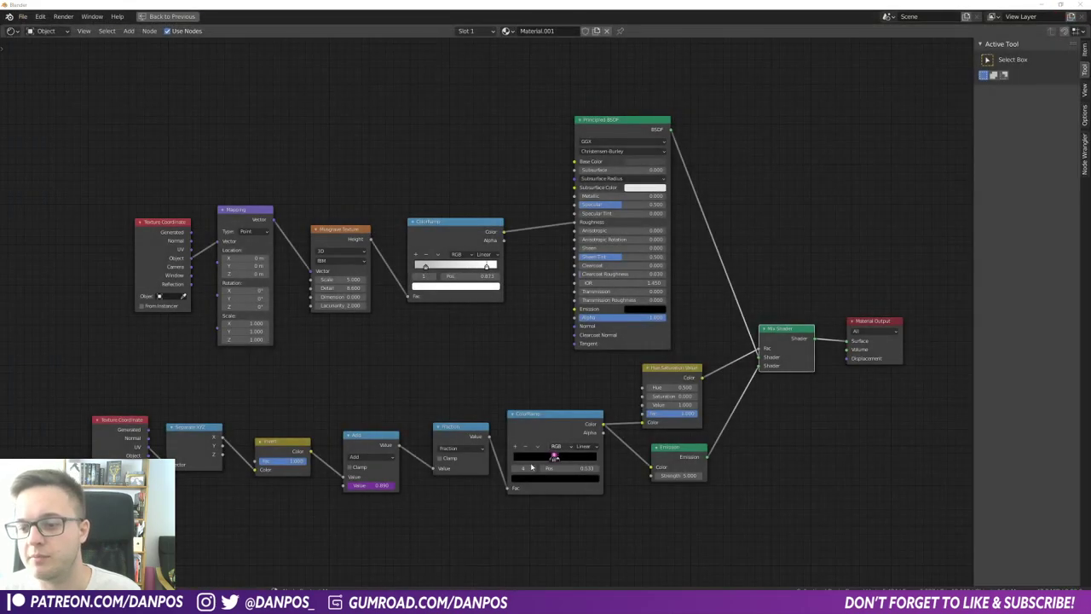
{"action": "key", "text": "ctrl+space"}
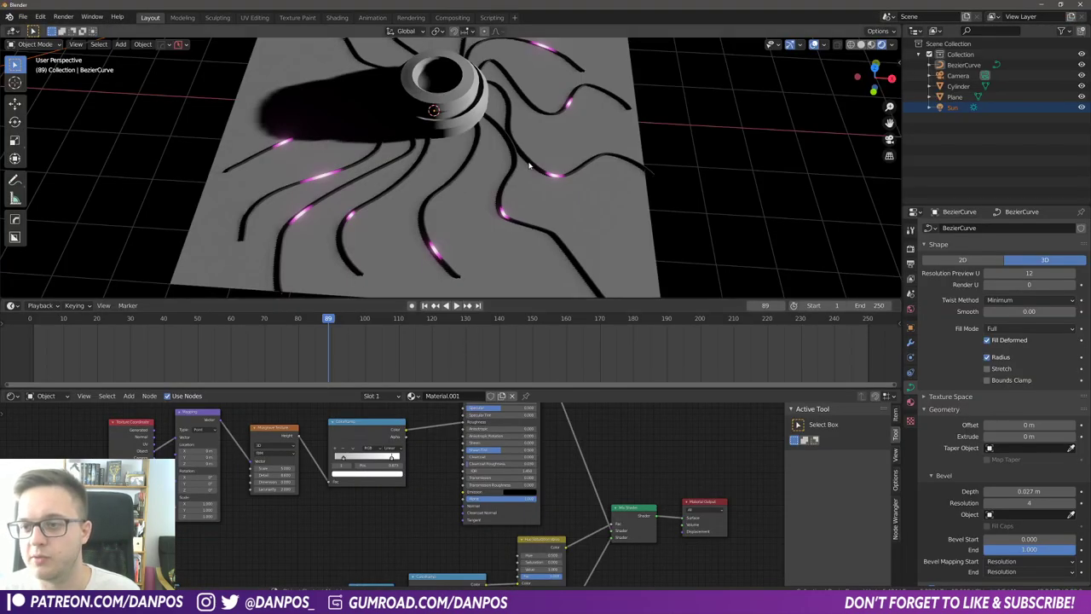
{"action": "scroll", "coordinate": [555, 188], "scroll_direction": "up", "scroll_amount": 6}
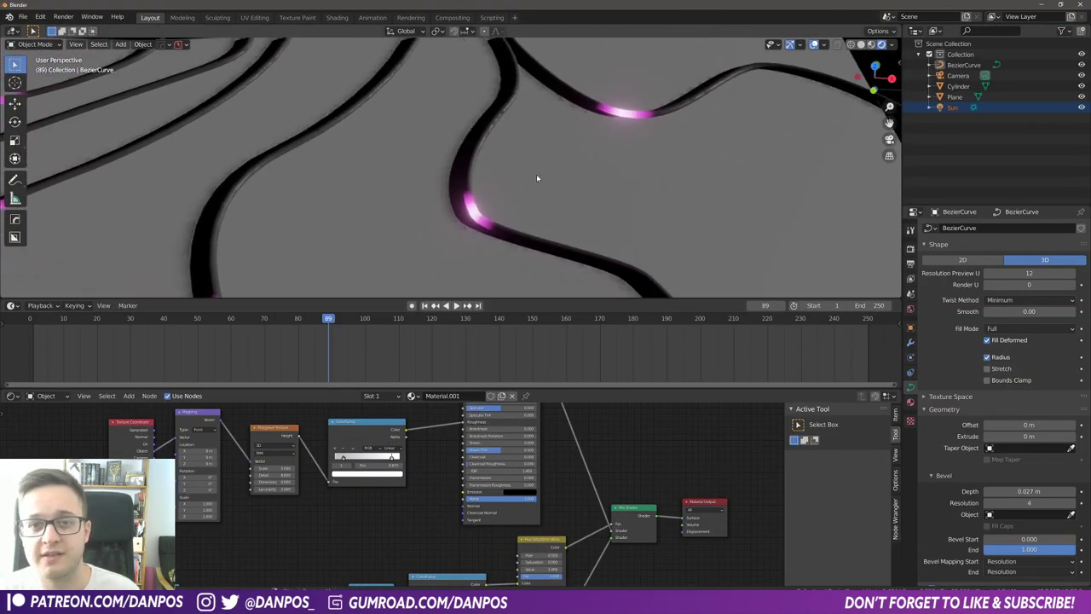
{"action": "left_click", "coordinate": [572, 183]}
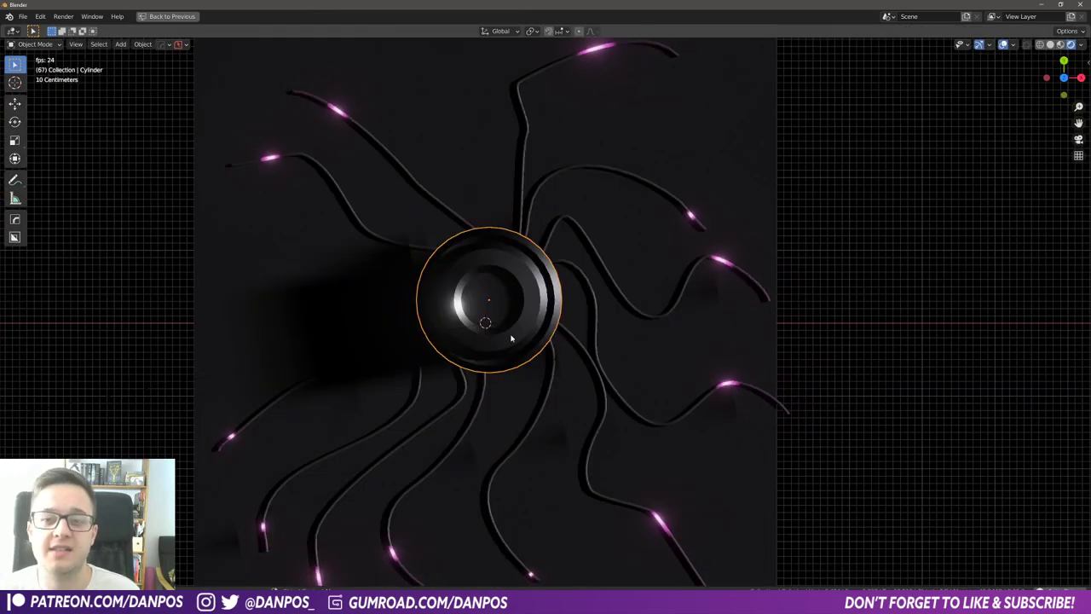